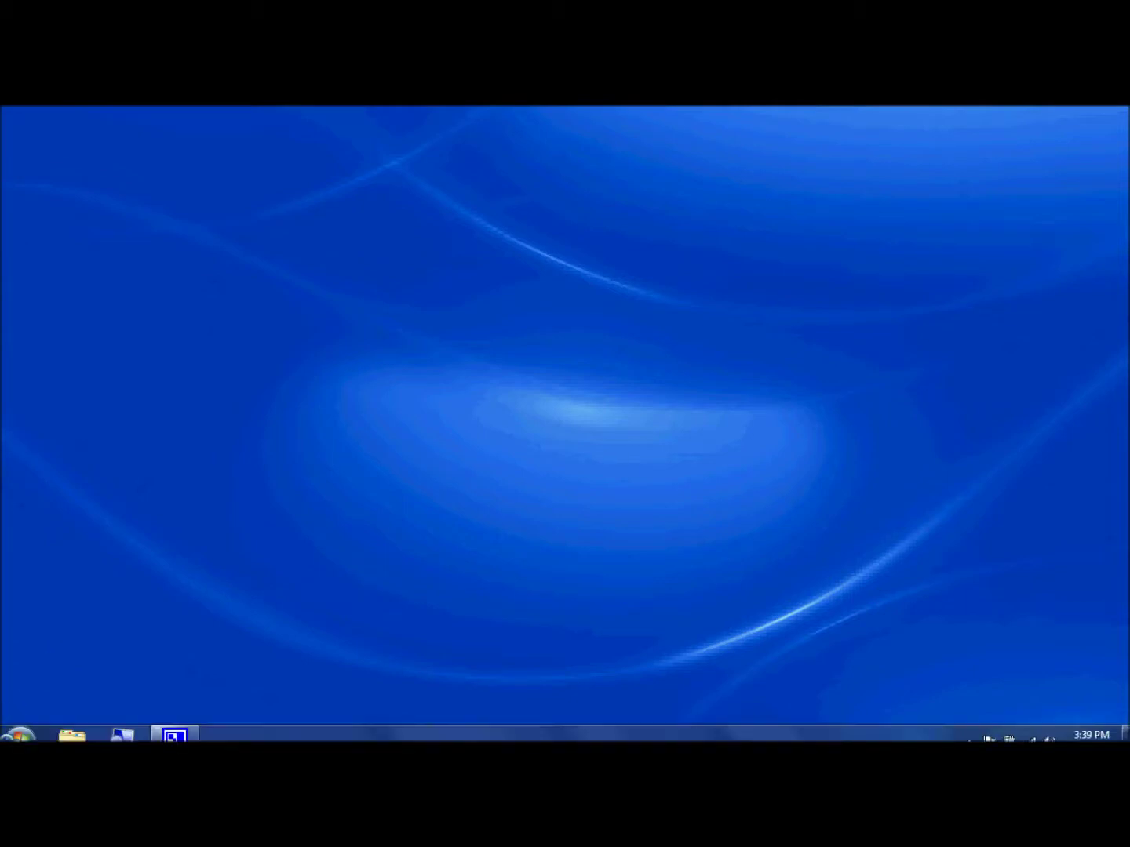
Open the Windows Start menu to find Firefox among the installed programs
click(20, 725)
click(111, 336)
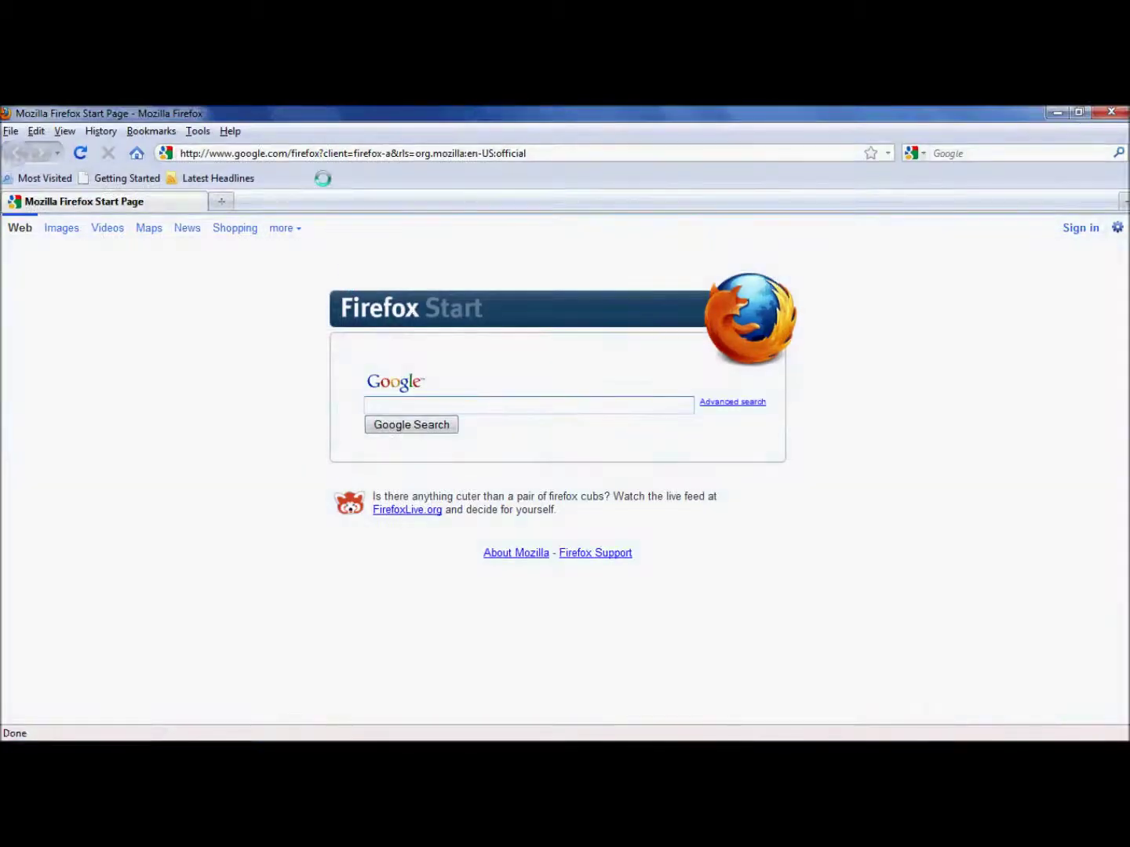
mouse_move(38, 730)
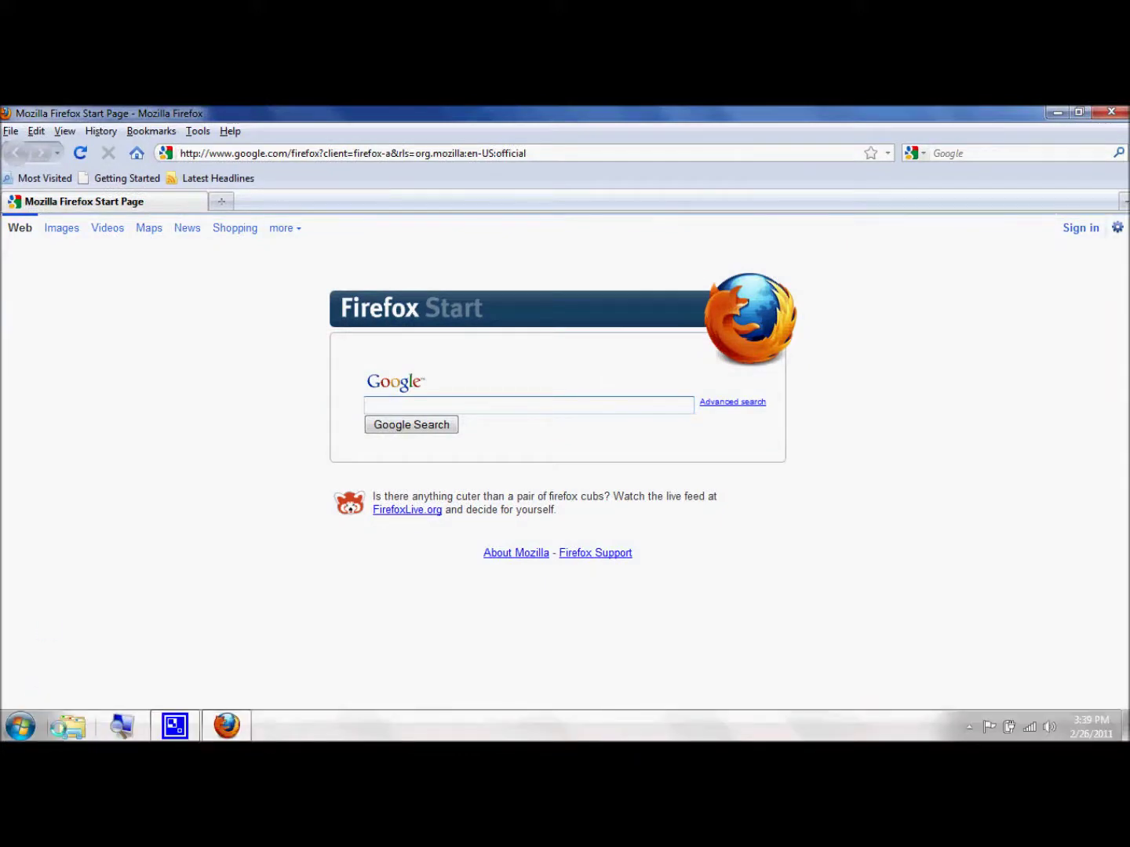
key(super+plus)
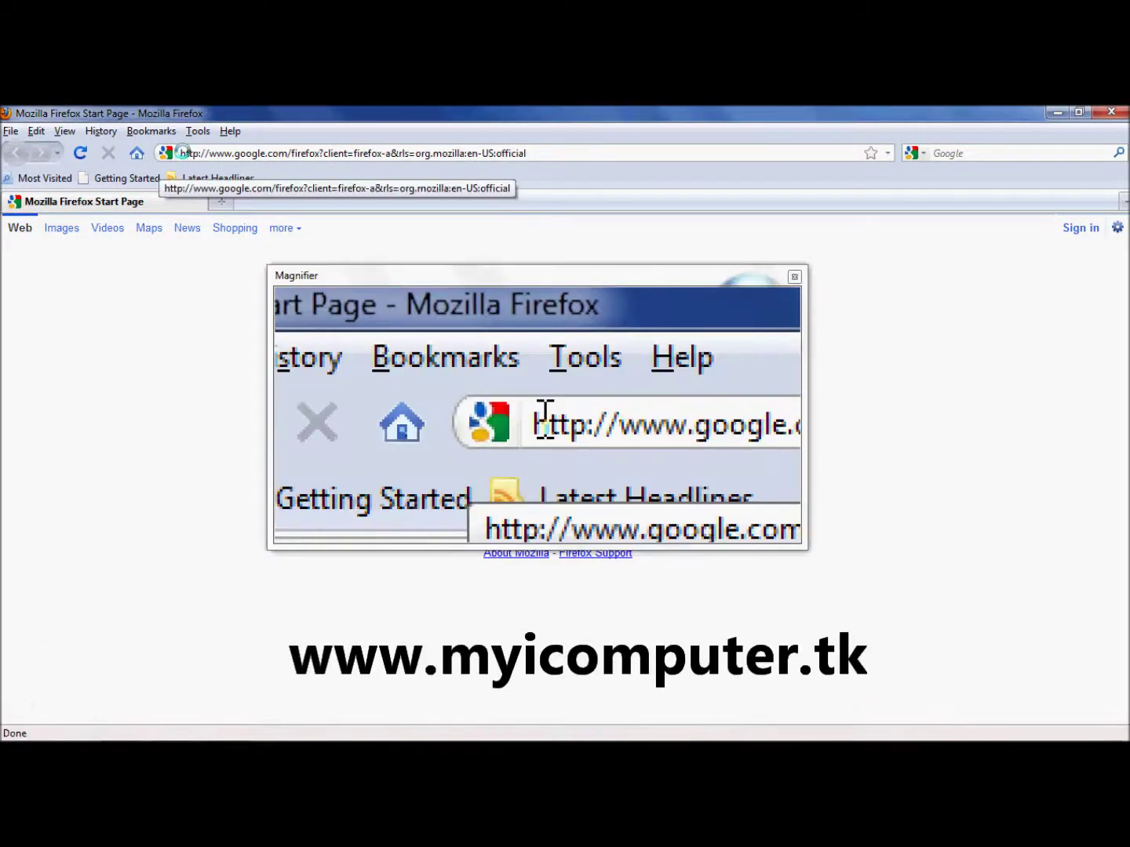
click(184, 150)
text(ww)
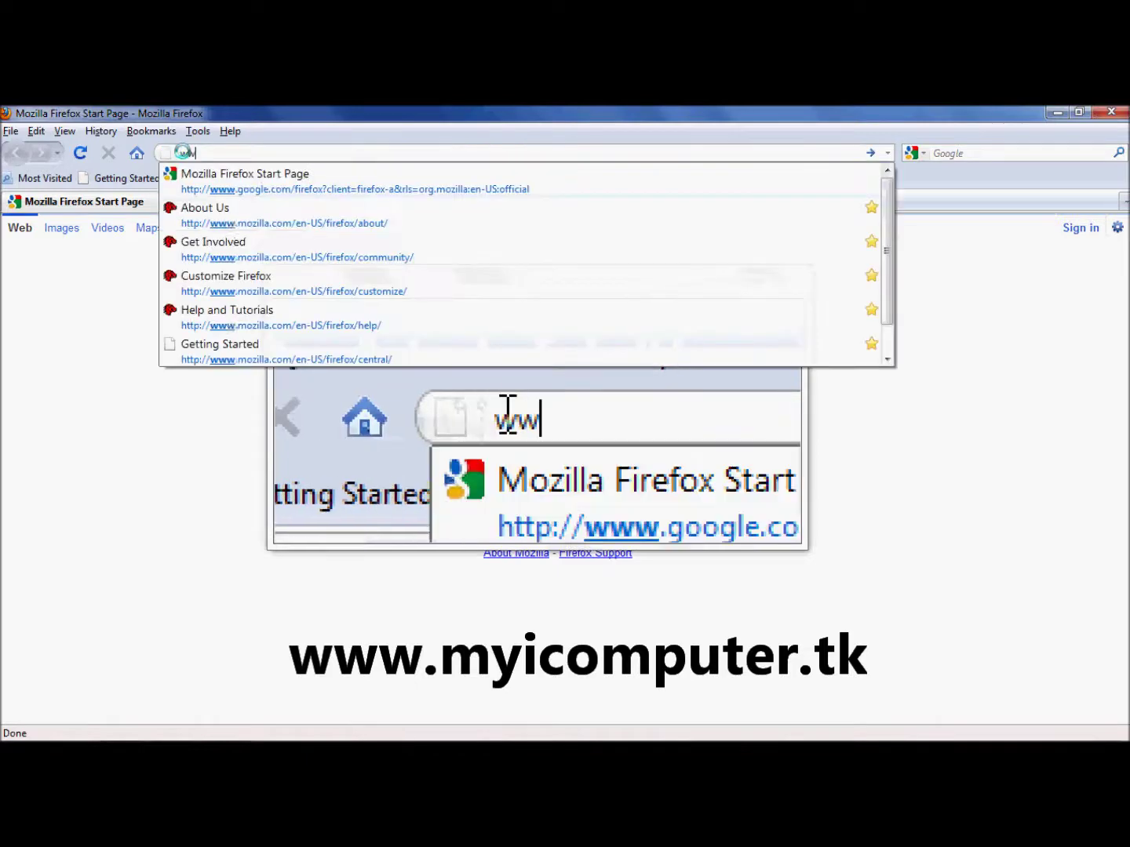
text(w.myi)
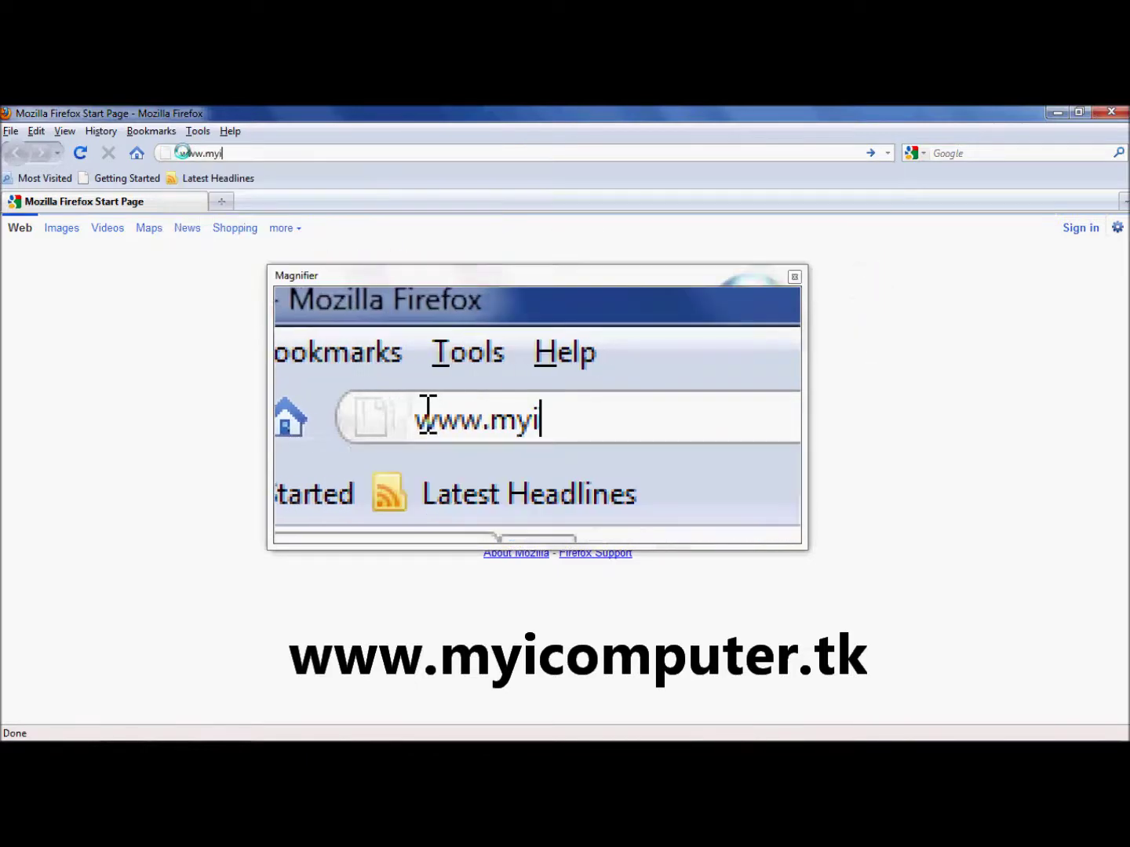
text(c)
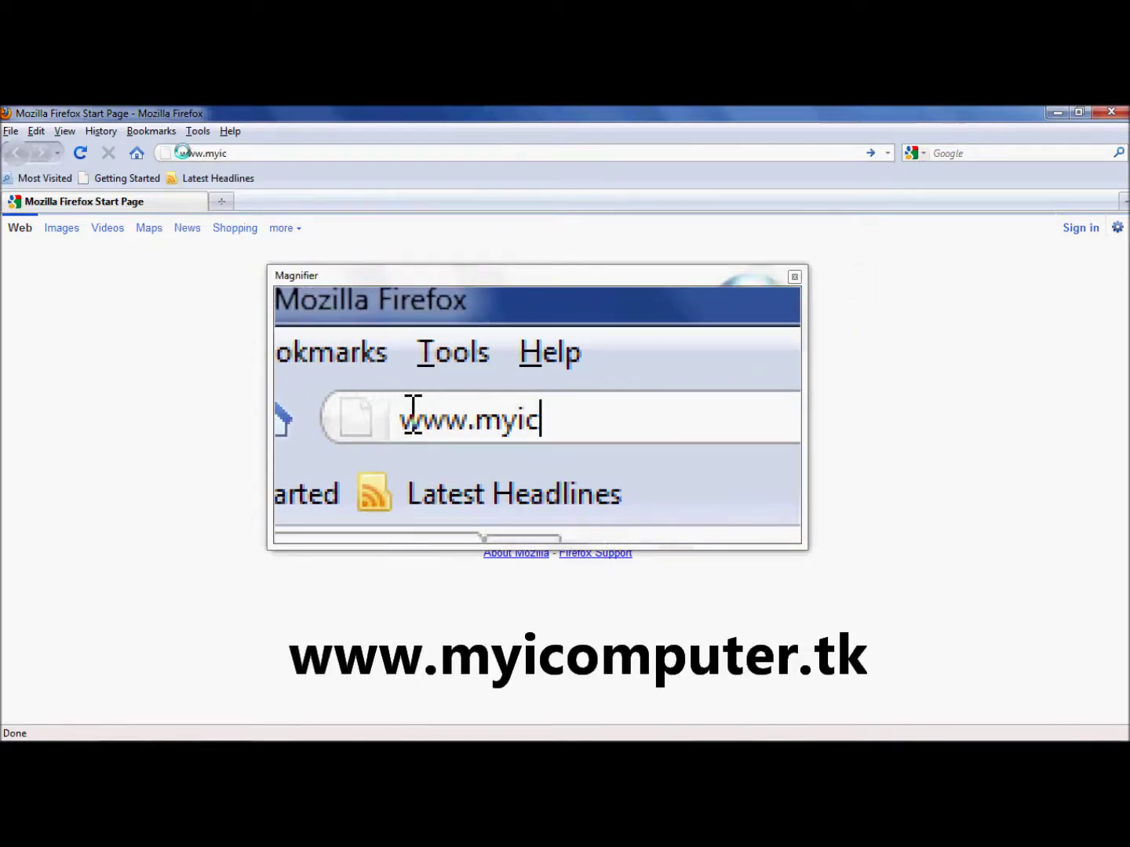
text(ompu)
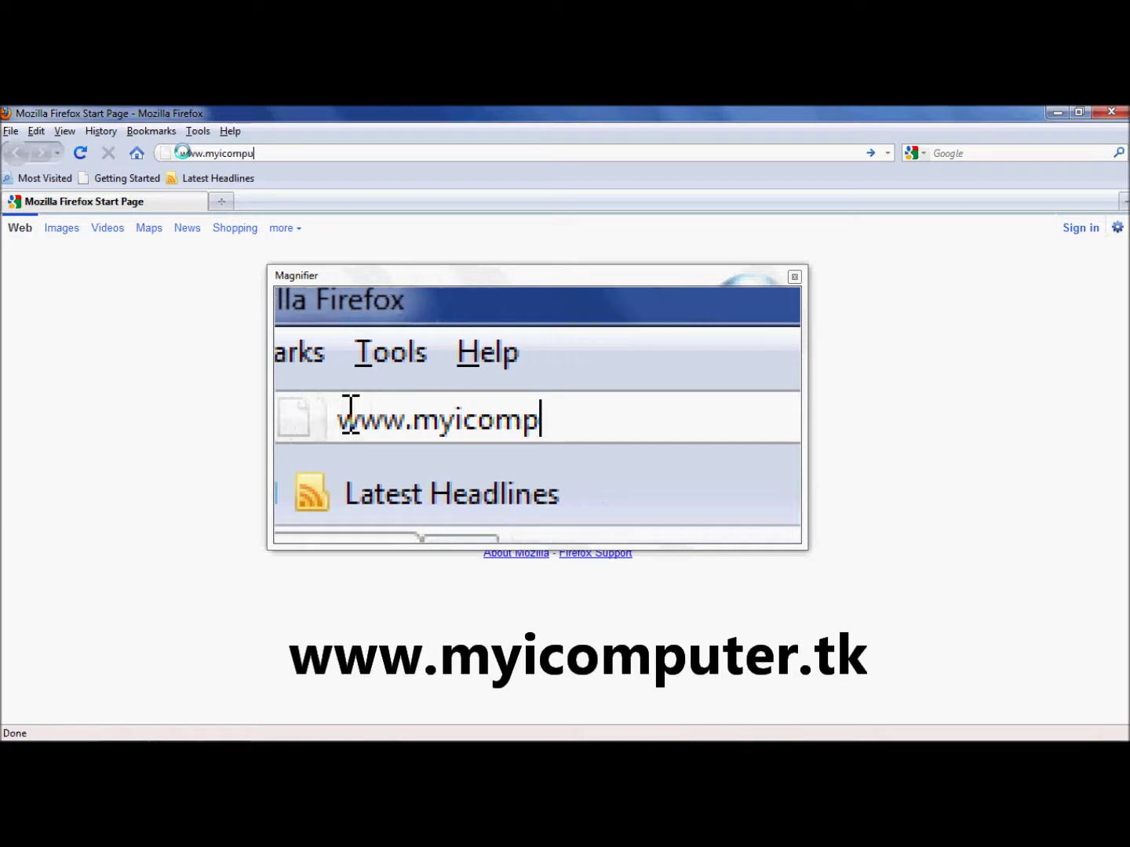
text(ter.)
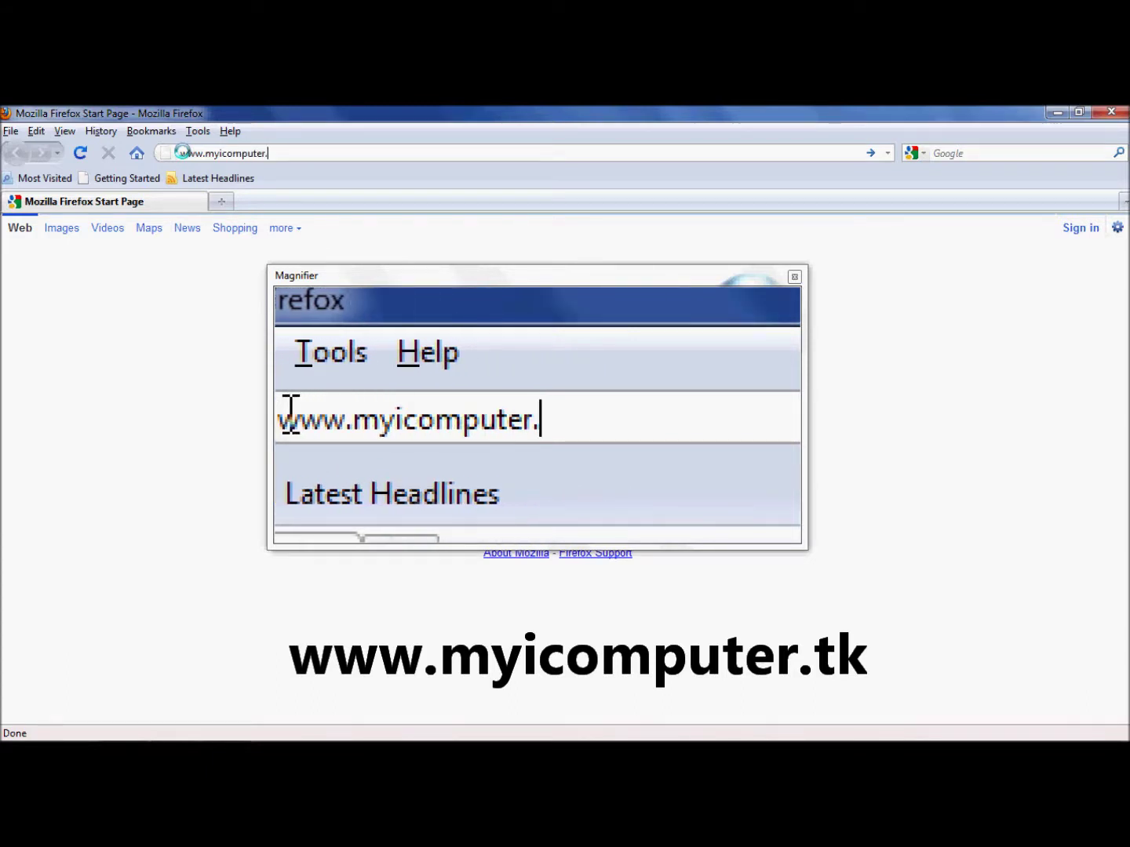
text(tk)
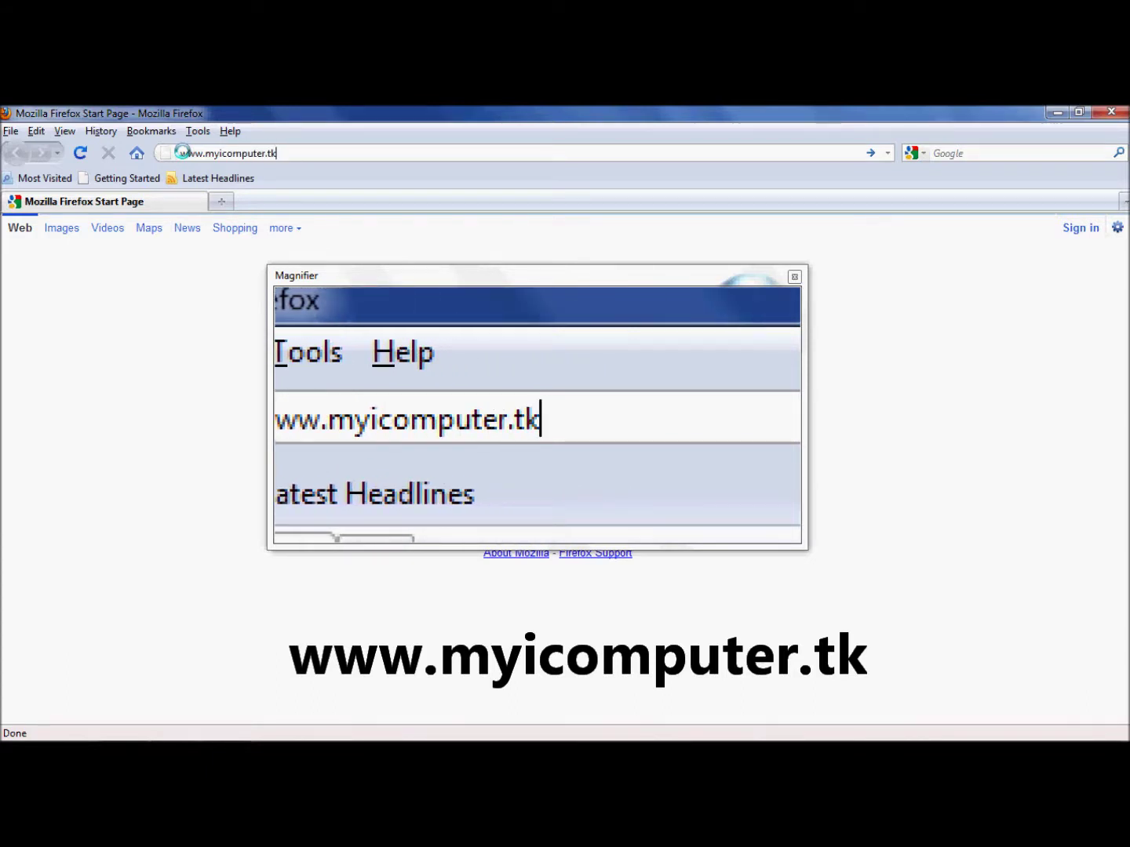
key(Return)
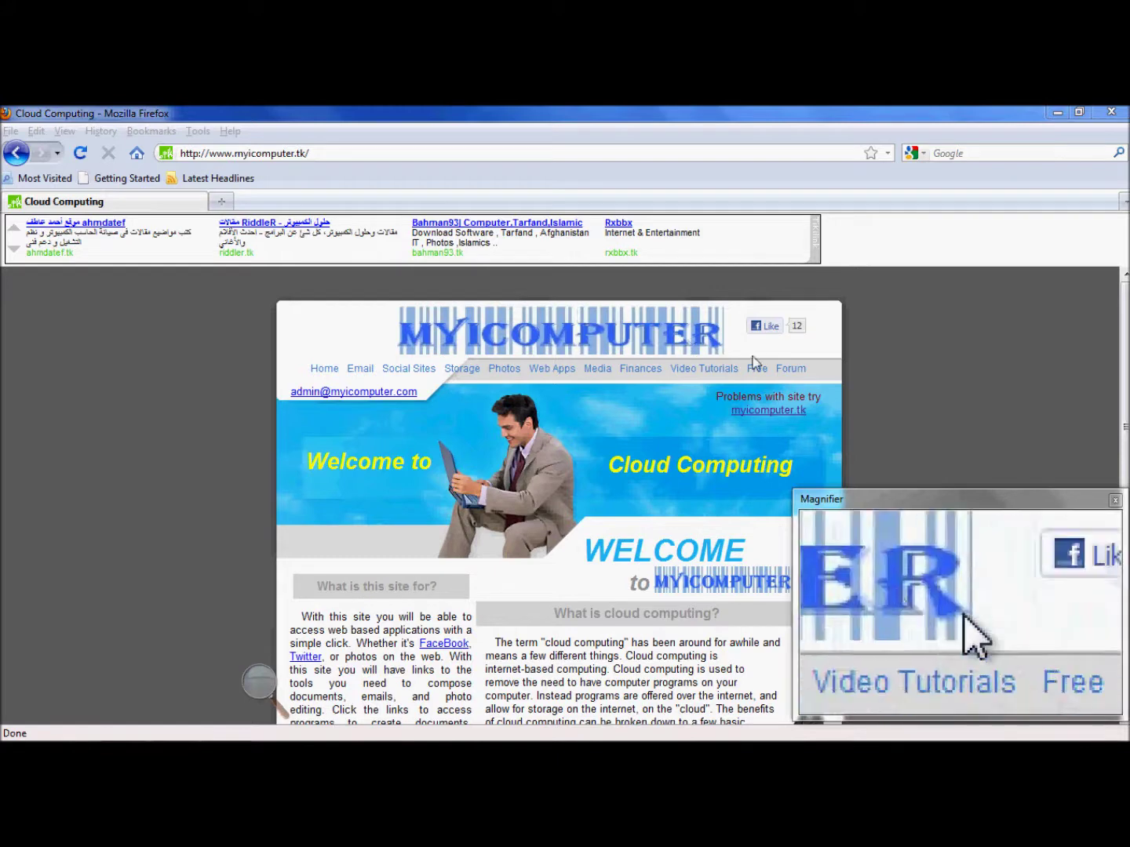
Open the Free Website page from the site's Free menu
mouse_move(760, 372)
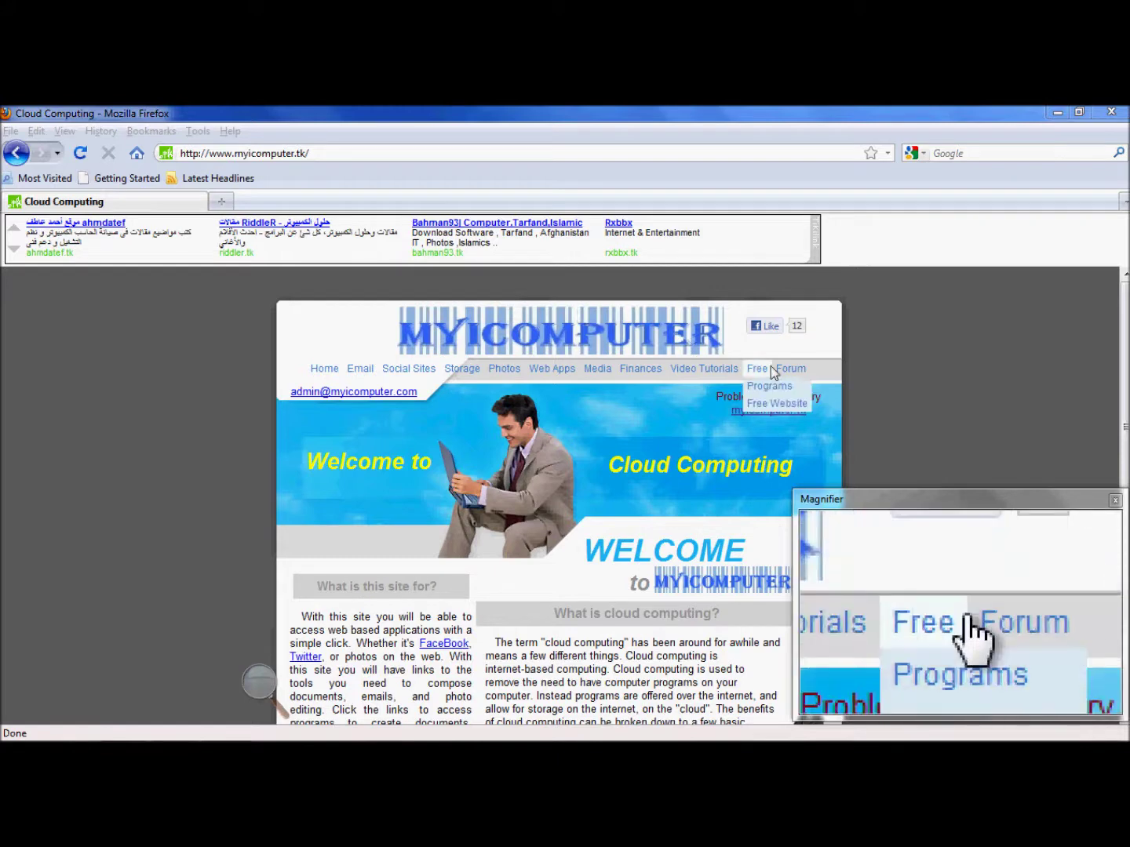
click(760, 405)
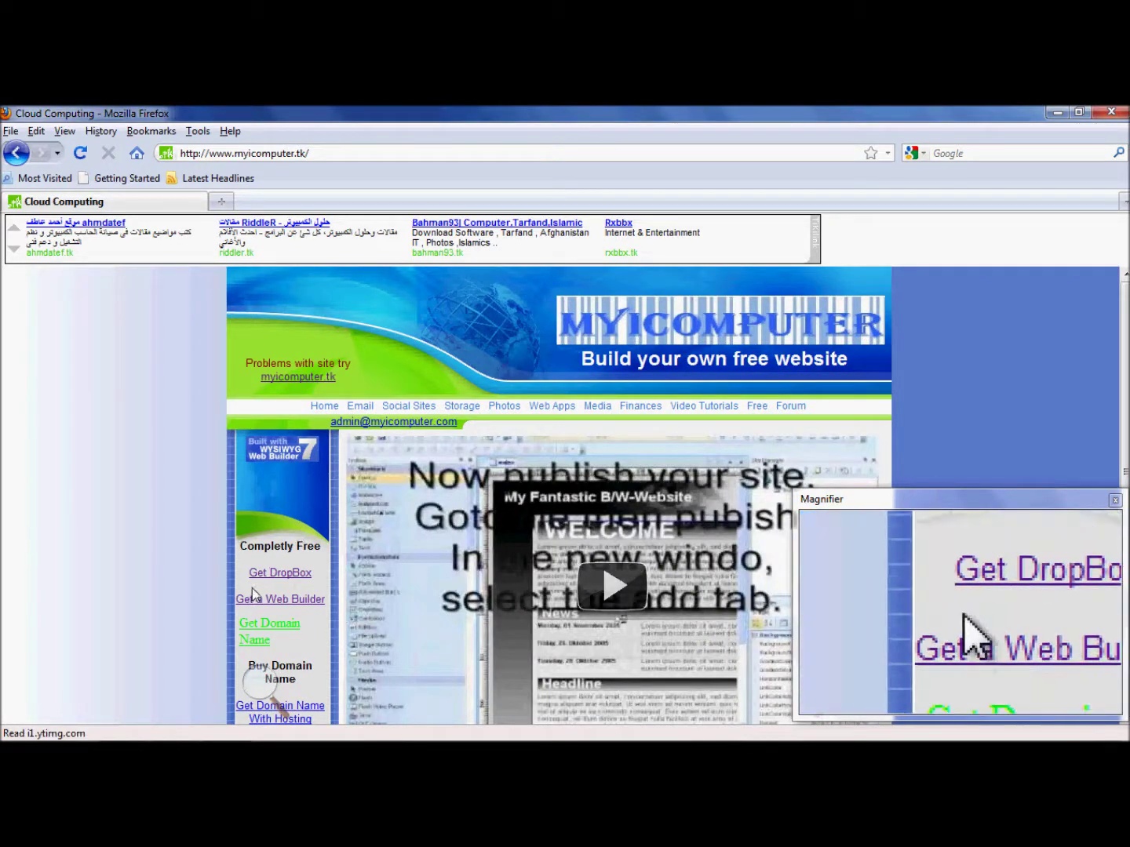
Download Dropbox 1.0.20.exe from the Dropbox home page and run the saved installer
click(271, 576)
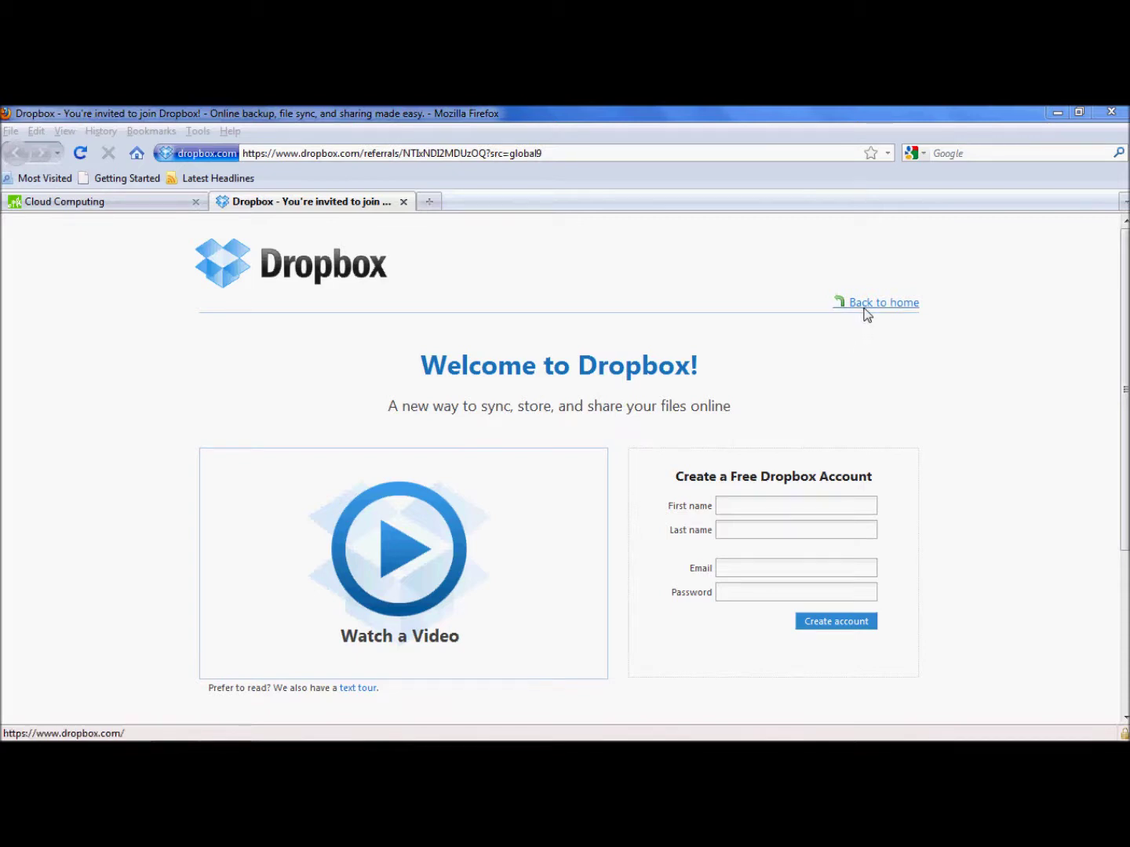
click(867, 312)
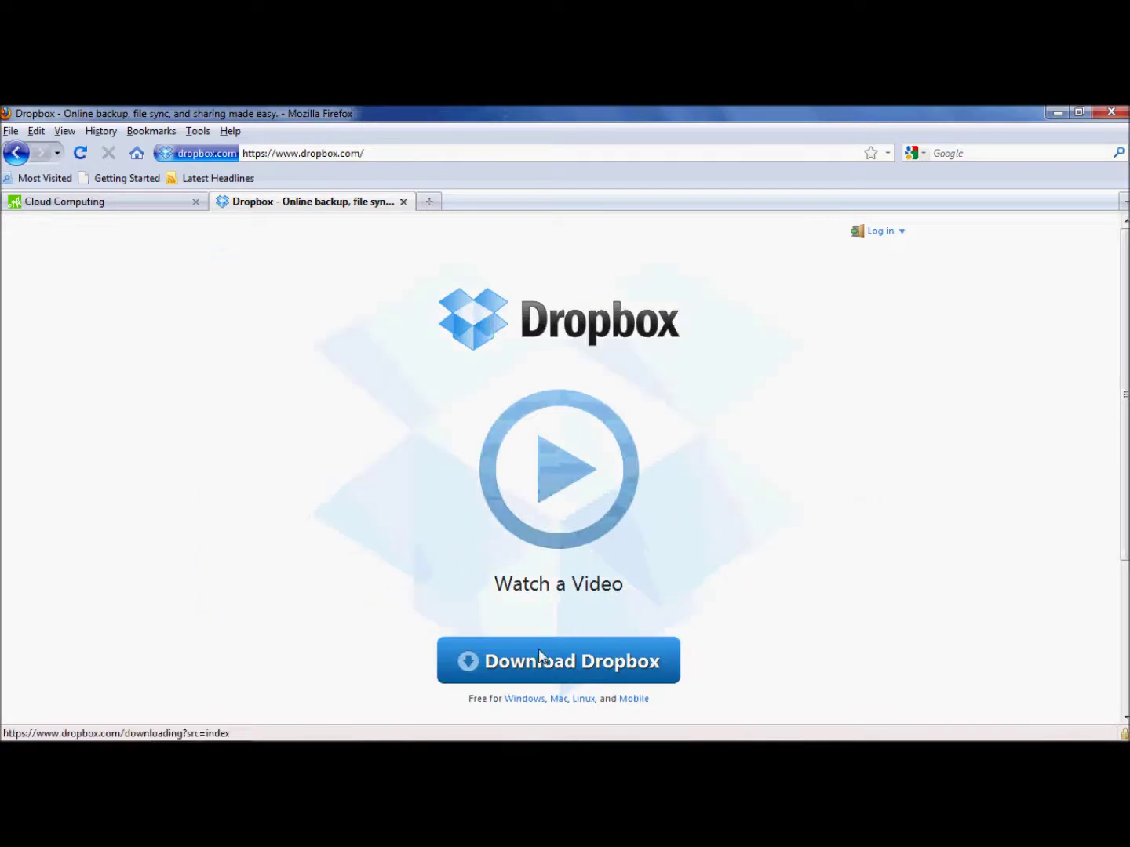
click(540, 660)
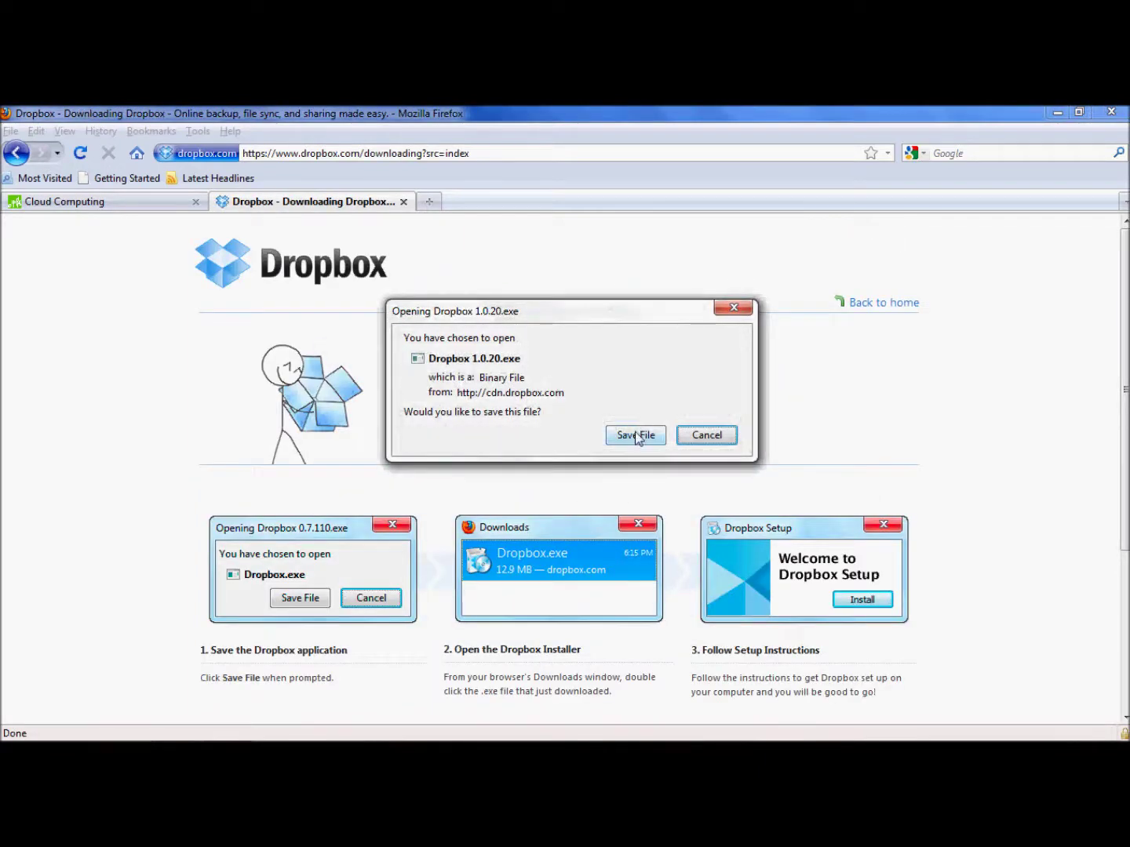
click(636, 436)
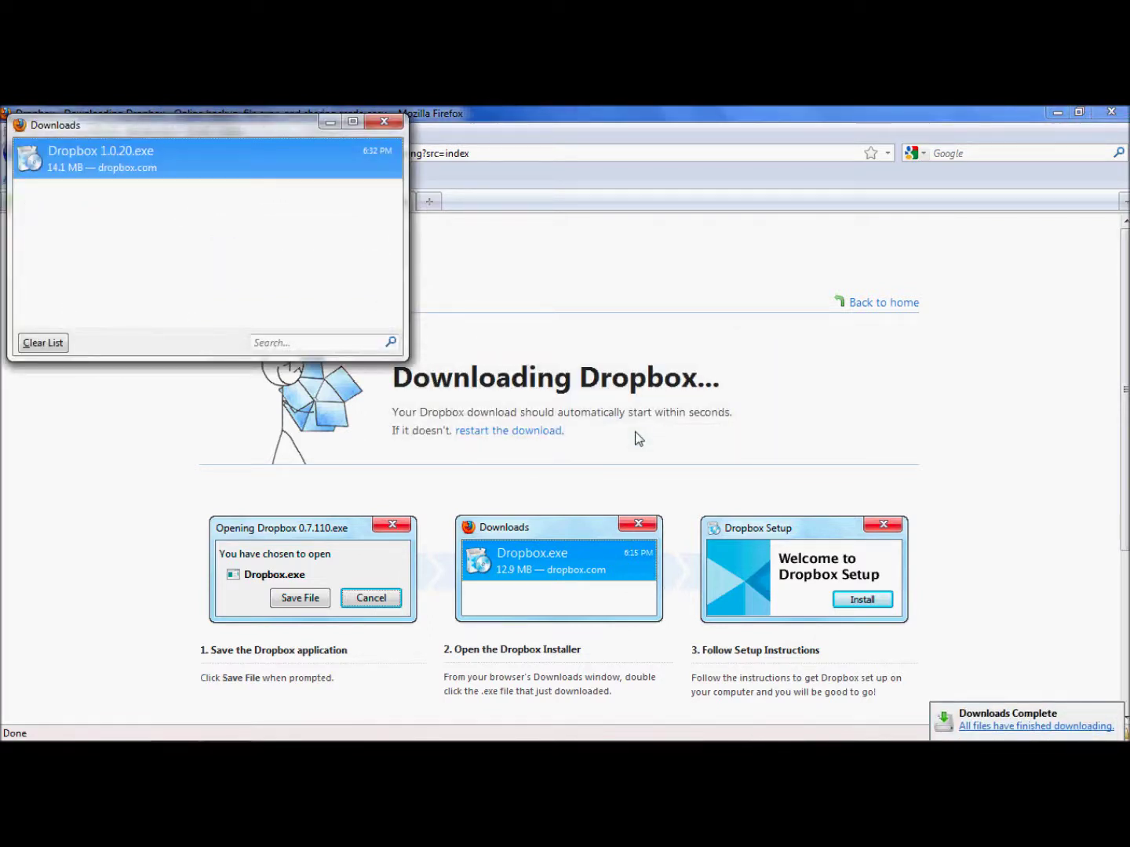
double_click(214, 159)
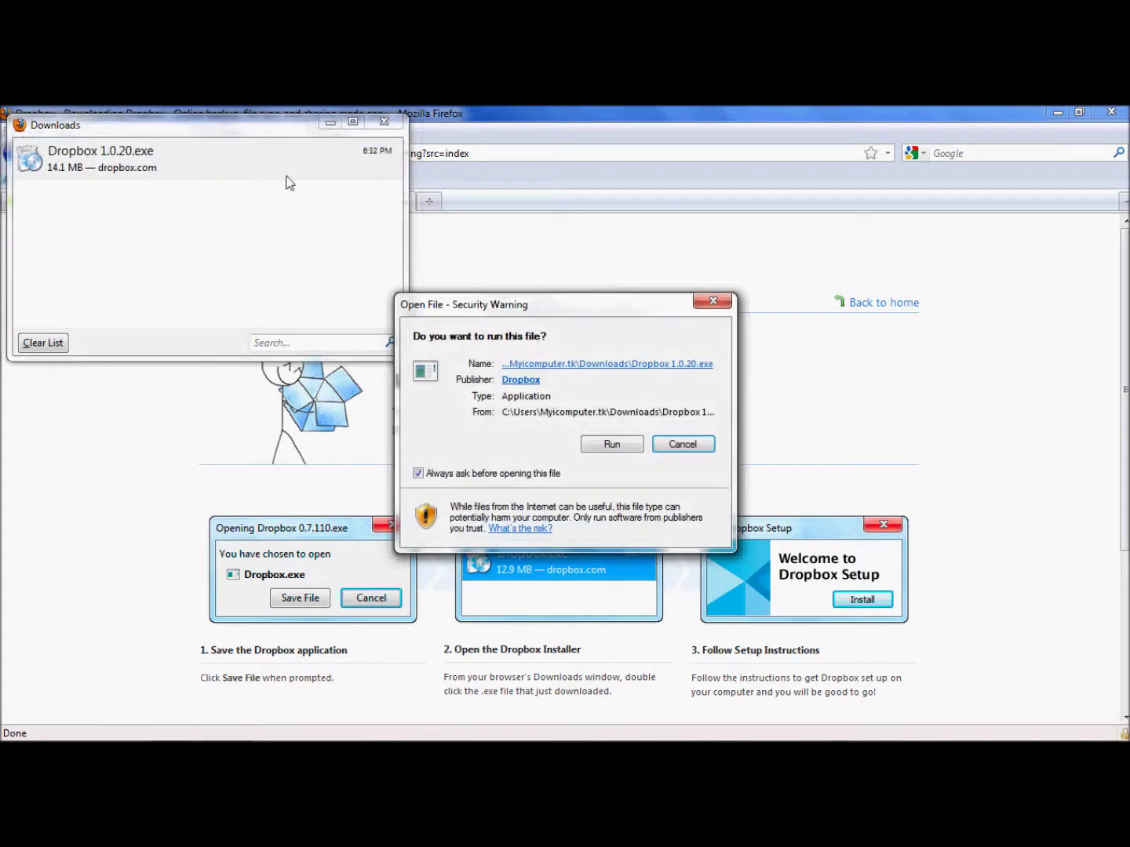
Run the Dropbox installer and choose to sign in with an existing account
click(611, 444)
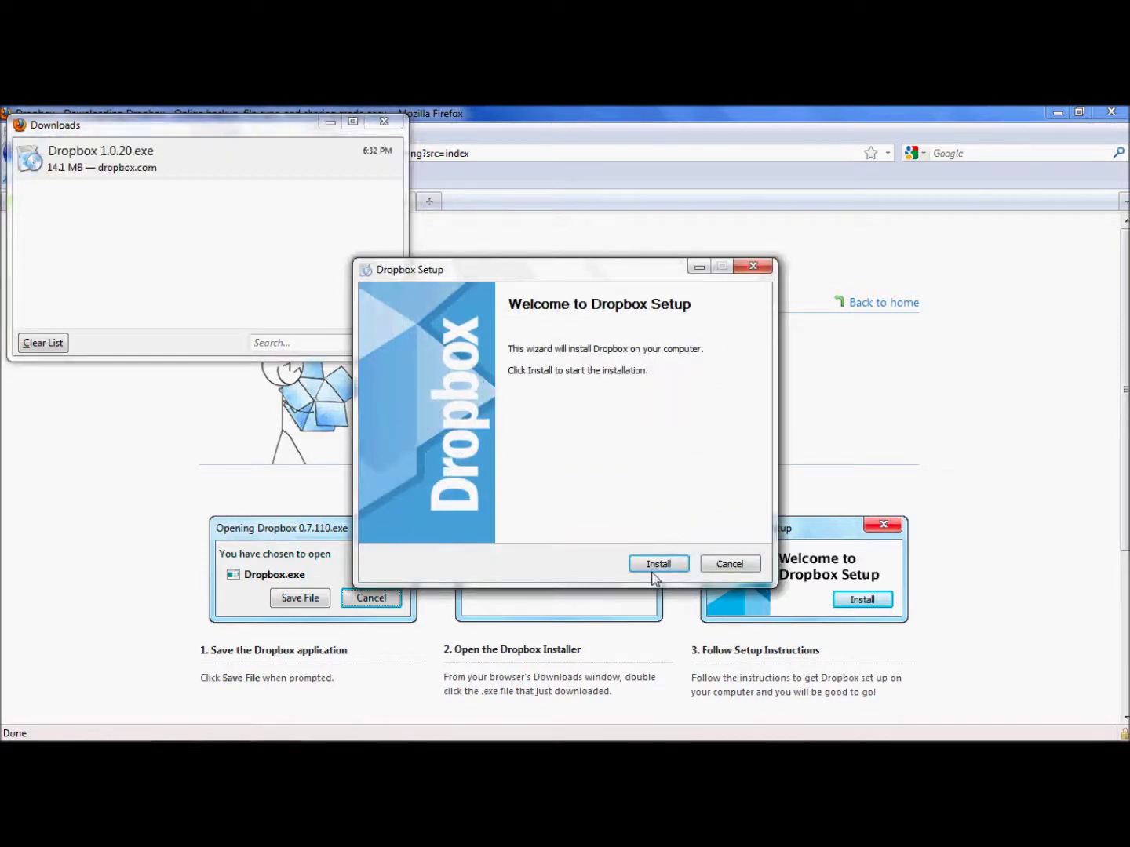
click(657, 571)
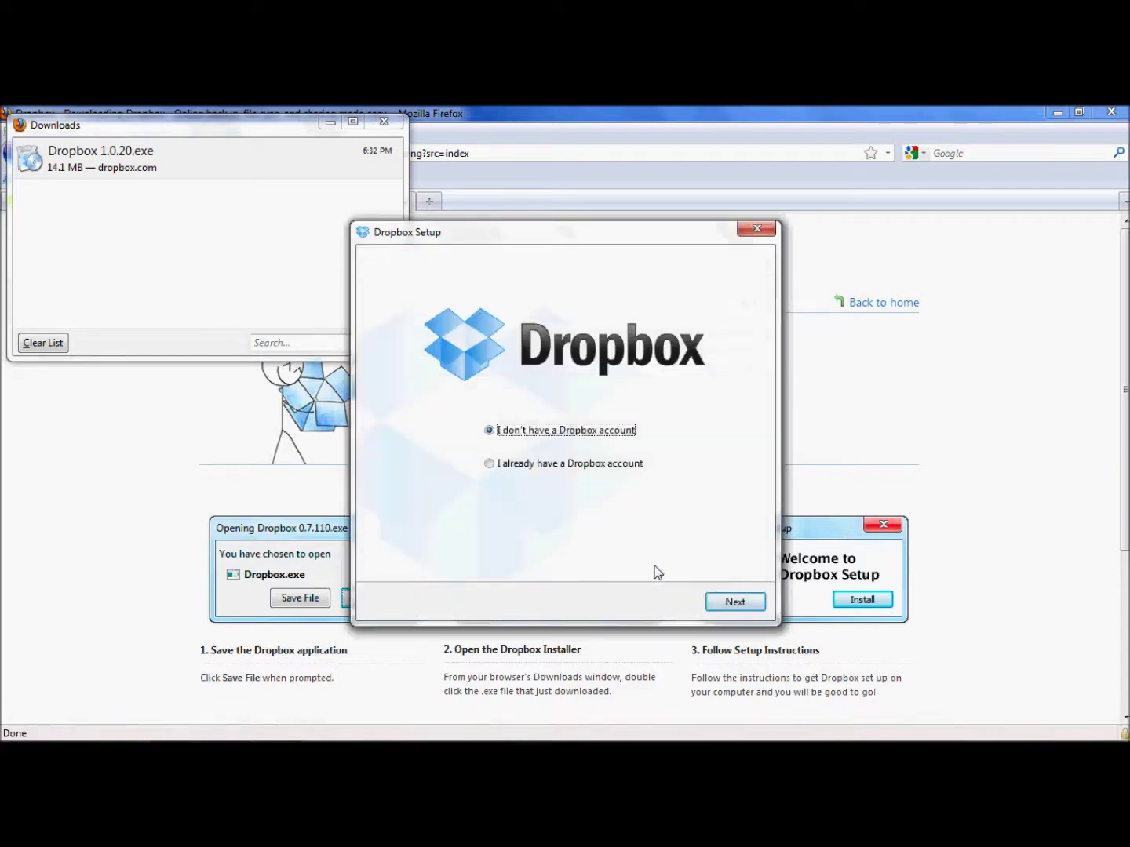
click(488, 463)
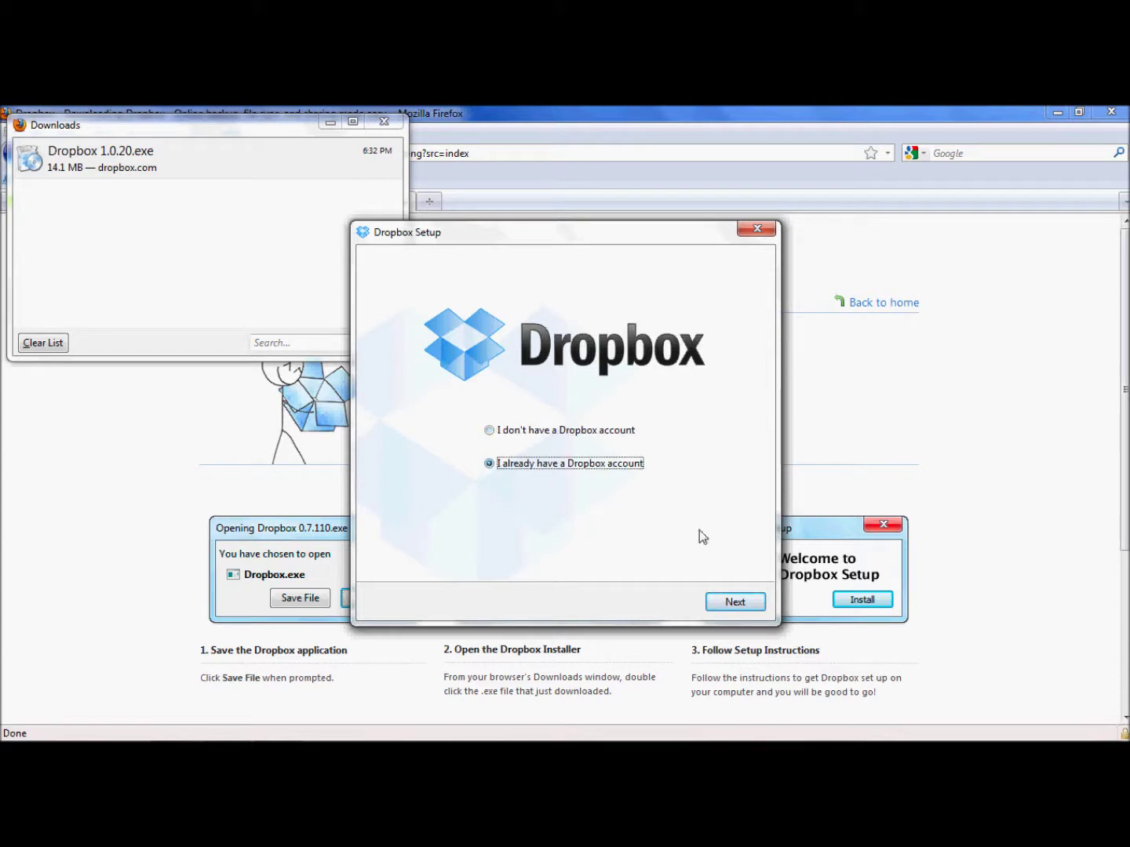
click(735, 602)
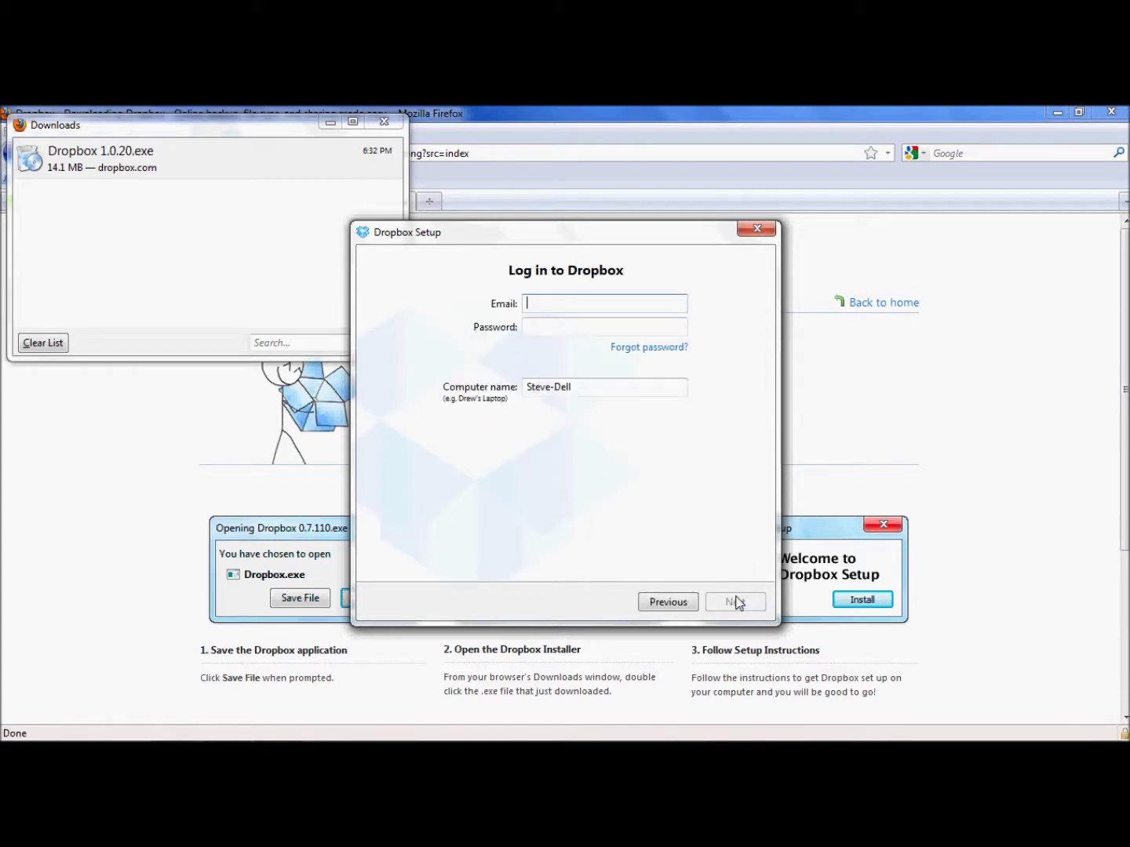
Log in with the Dropbox account's e-mail address and password
key(Tab)
text(******)
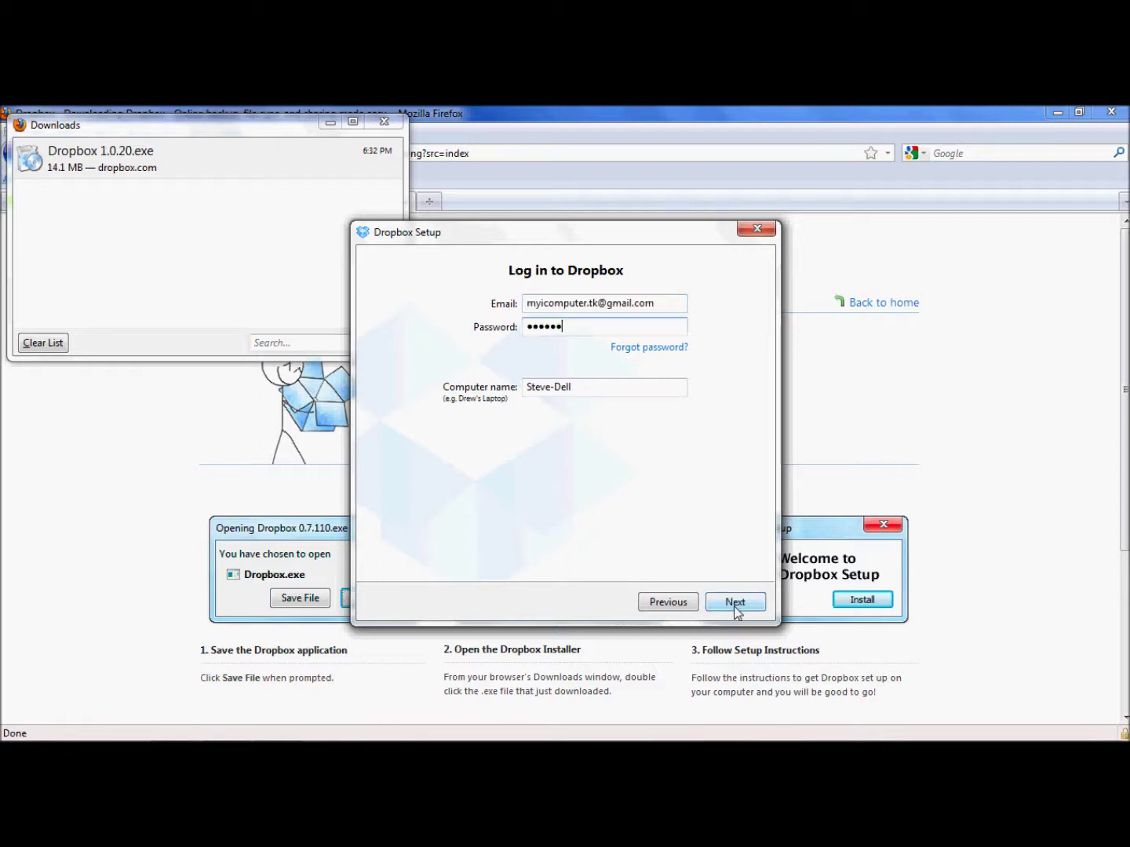
click(734, 605)
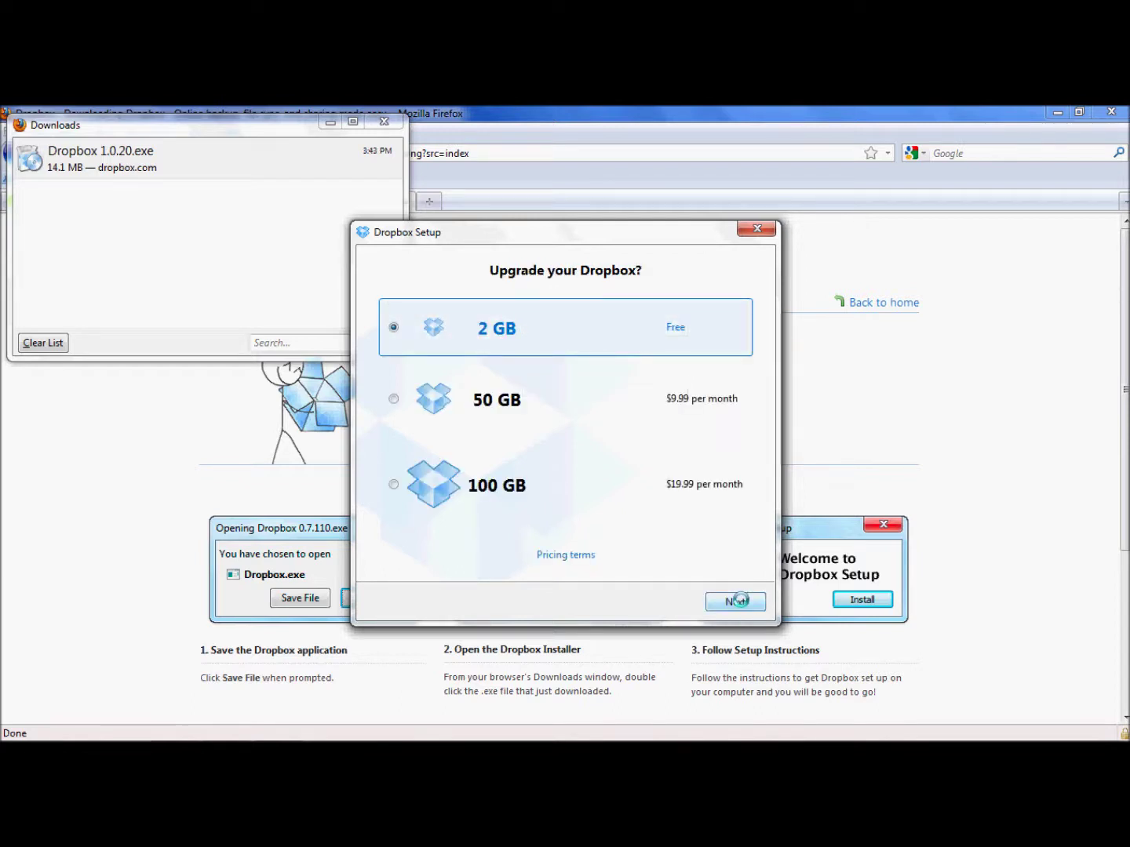
Keep the free 2 GB plan, install with Typical setup, and finish the welcome tour
click(739, 600)
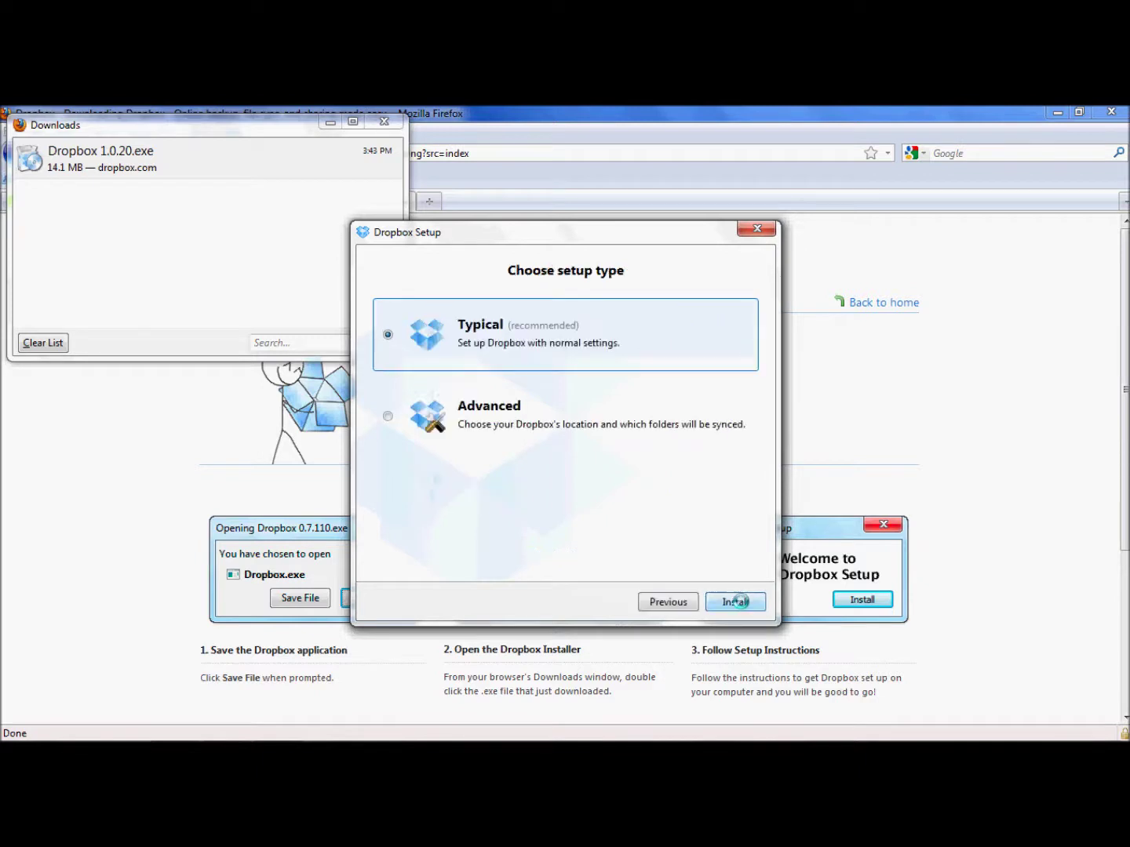
click(736, 602)
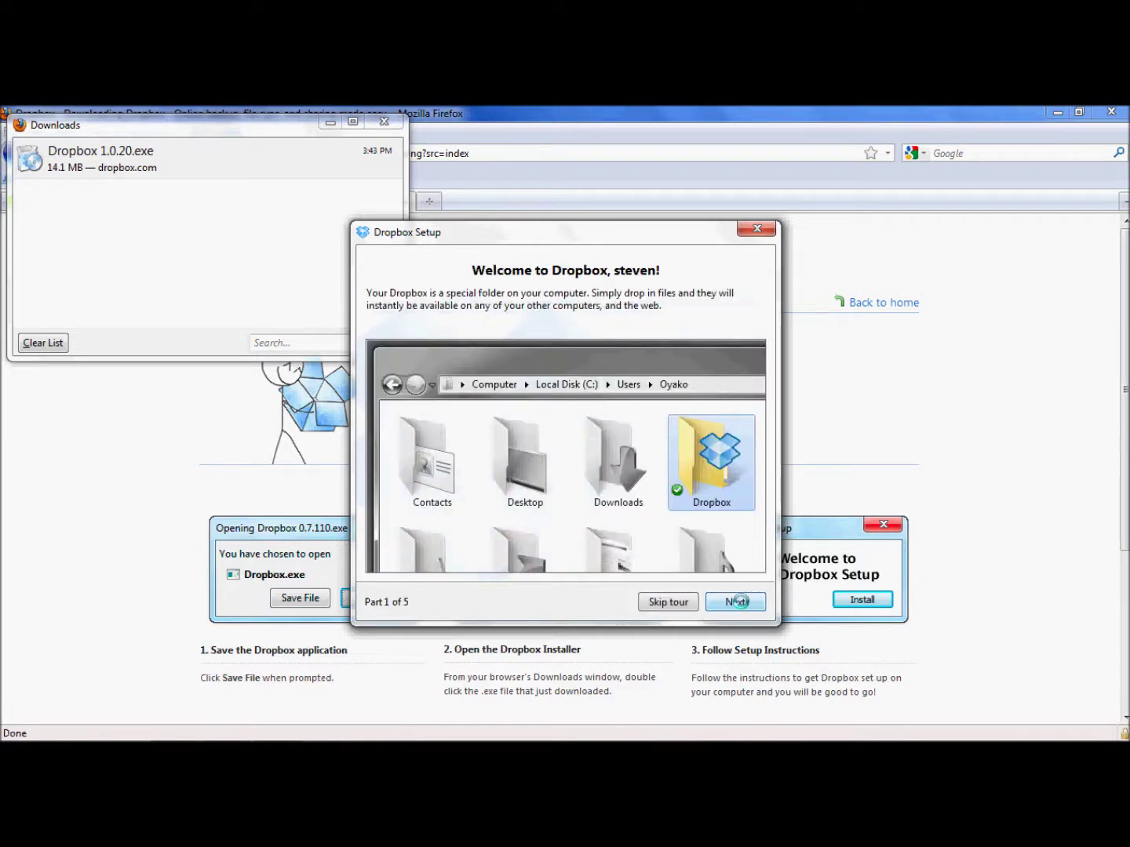
click(737, 602)
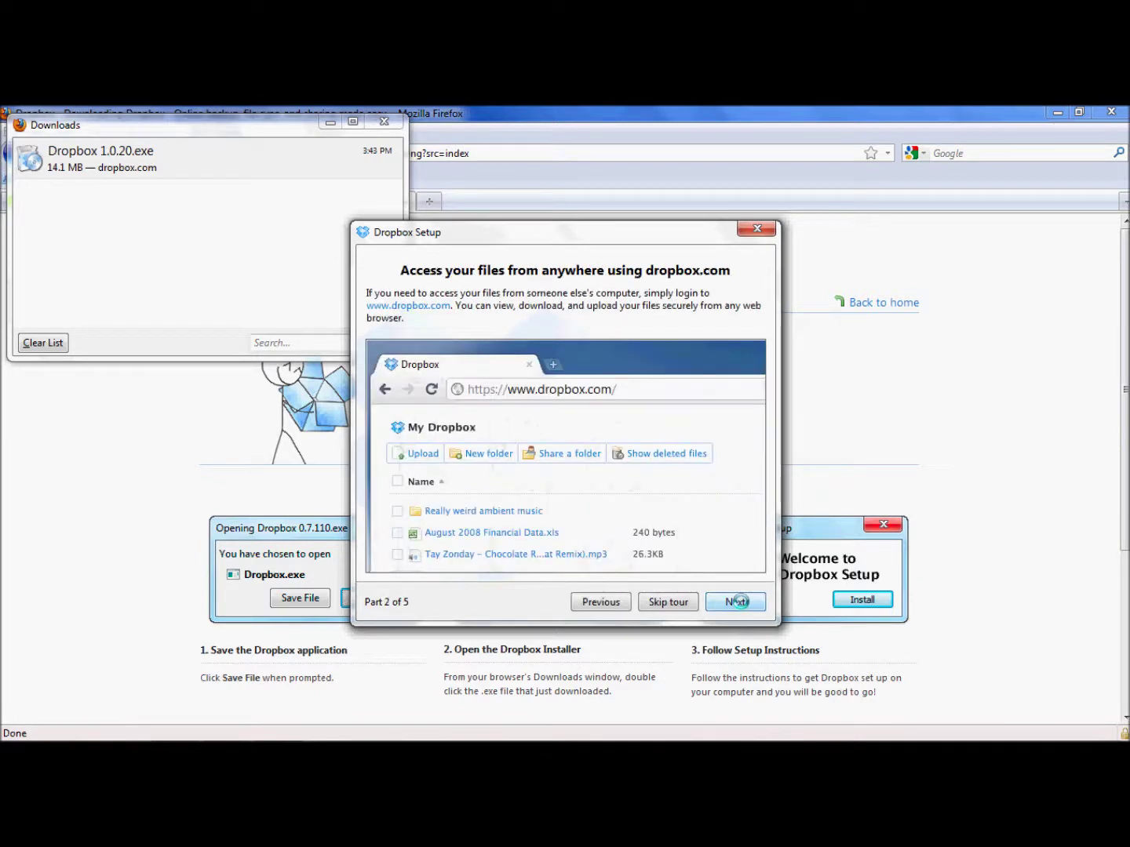
click(737, 601)
click(736, 601)
click(737, 601)
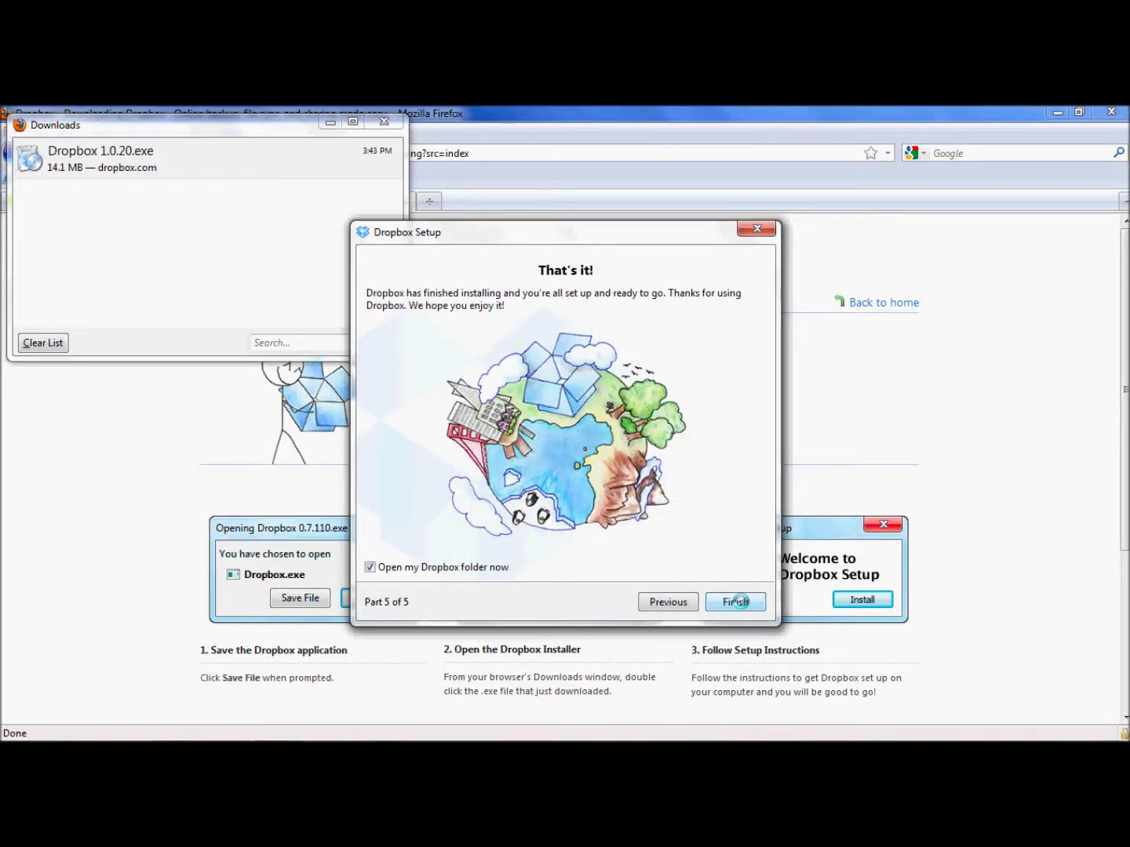
click(737, 601)
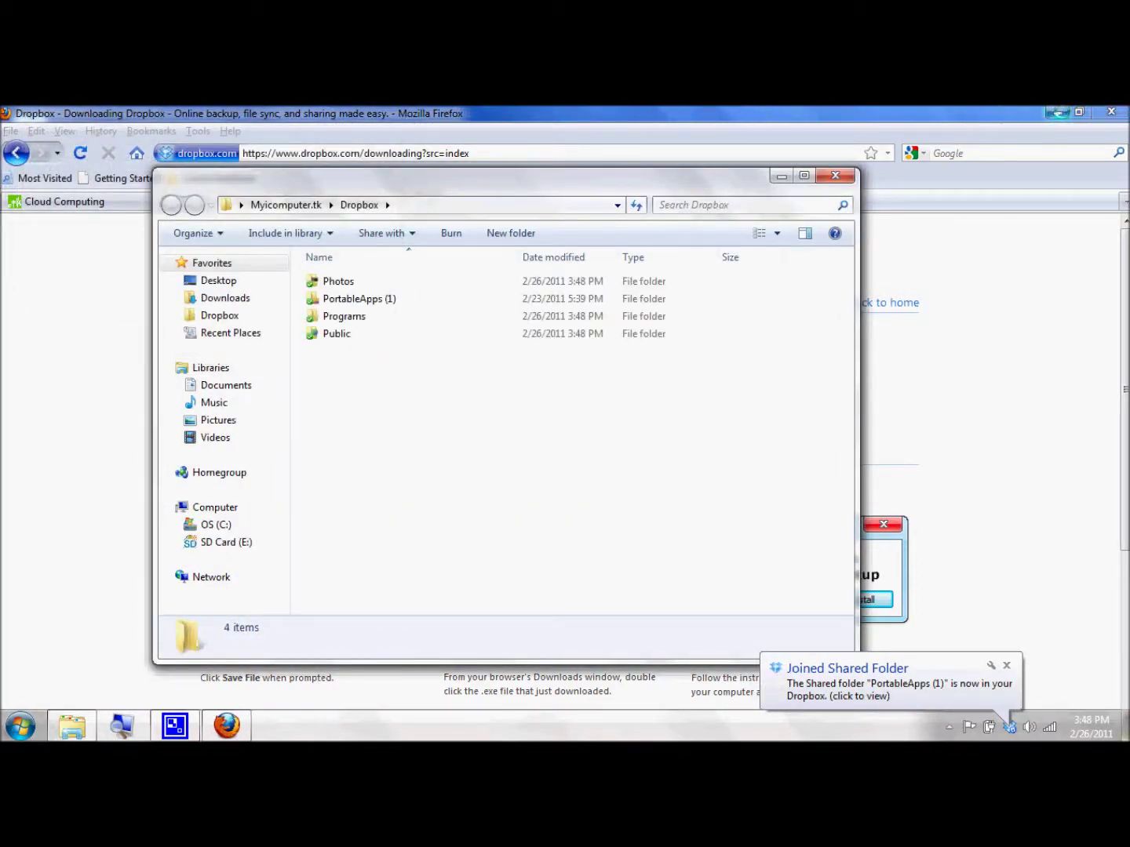
Minimize Firefox, select the four Dropbox folders, then close Explorer and the Dropbox tab
click(1056, 112)
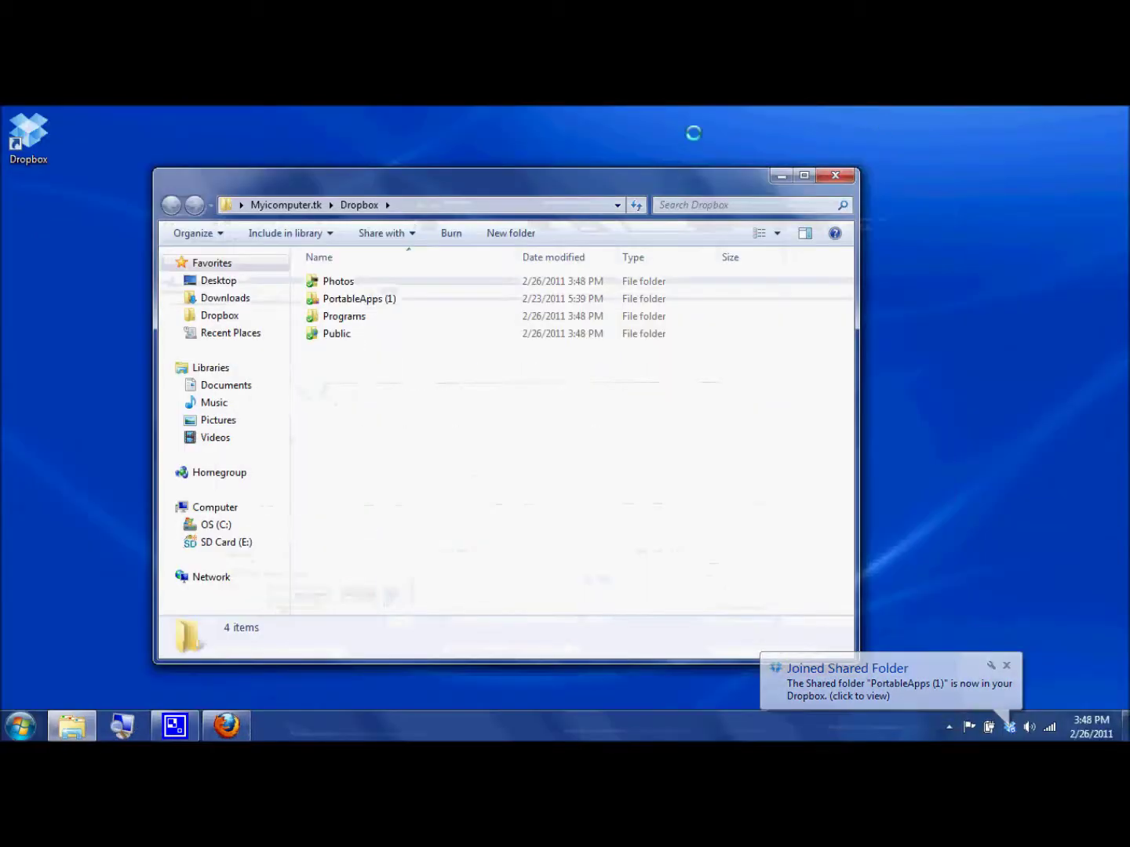
drag(424, 177, 472, 142)
click(383, 299)
drag(377, 302, 353, 224)
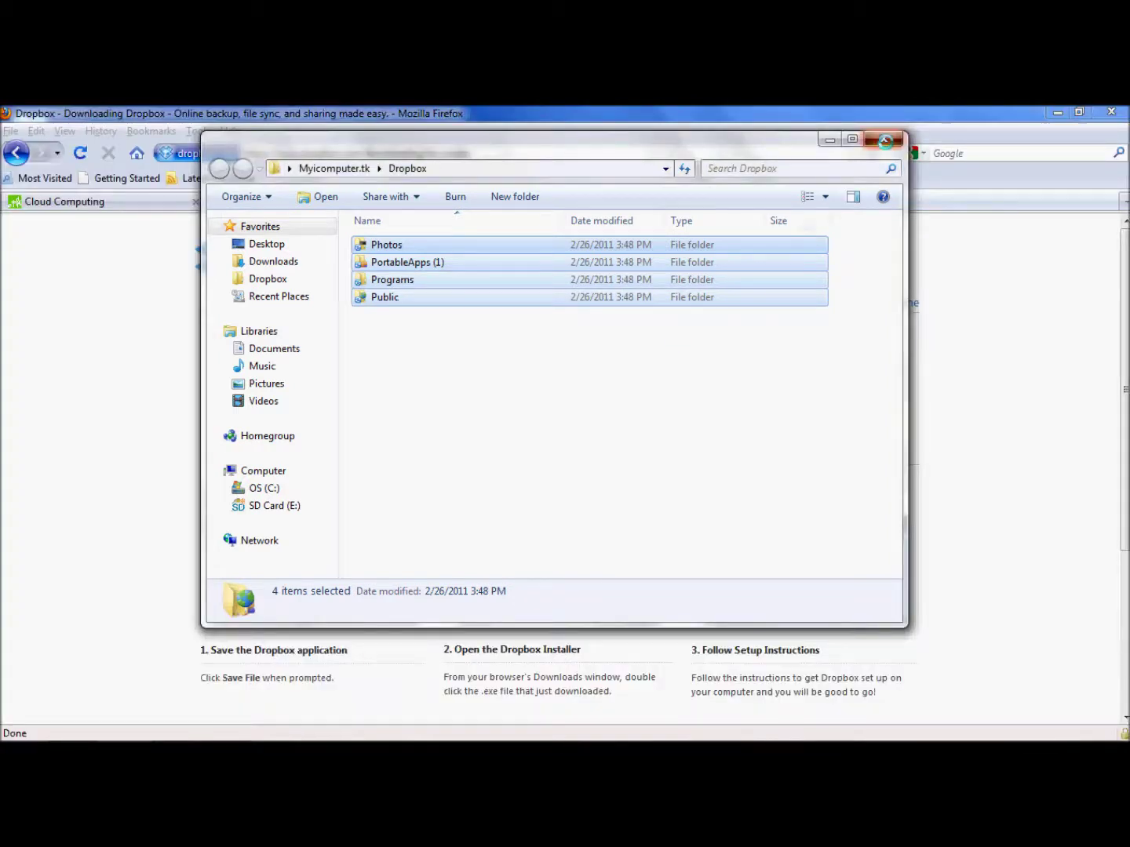
click(884, 139)
click(403, 201)
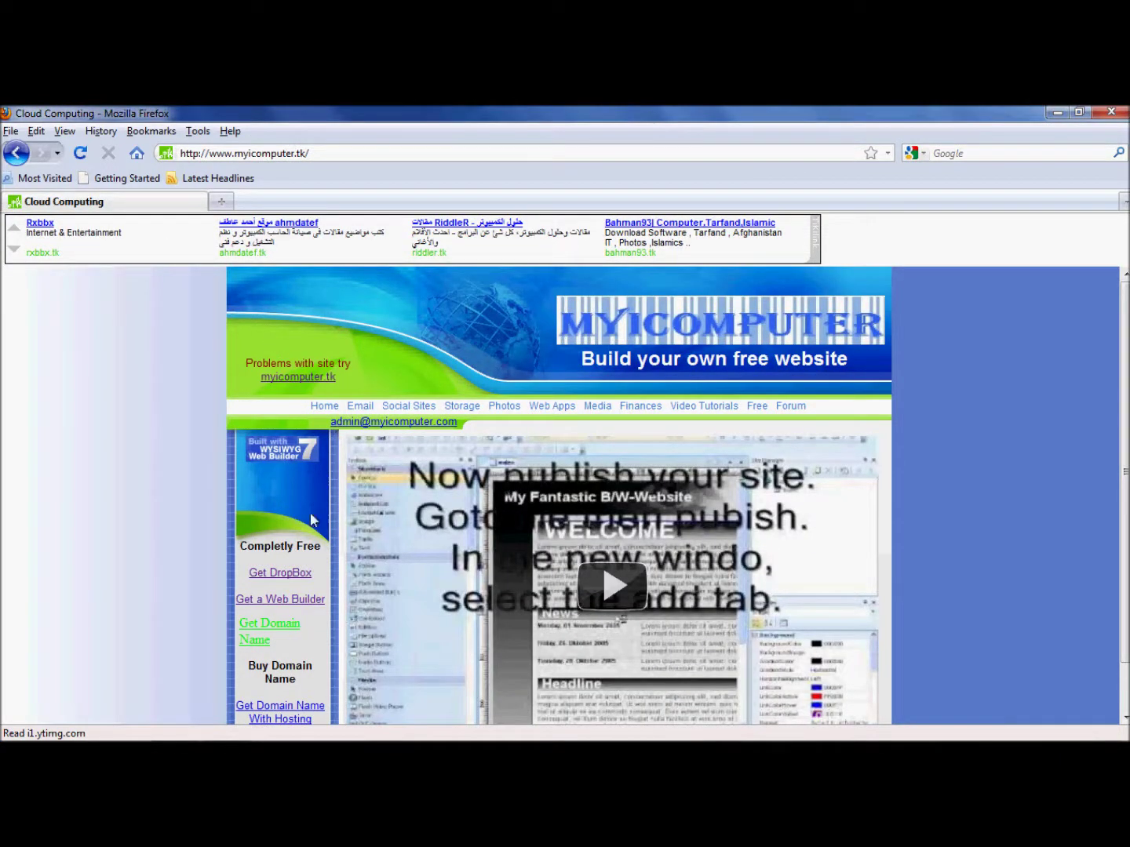
click(284, 601)
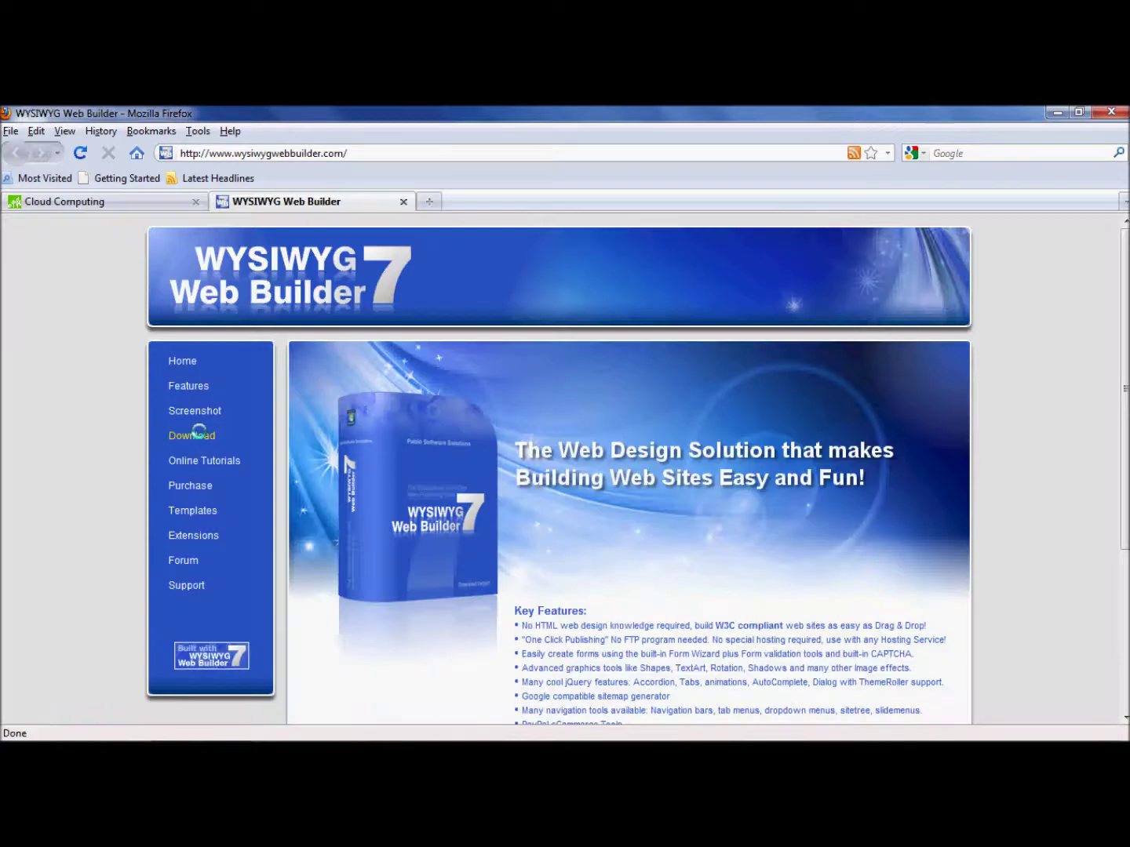
click(196, 435)
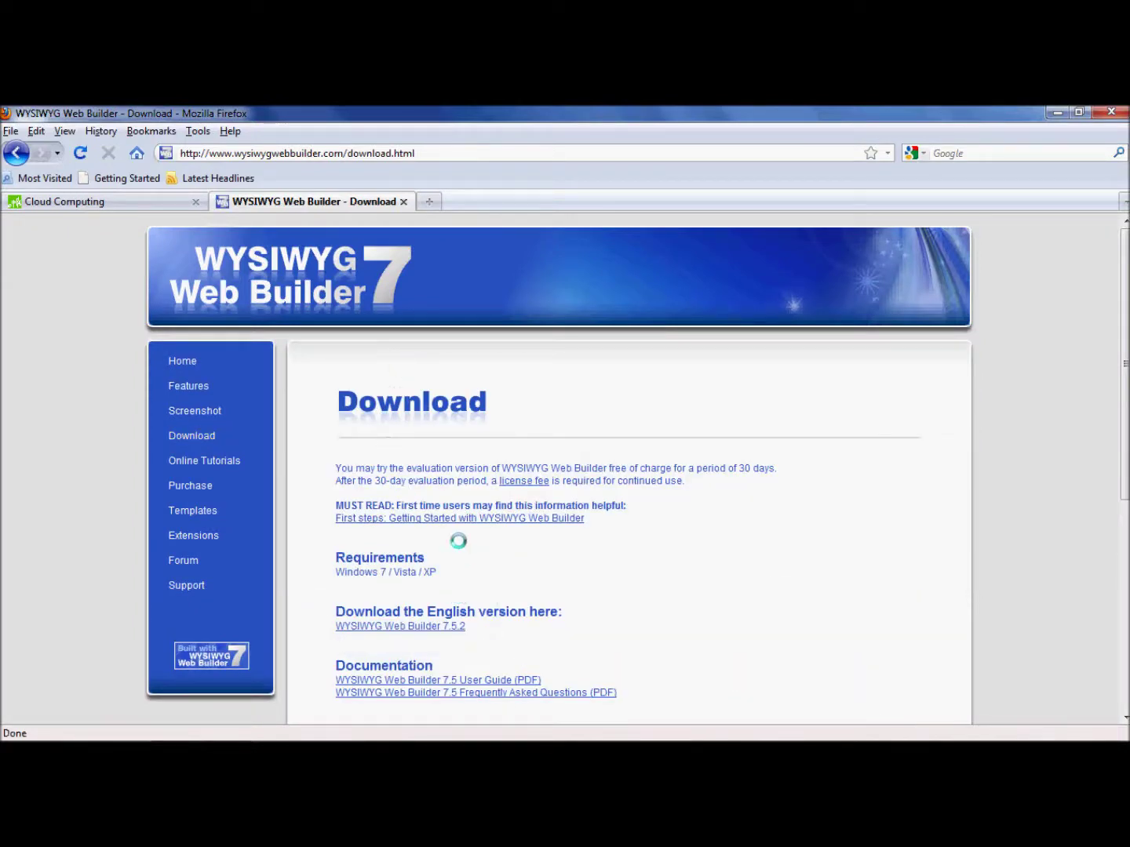
click(404, 626)
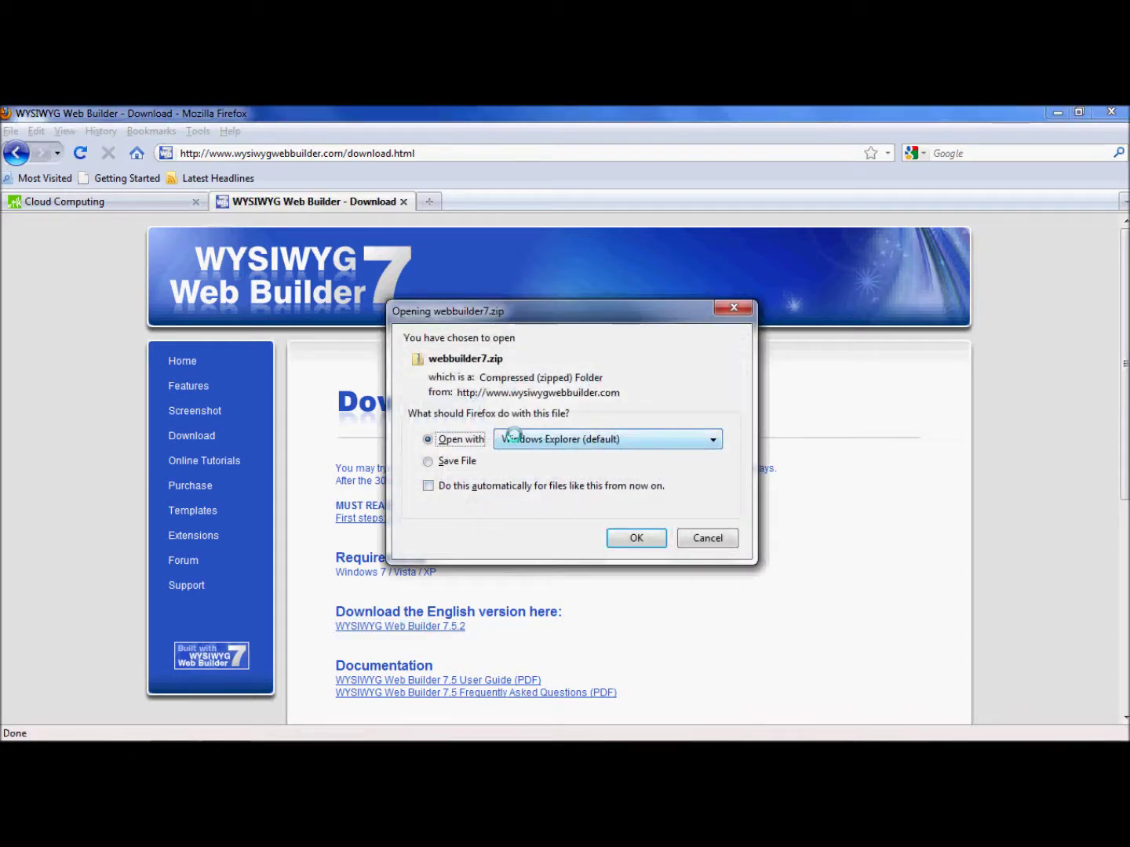
click(698, 538)
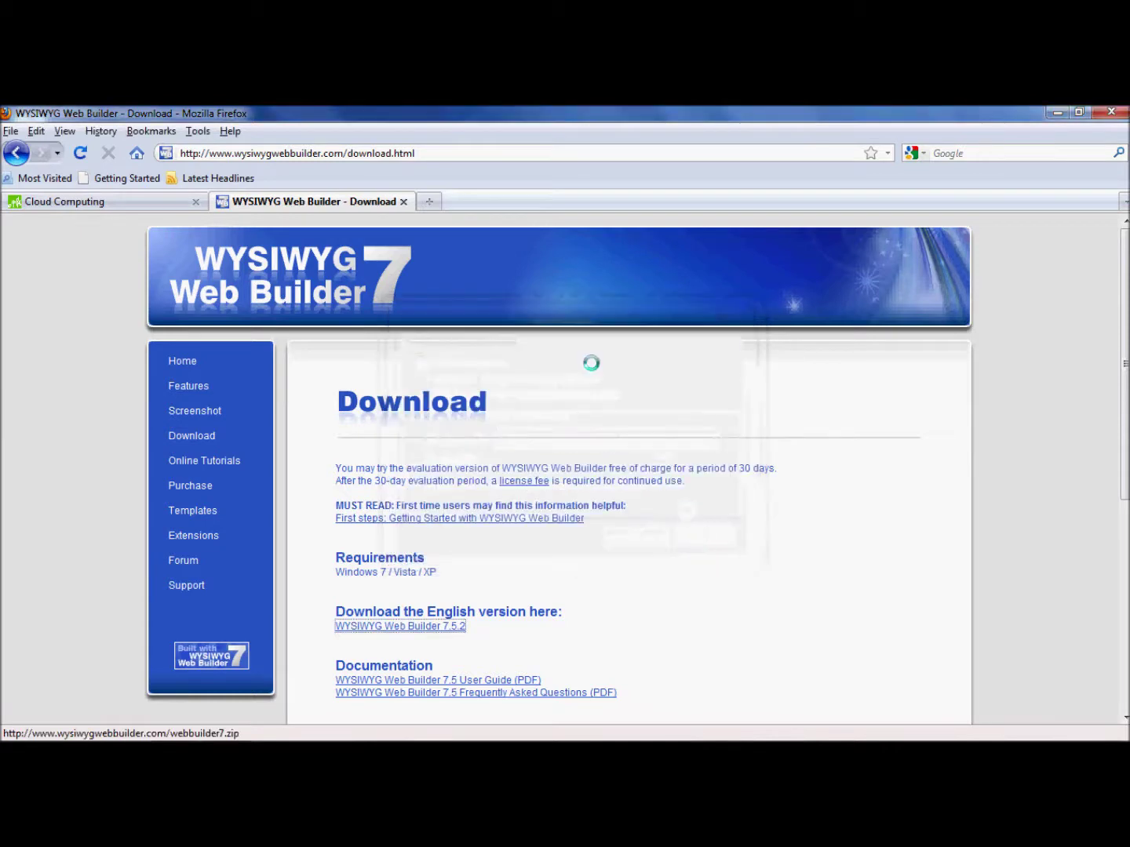
click(401, 202)
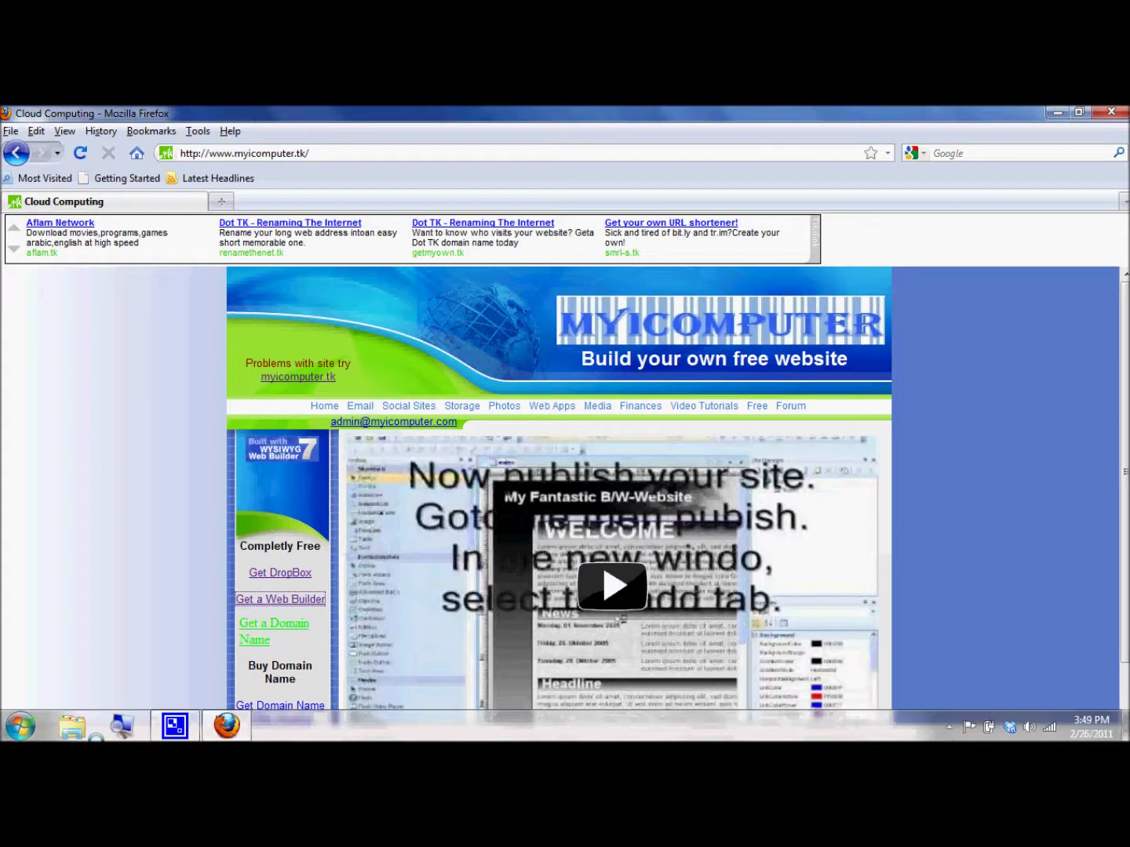
click(161, 724)
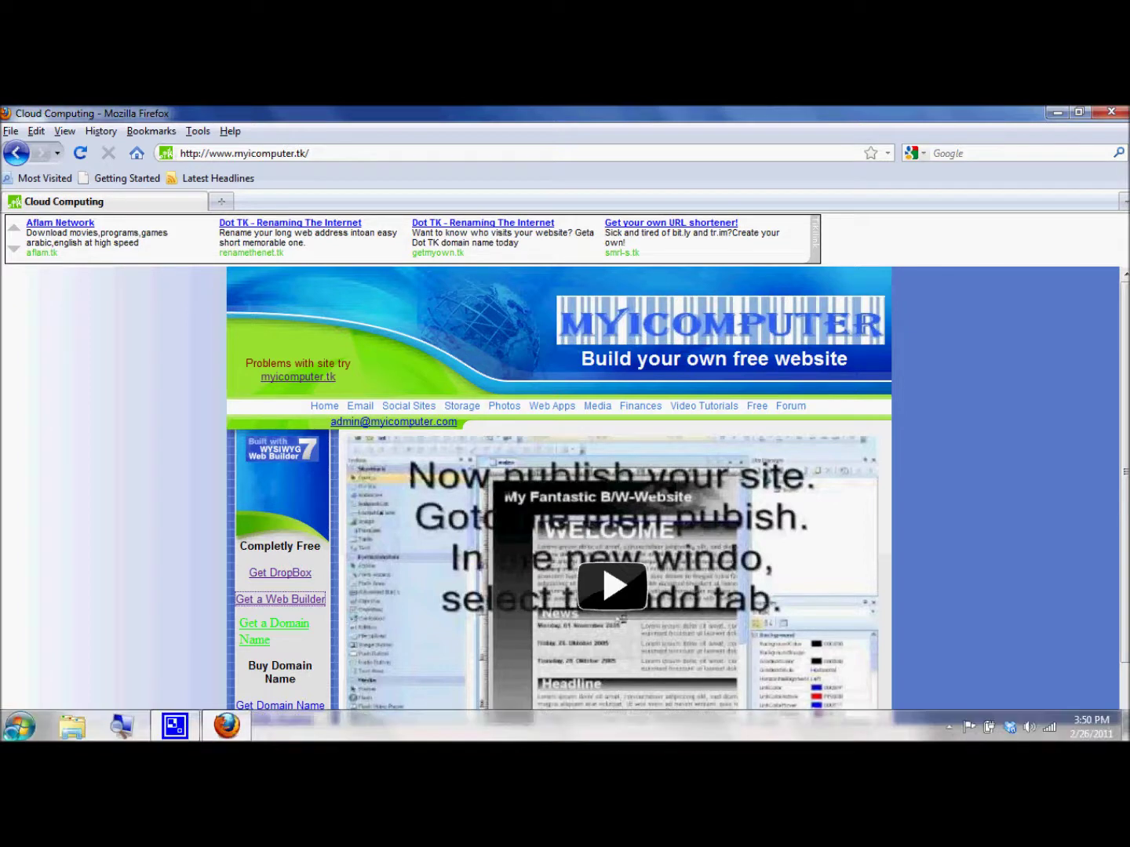
click(20, 725)
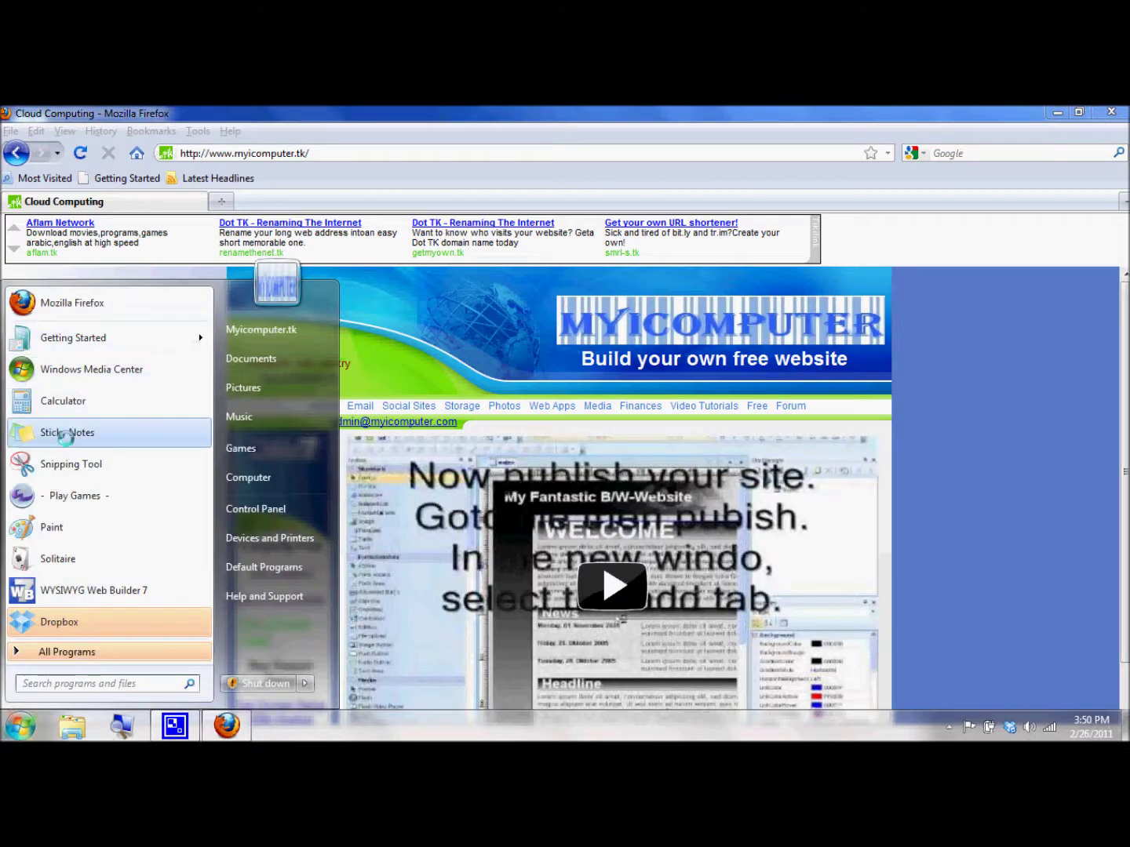
Launch WYSIWYG Web Builder 7 and continue with the trial version
click(67, 590)
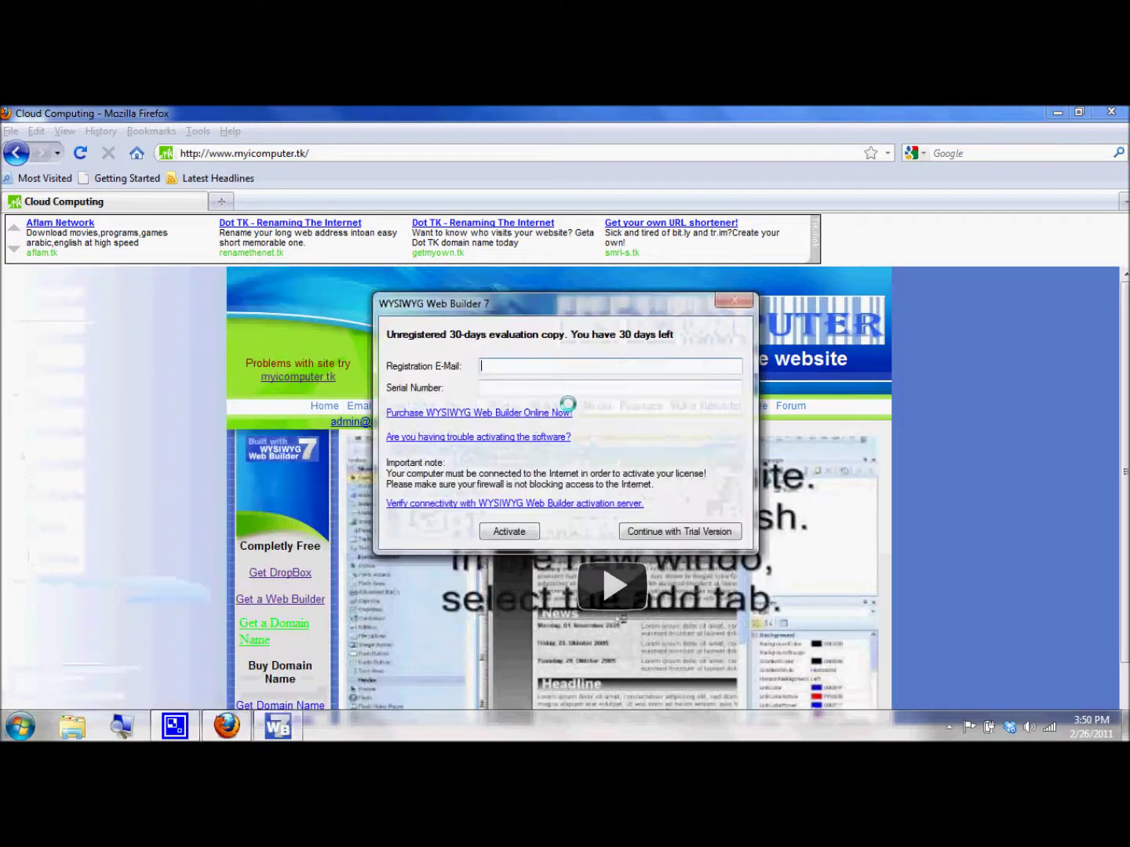
click(680, 527)
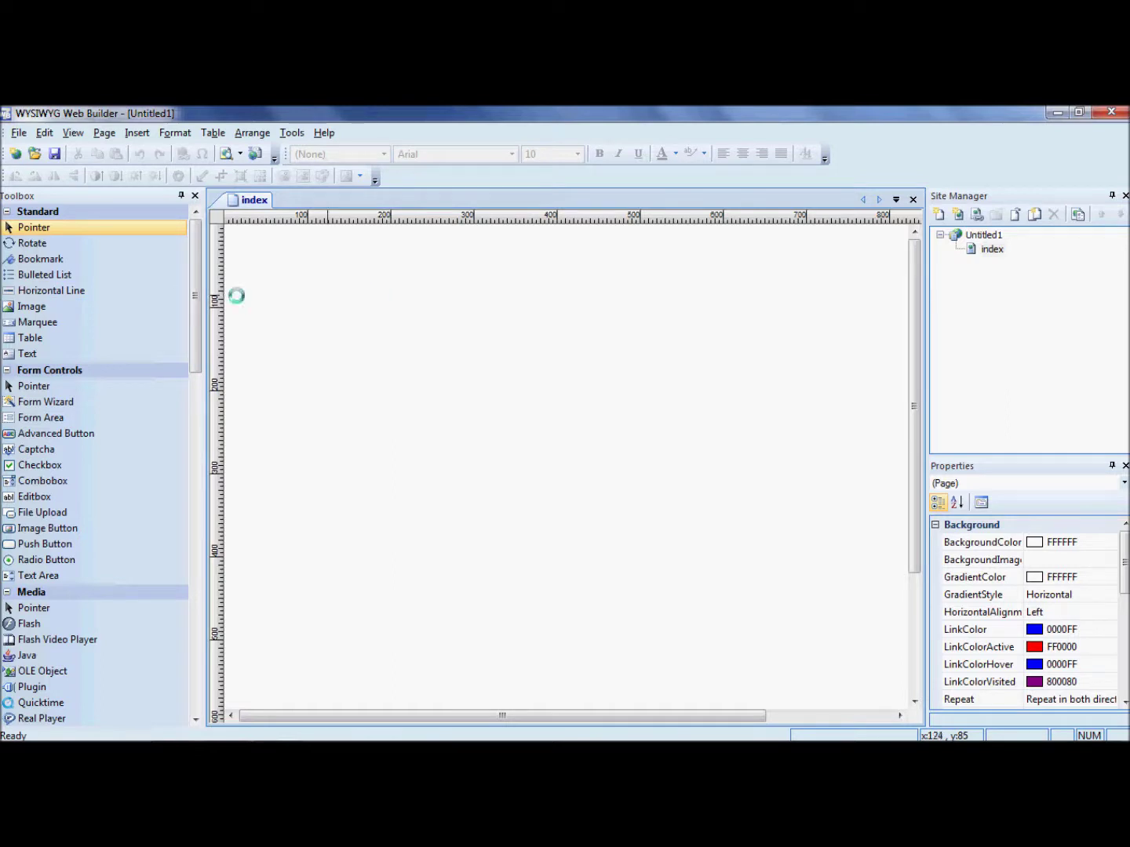
Insert the 1024×768 Chrysanthemum picture onto the index page with the Image tool
drag(40, 307, 444, 315)
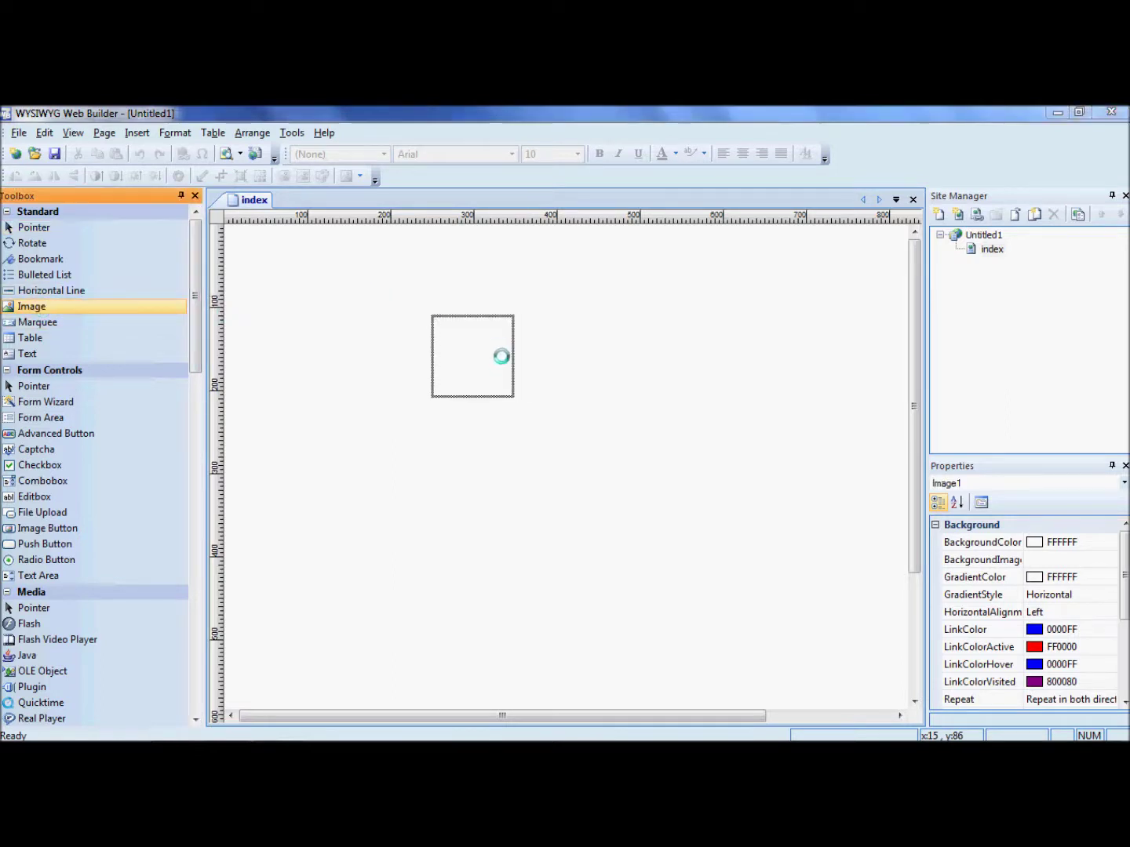
click(396, 362)
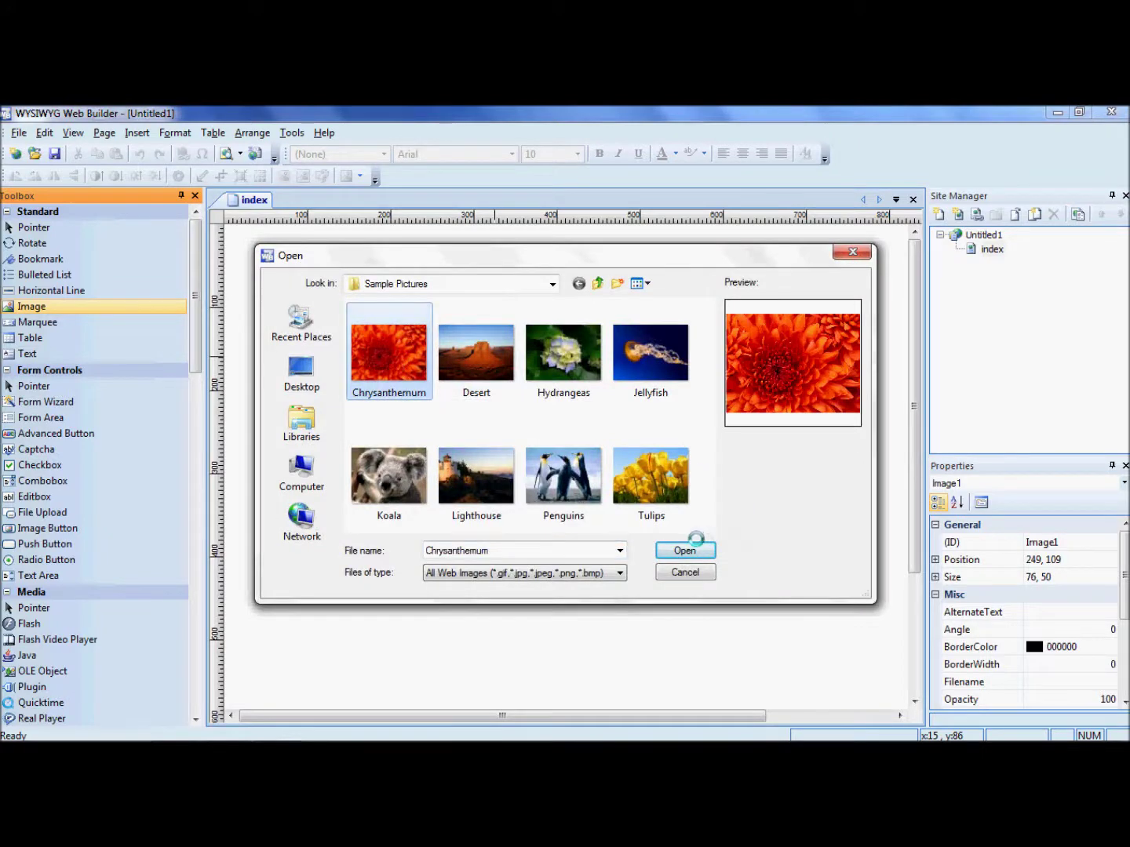
click(690, 549)
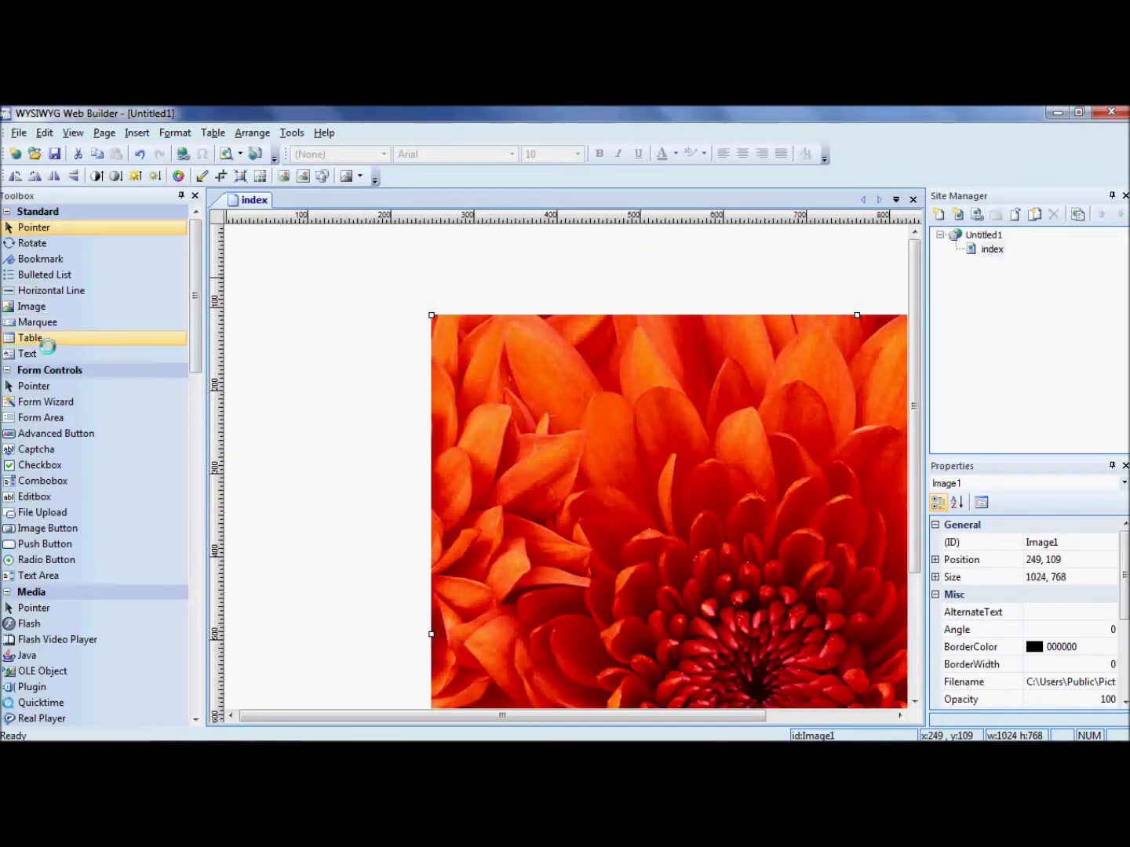
click(39, 354)
Add a 'My Free Web Site' heading in bold, dark red, 20 pt text
click(411, 272)
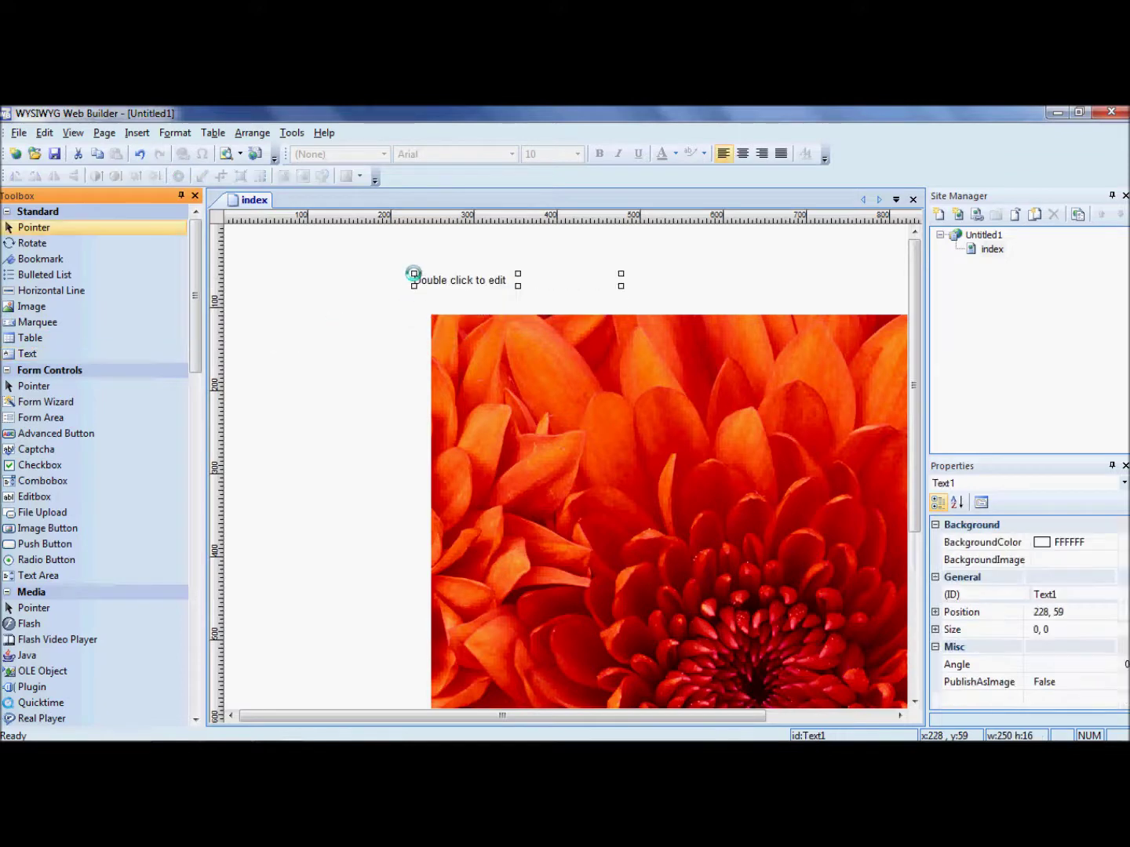
double_click(453, 280)
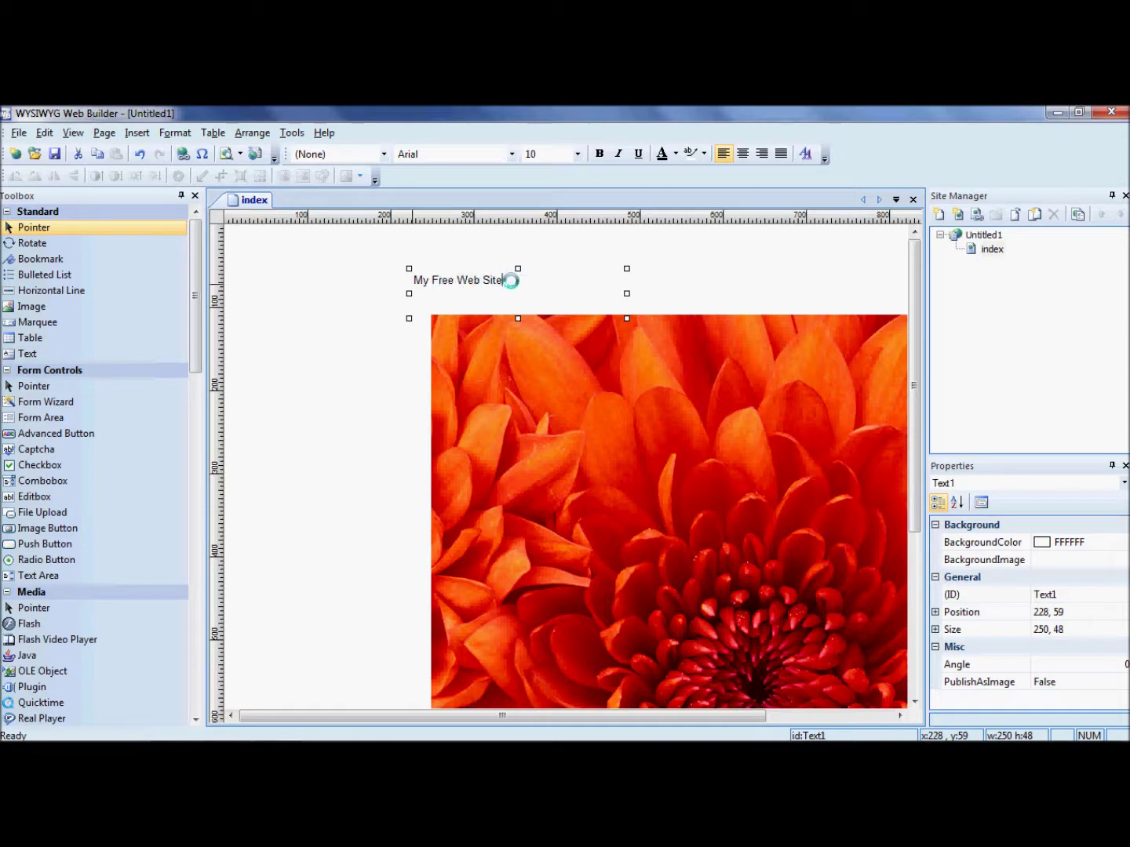
click(660, 156)
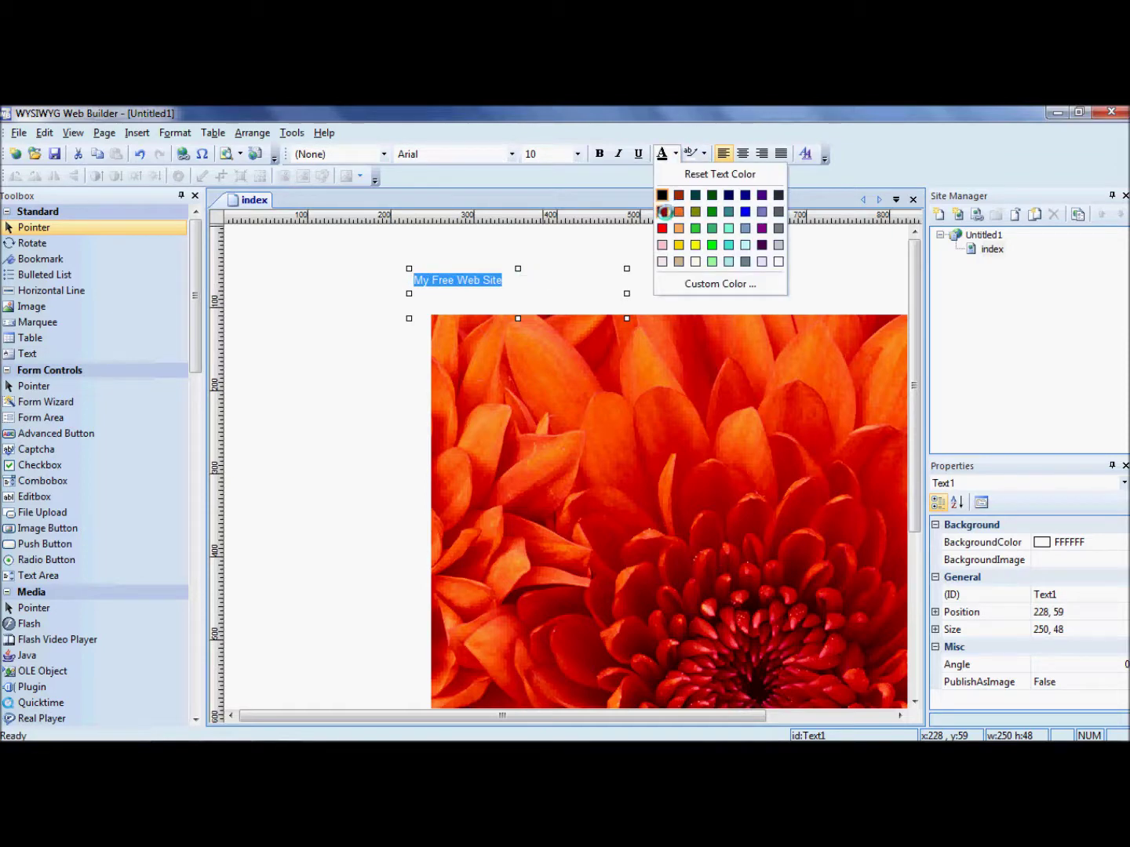
click(662, 212)
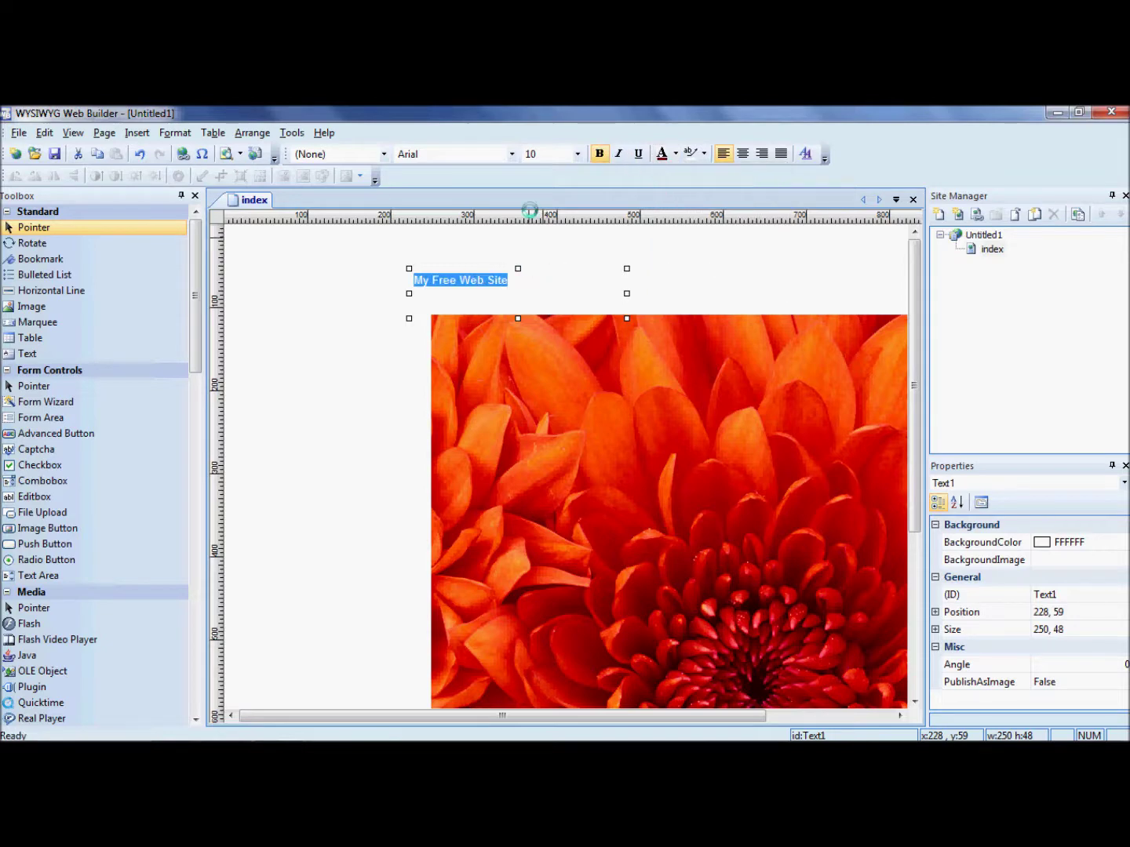
click(576, 156)
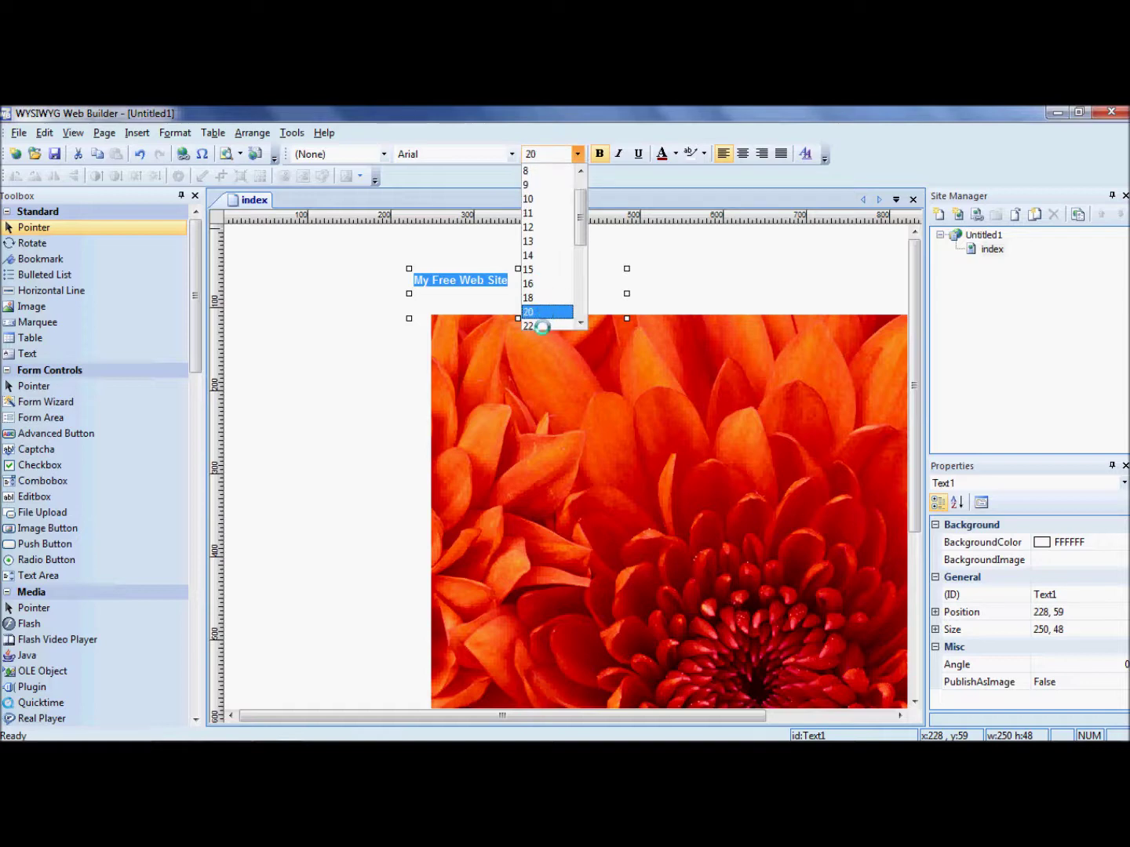
click(659, 305)
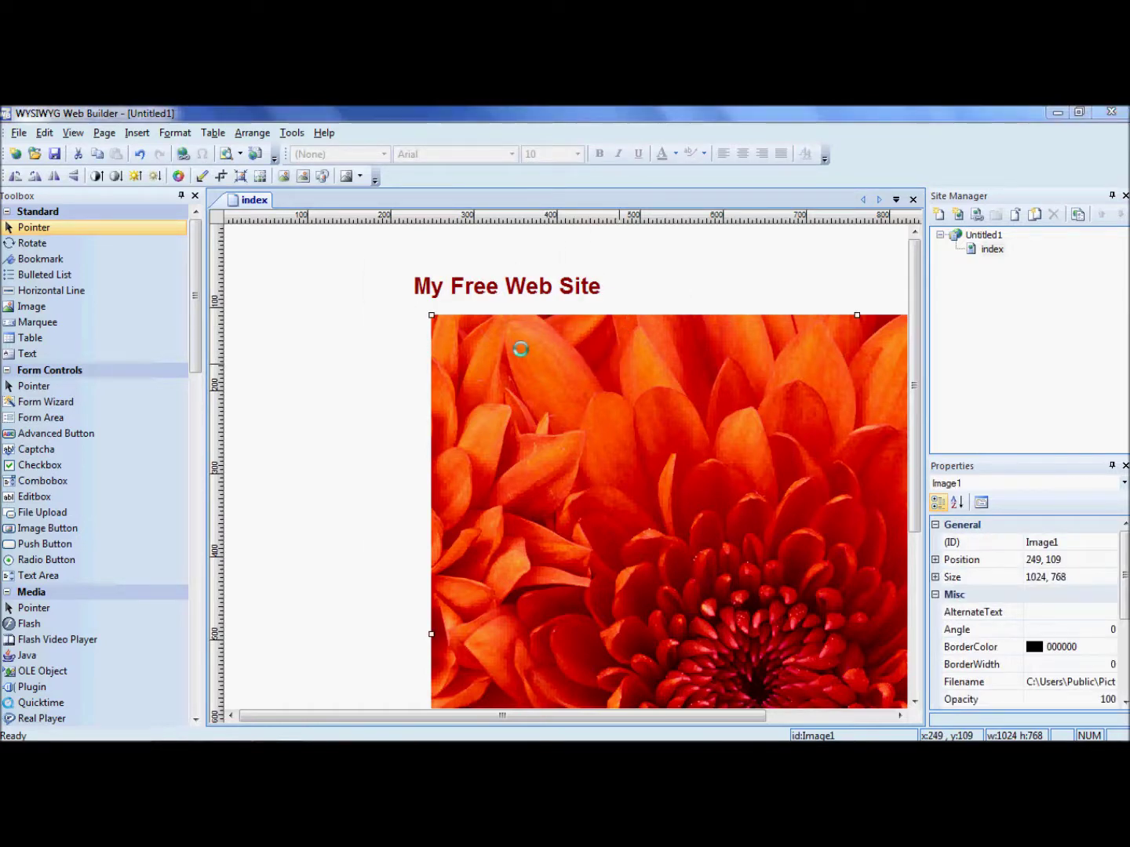
Move the Chrysanthemum photo to position 0, 100 at the page's left edge
double_click(520, 350)
click(716, 575)
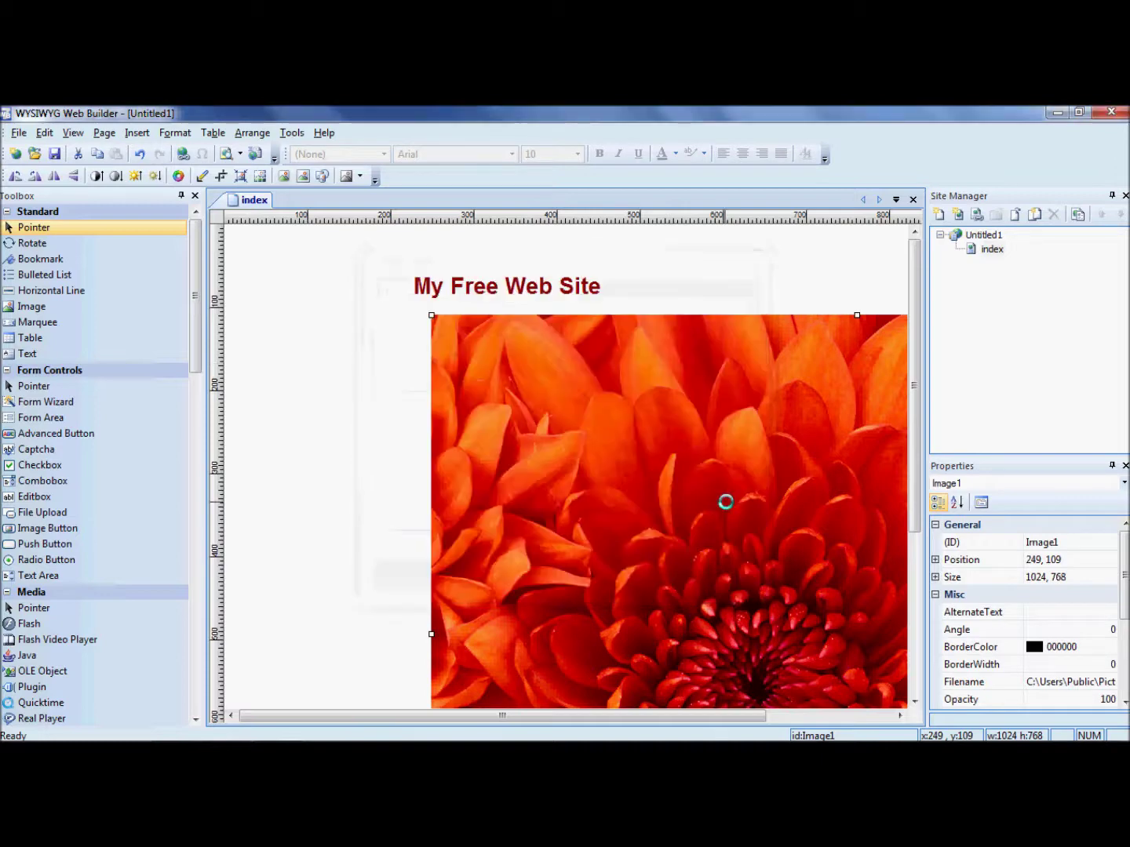
drag(724, 503, 515, 496)
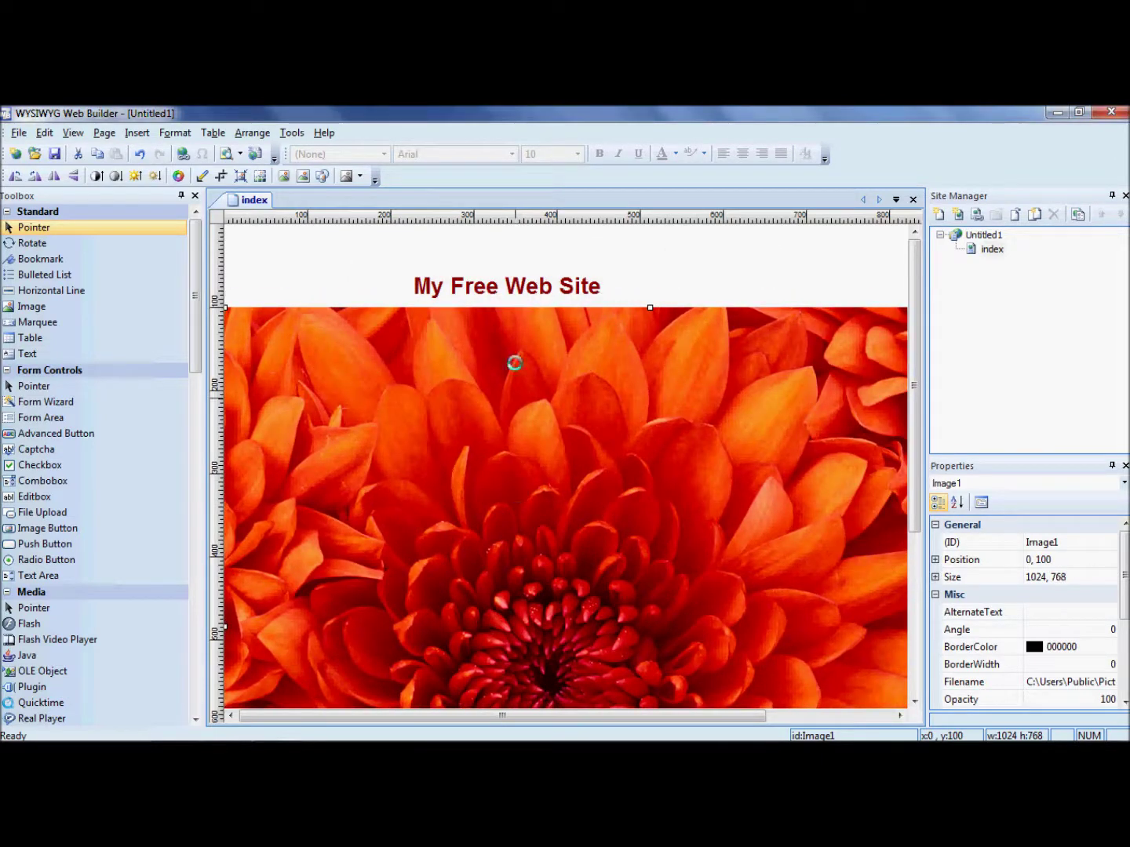
Shift the My Free Web Site heading up and right to about 273, 36
double_click(515, 286)
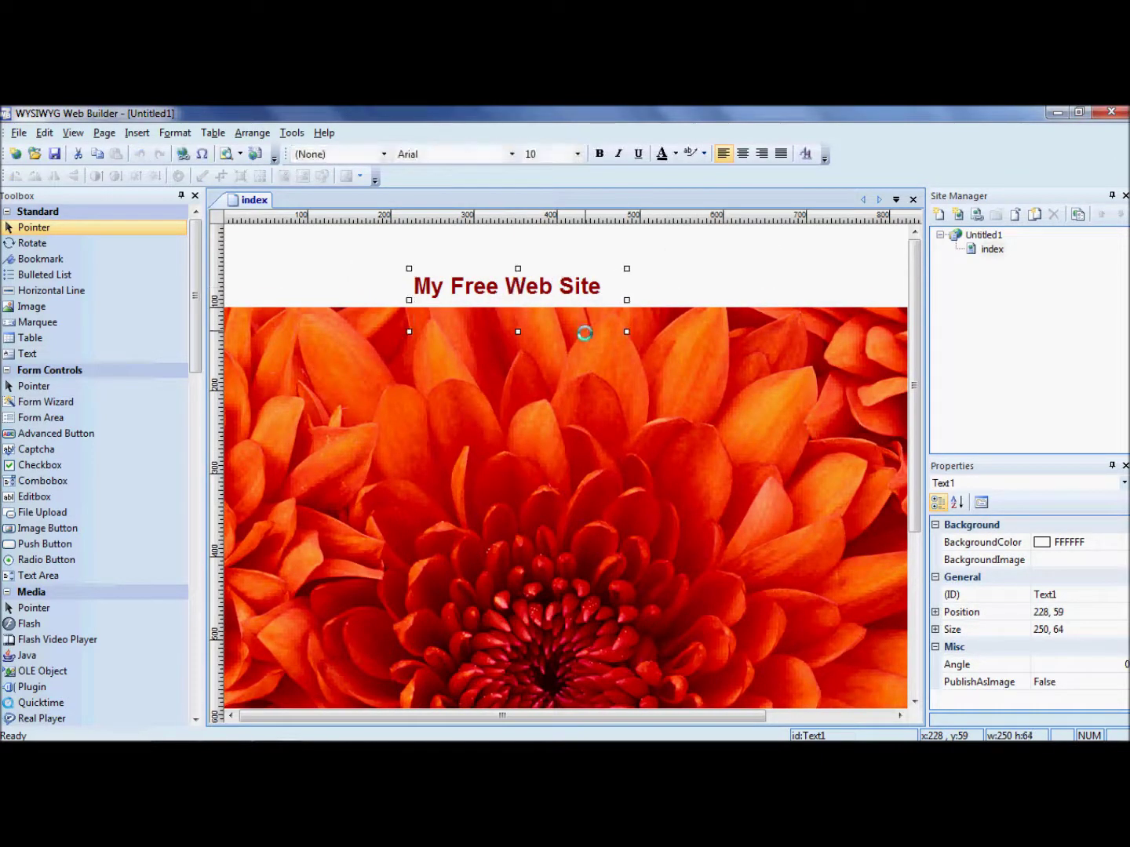
click(584, 333)
drag(566, 287, 601, 269)
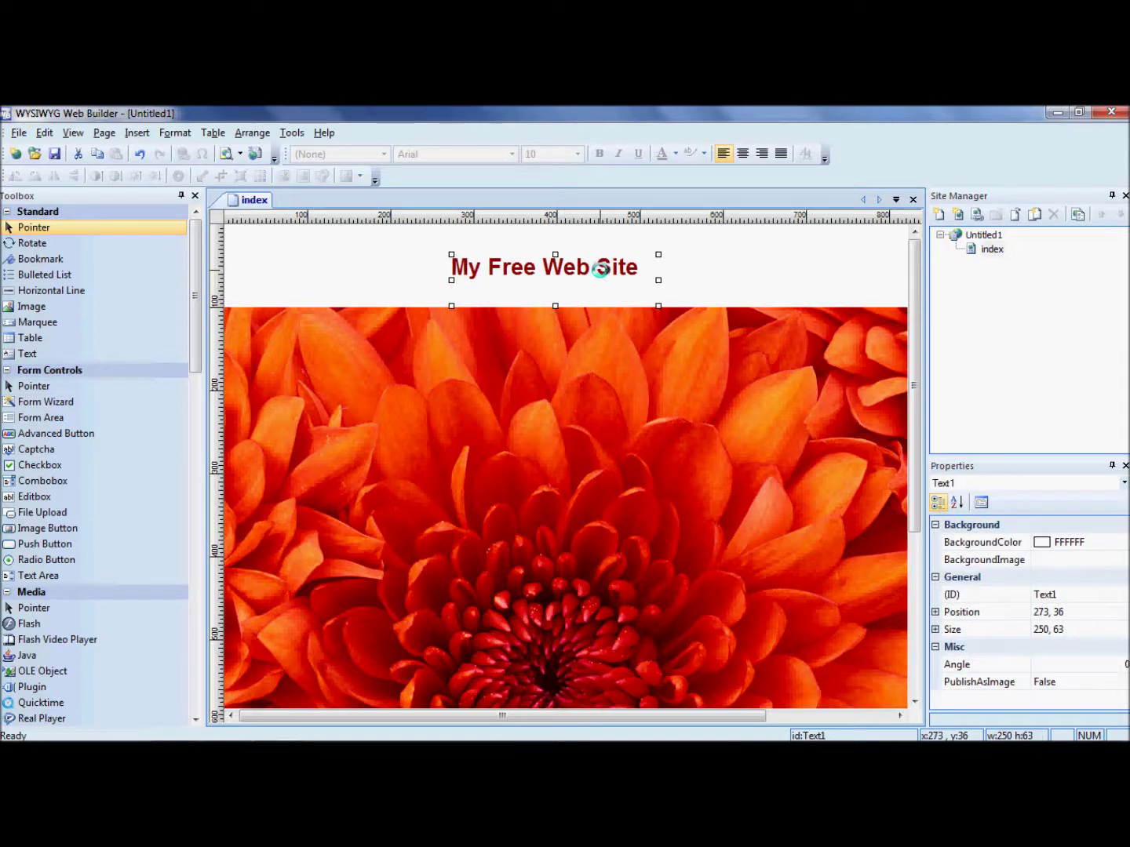
click(510, 358)
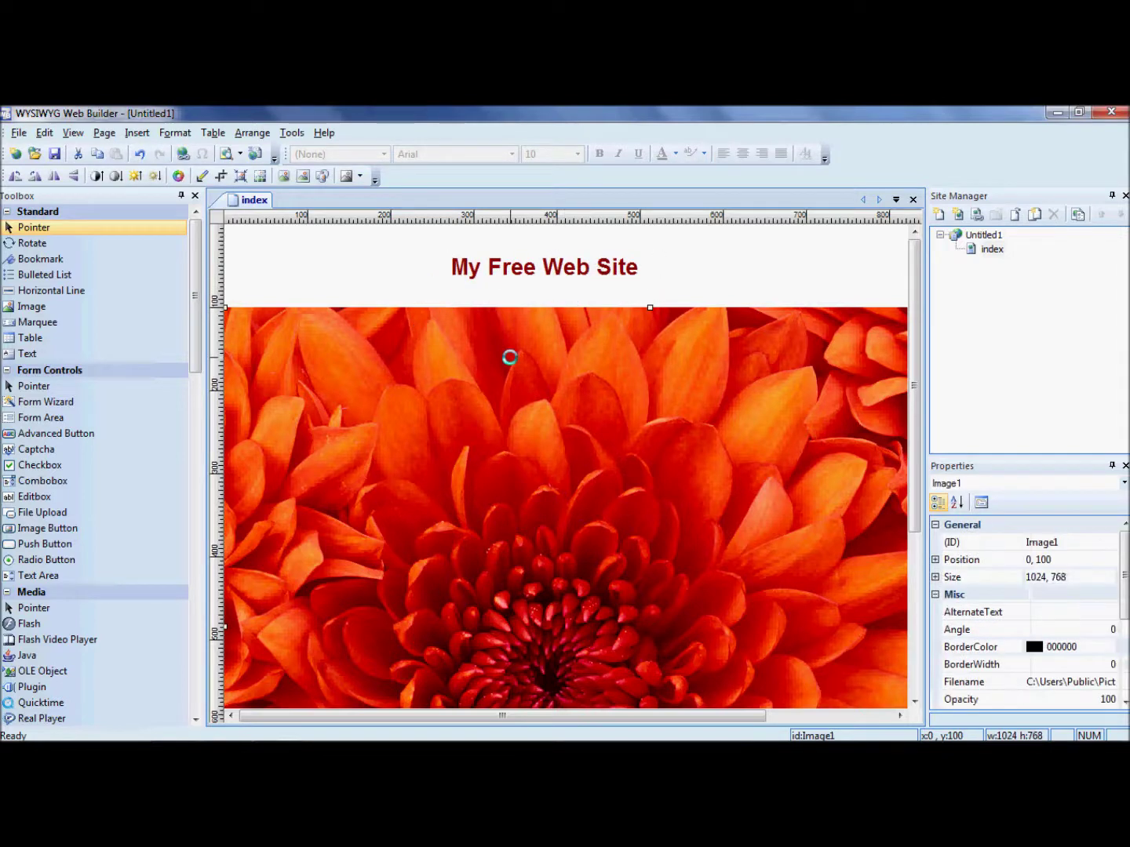
Save the site project as 'my free website.wbs'
click(54, 154)
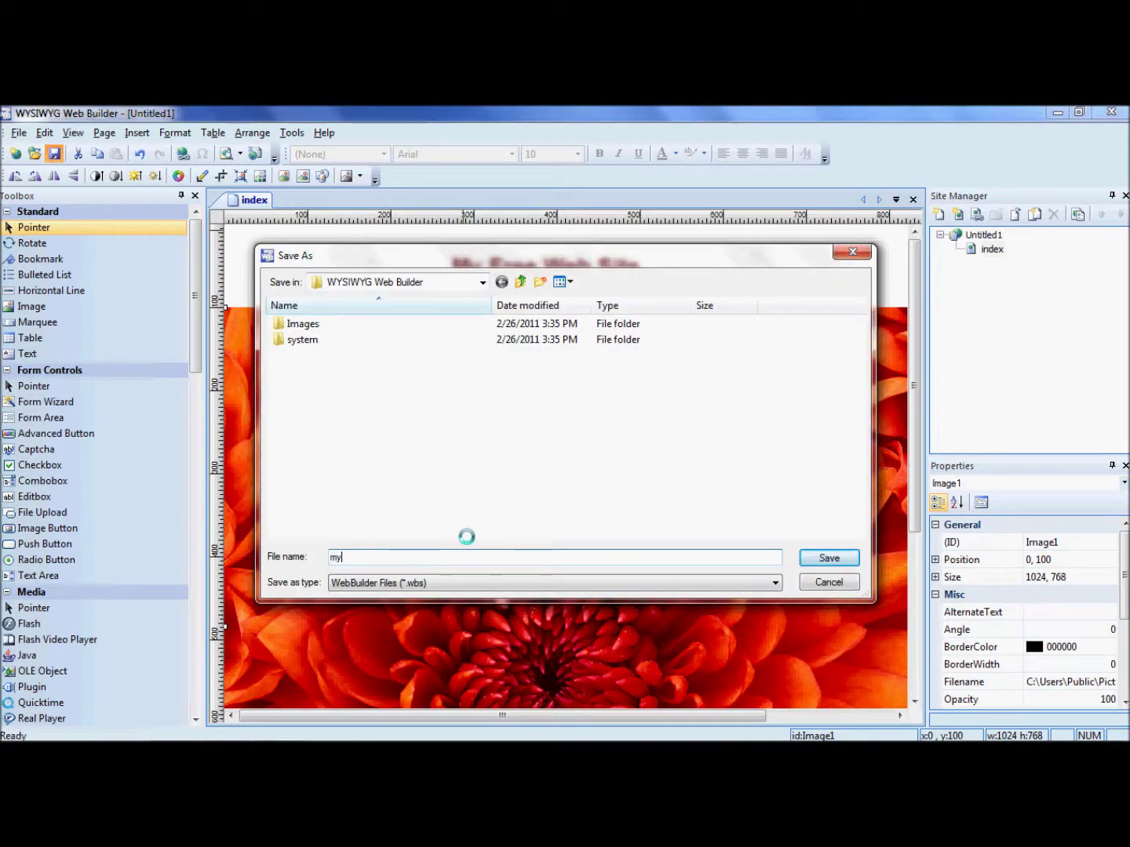
click(816, 556)
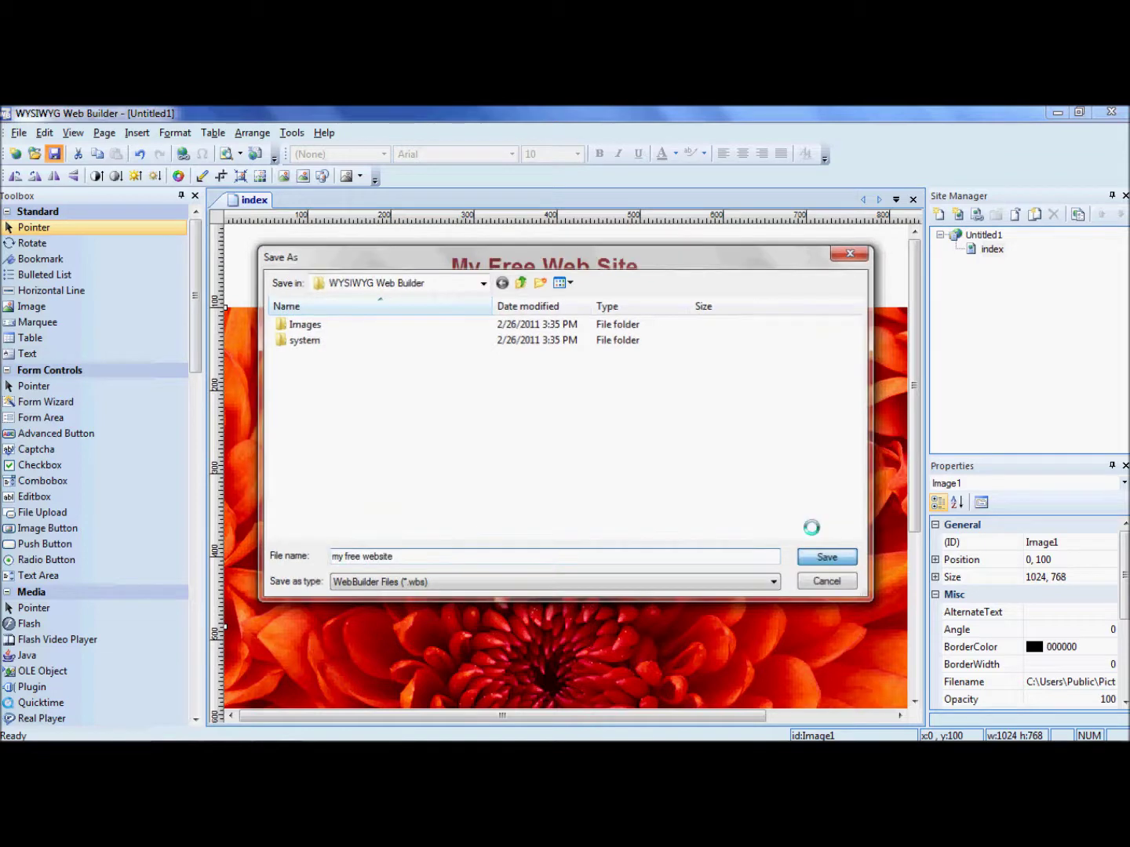
key(super+plus)
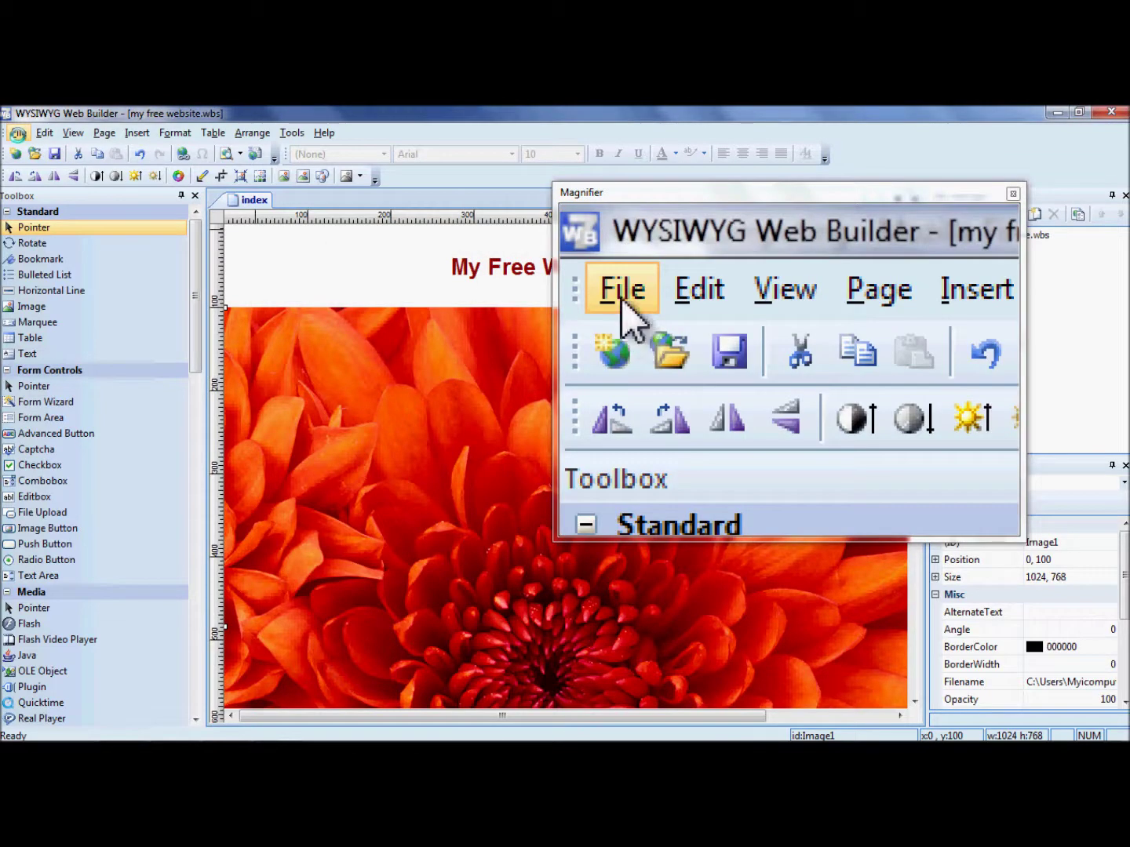
click(18, 133)
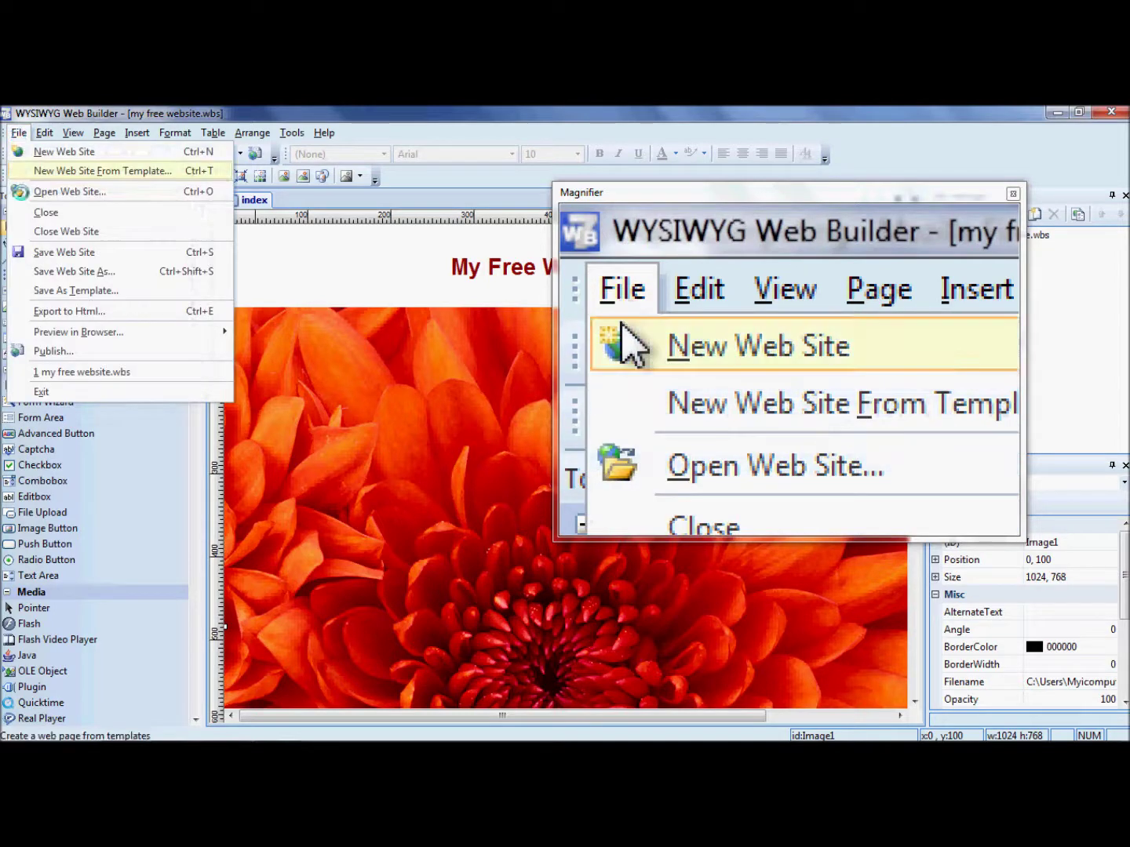
Add a new Local Folder publish location with the description 'dropbox'
click(52, 350)
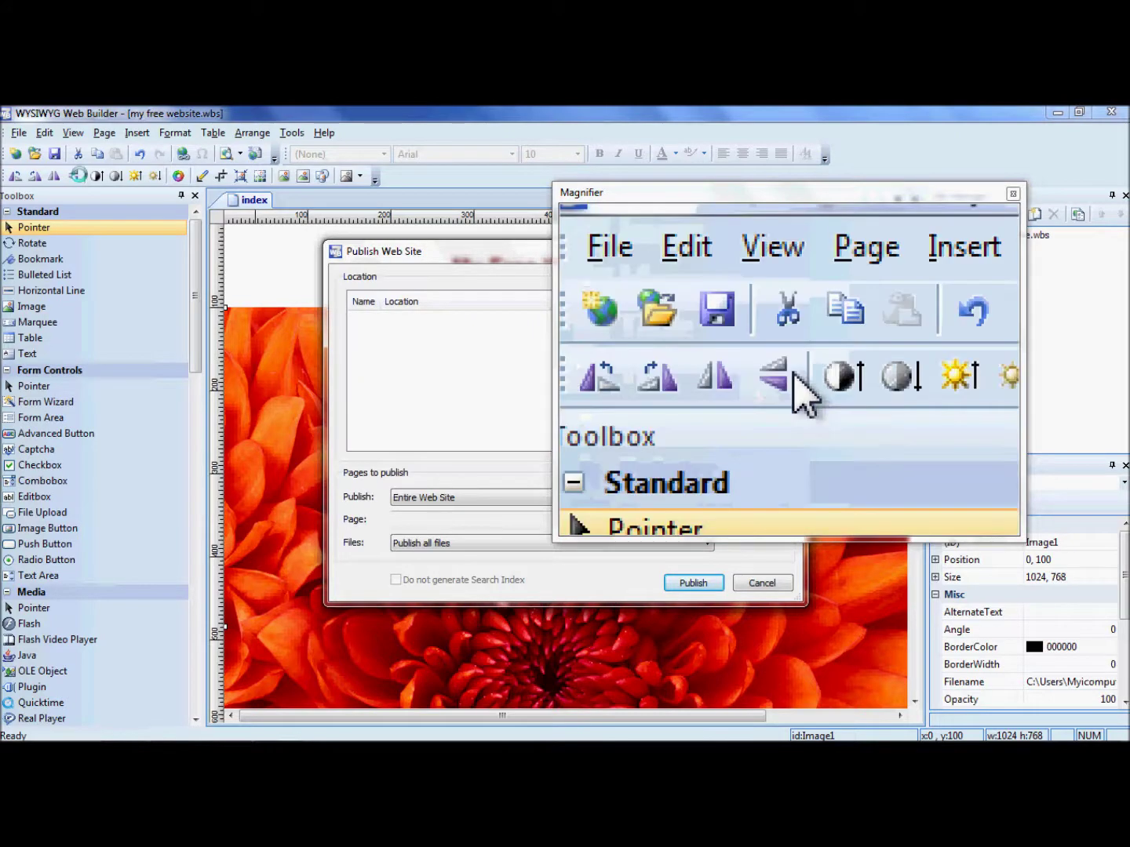
drag(424, 252, 136, 235)
click(464, 275)
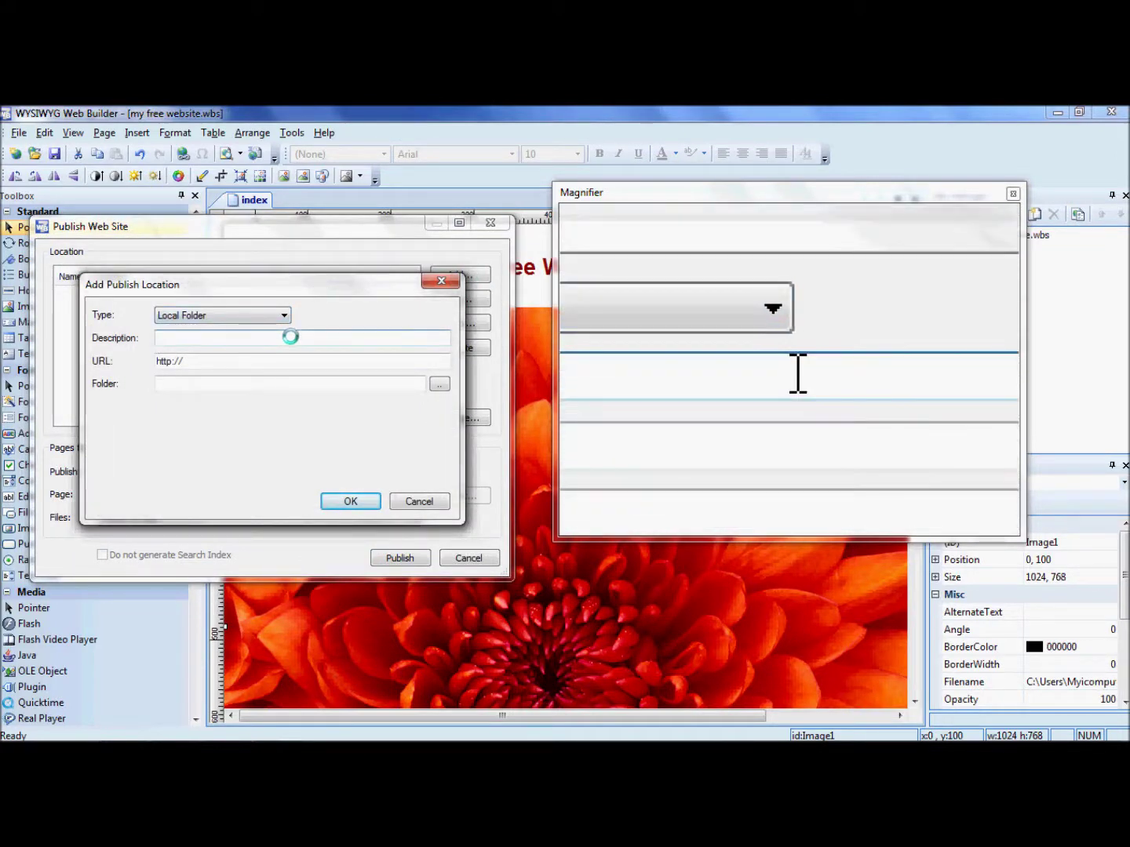
text(drop)
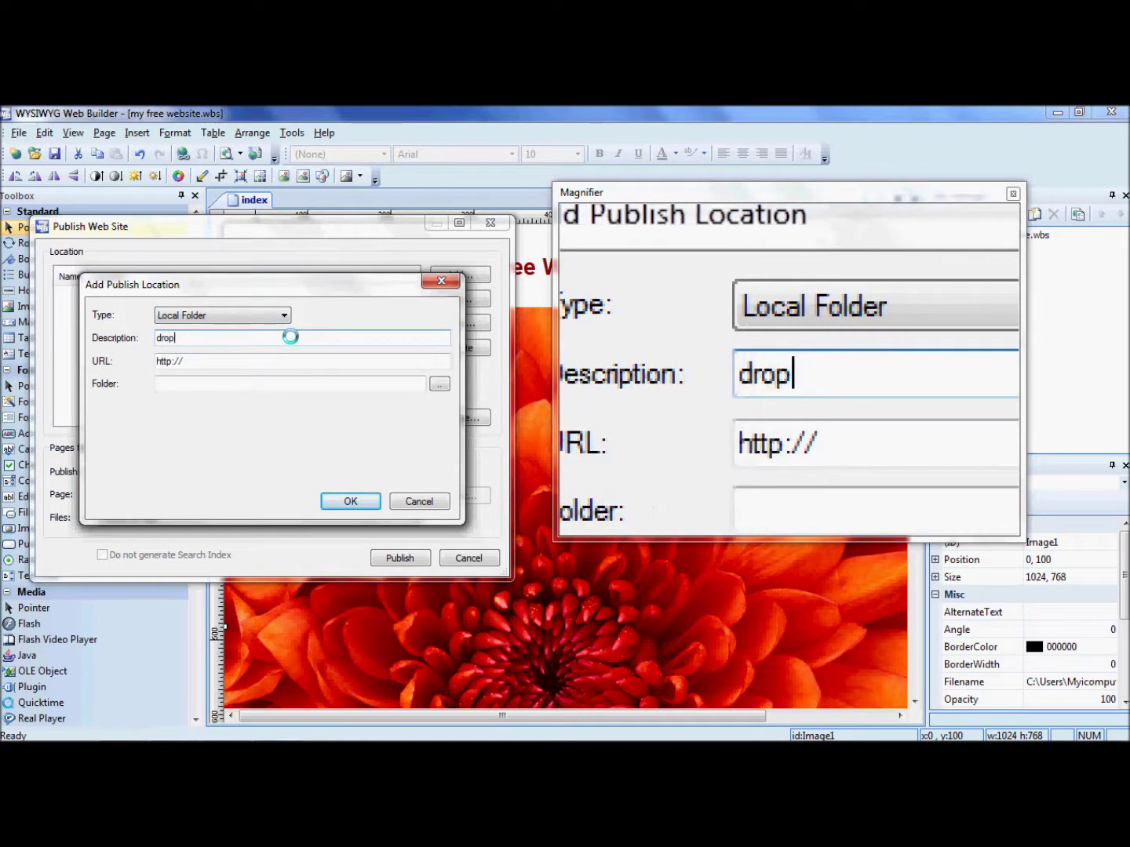
text(box)
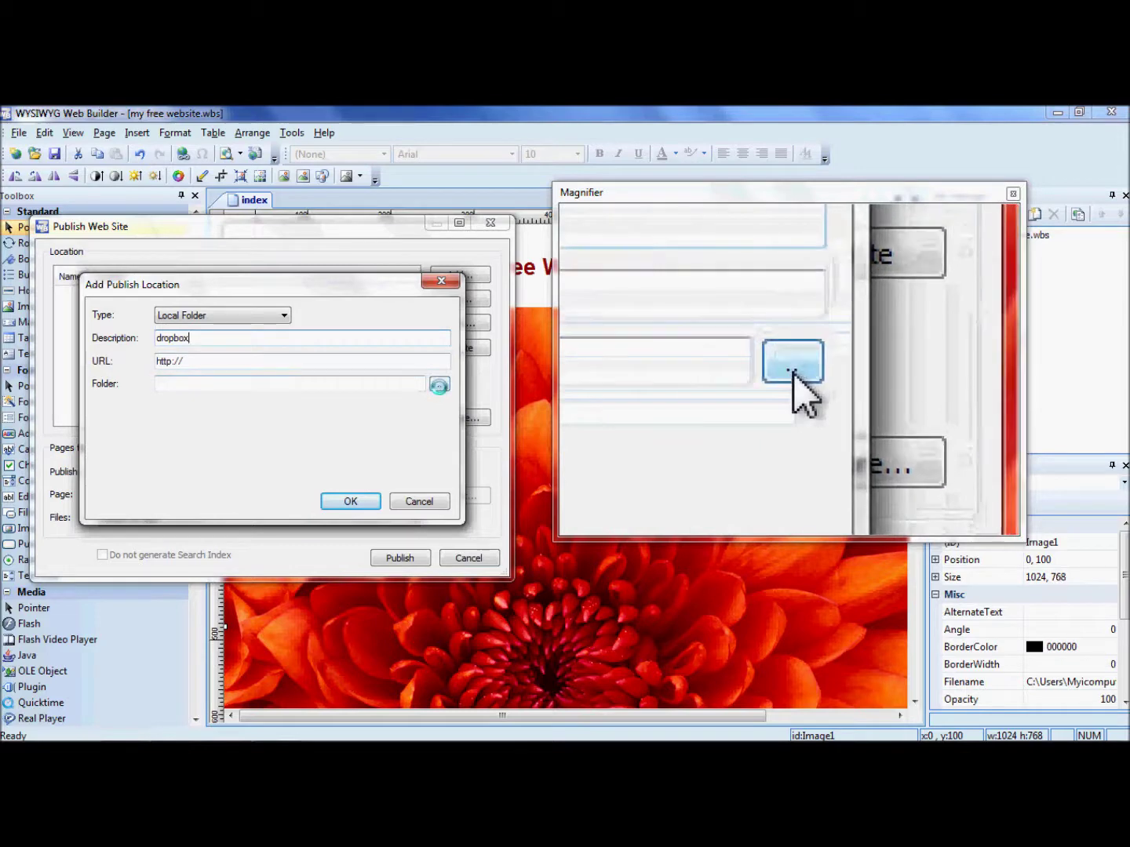
click(439, 383)
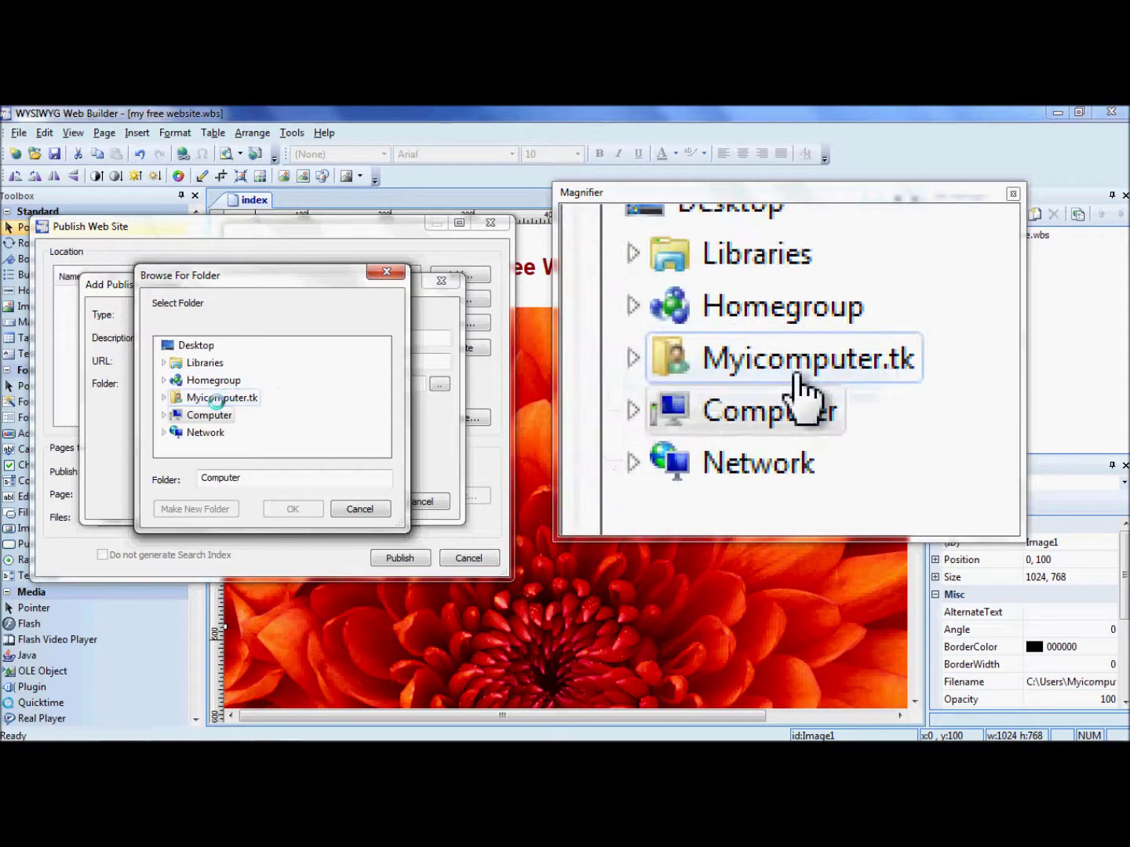
Set the publish location's folder to the Public folder inside the user's Dropbox
click(215, 401)
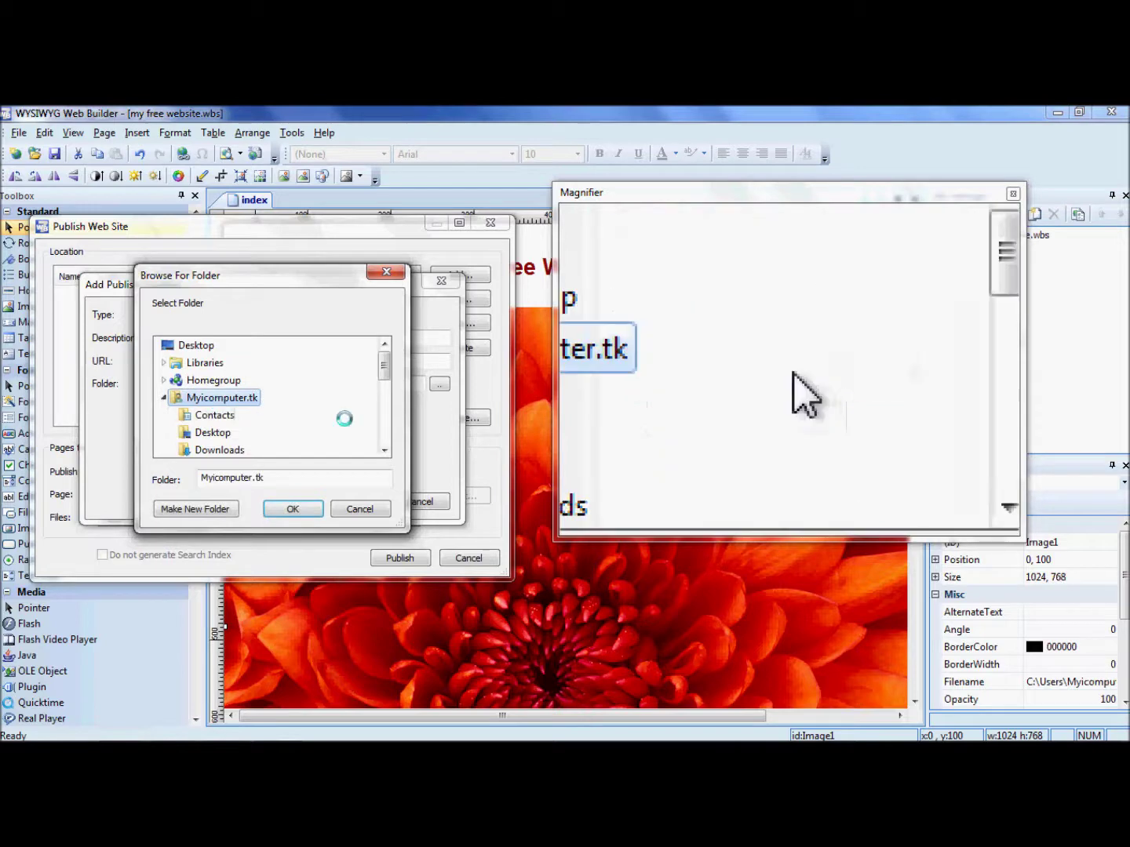
click(385, 453)
click(385, 452)
click(384, 453)
click(384, 454)
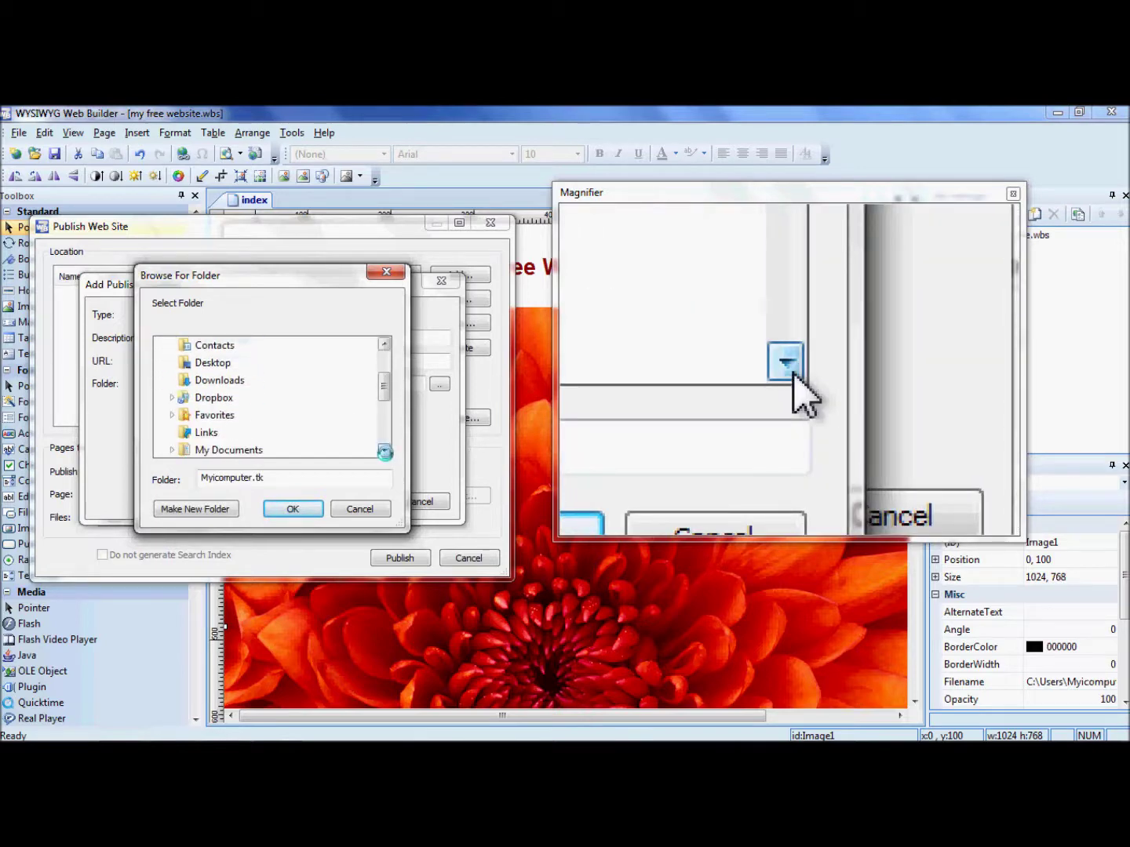
click(210, 397)
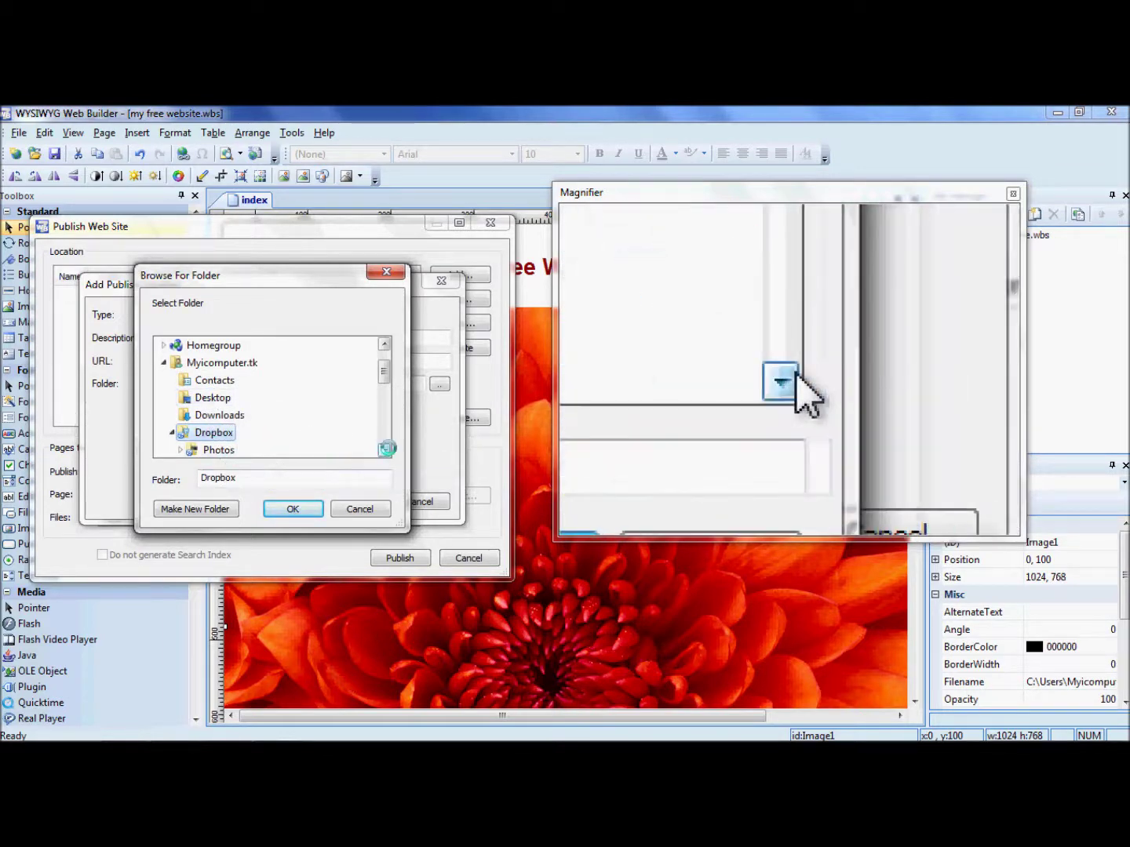
click(384, 450)
click(384, 449)
click(384, 449)
click(384, 448)
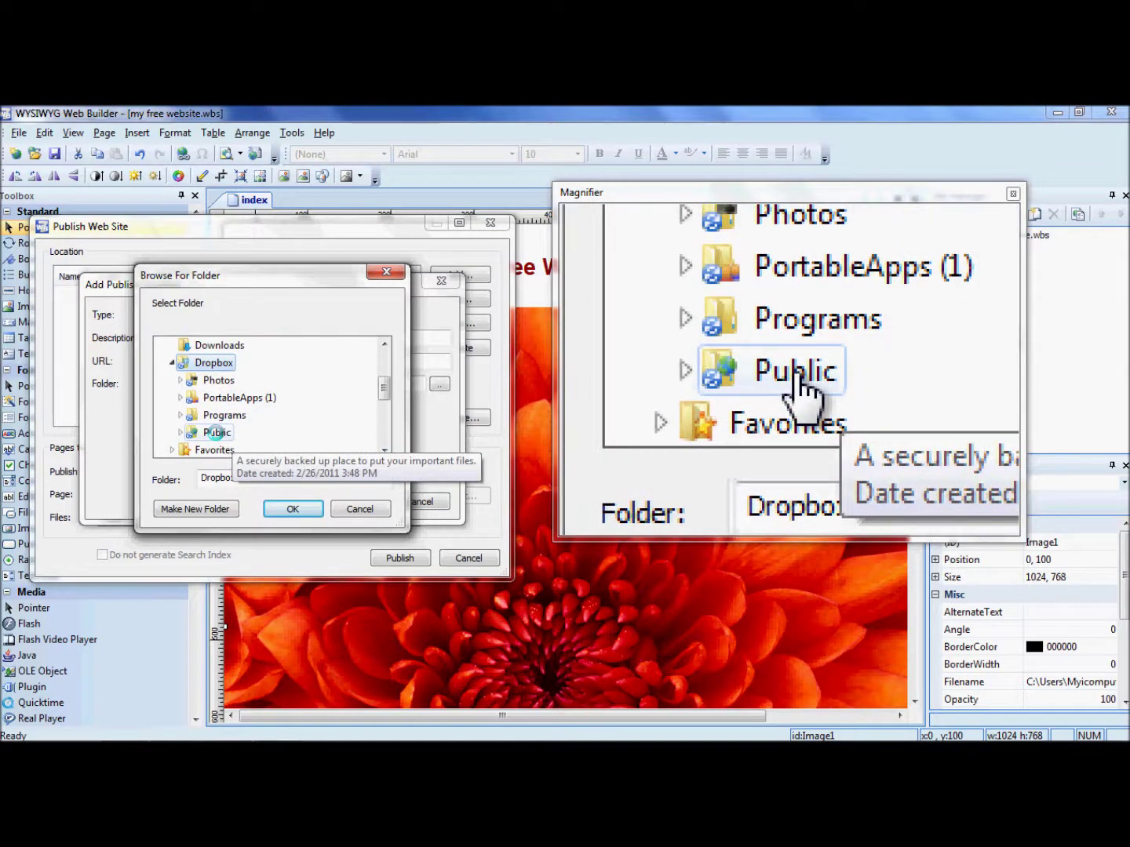
click(217, 432)
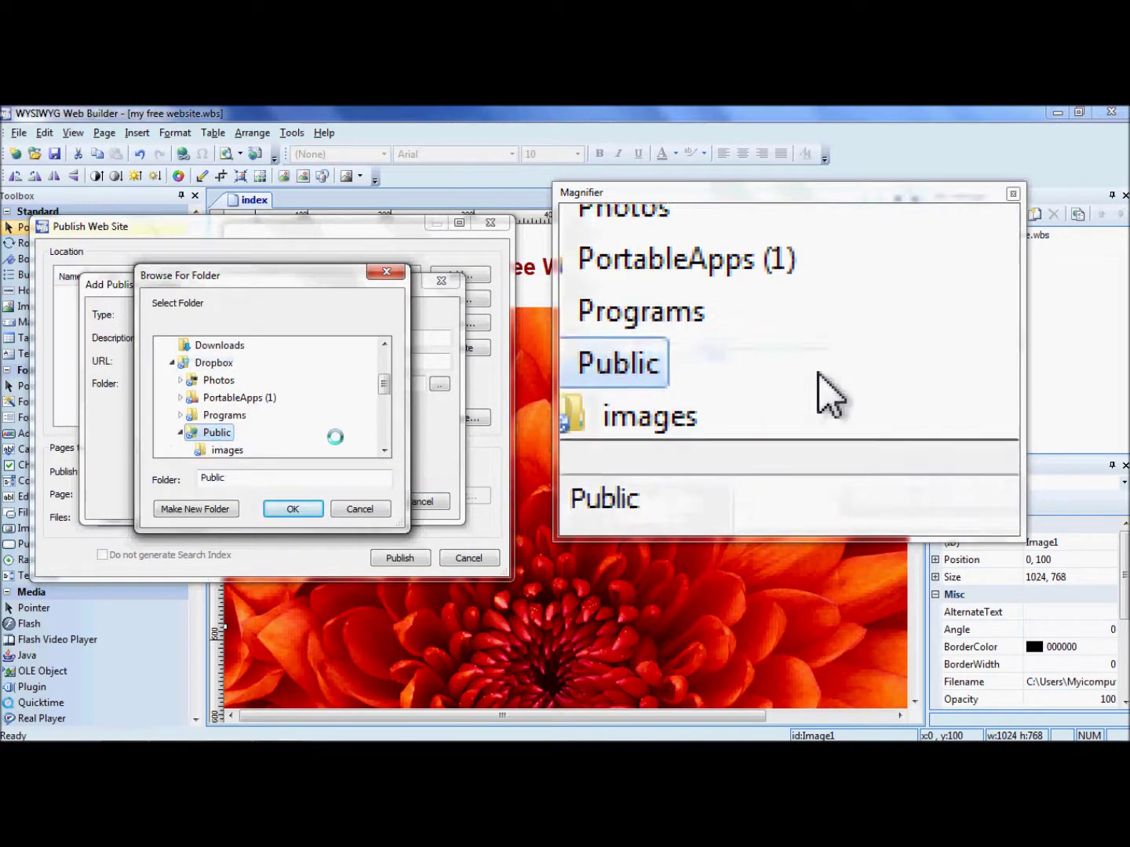
click(384, 450)
click(385, 450)
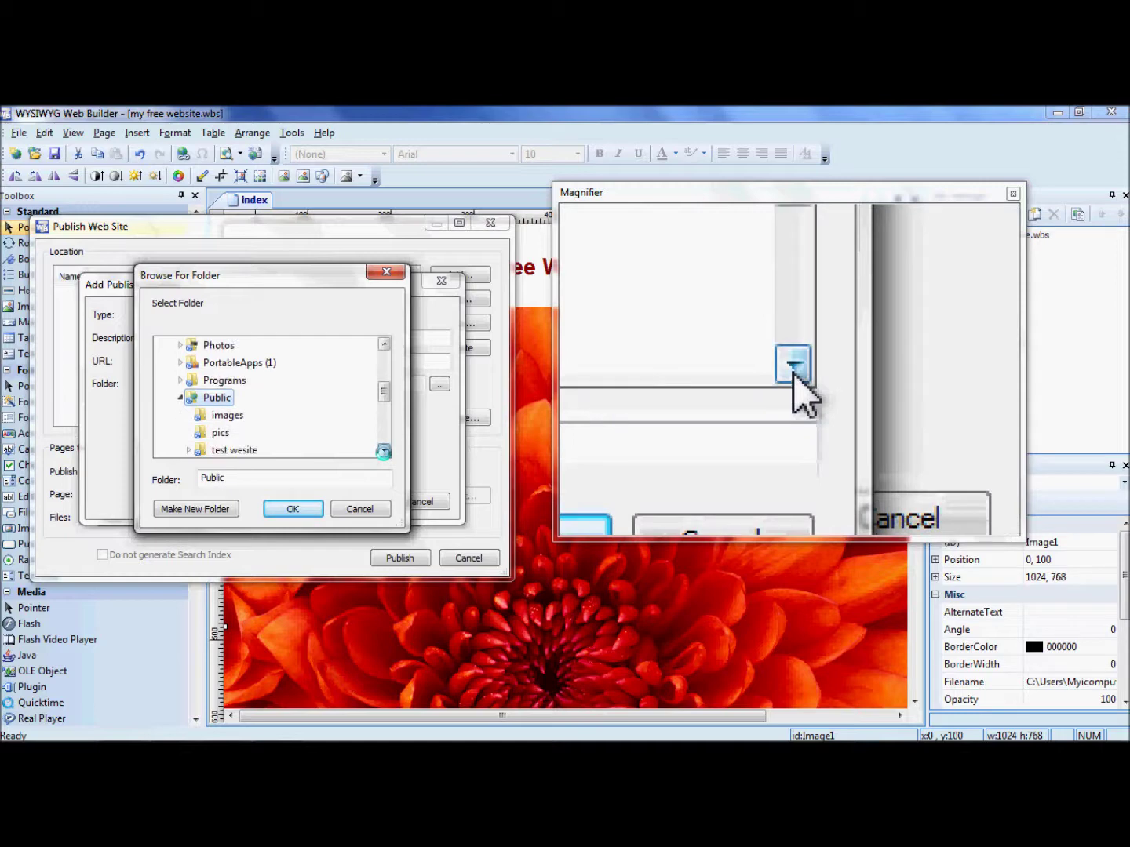
click(295, 510)
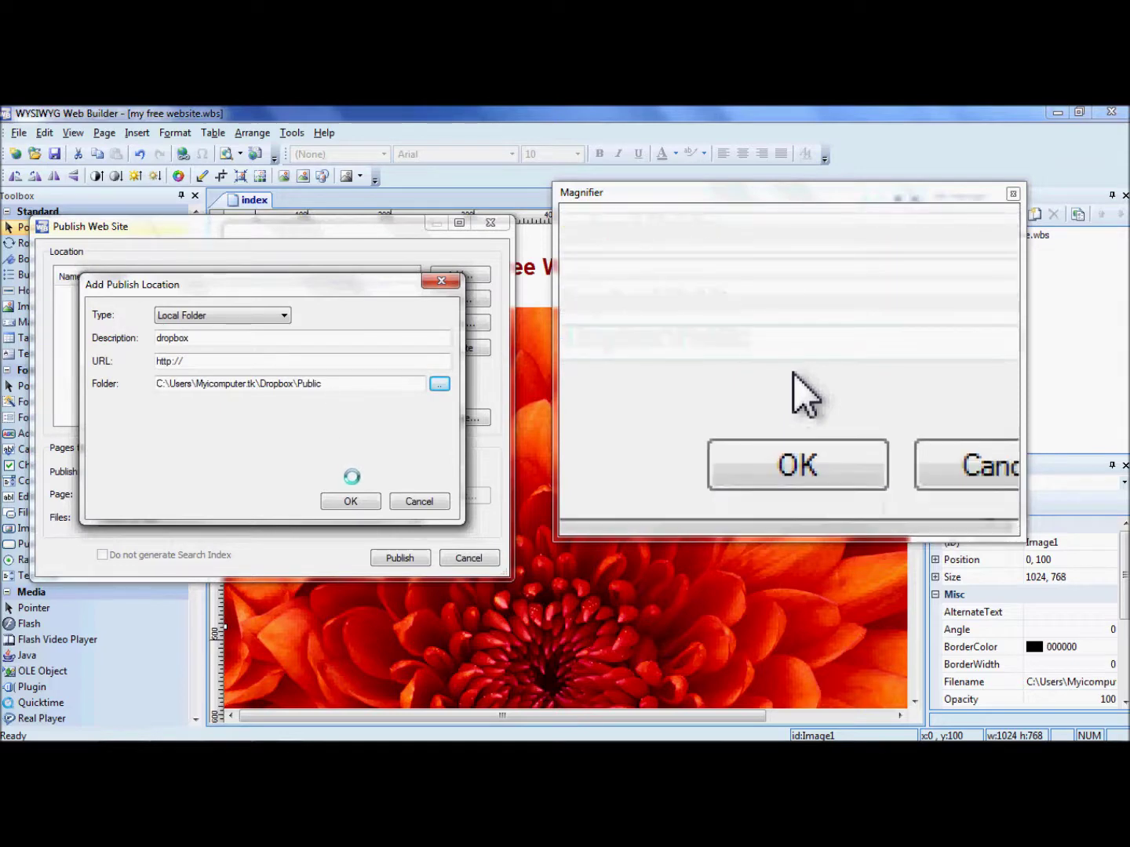
Save the dropbox location and publish the site's 3 files to Dropbox\Public
click(352, 502)
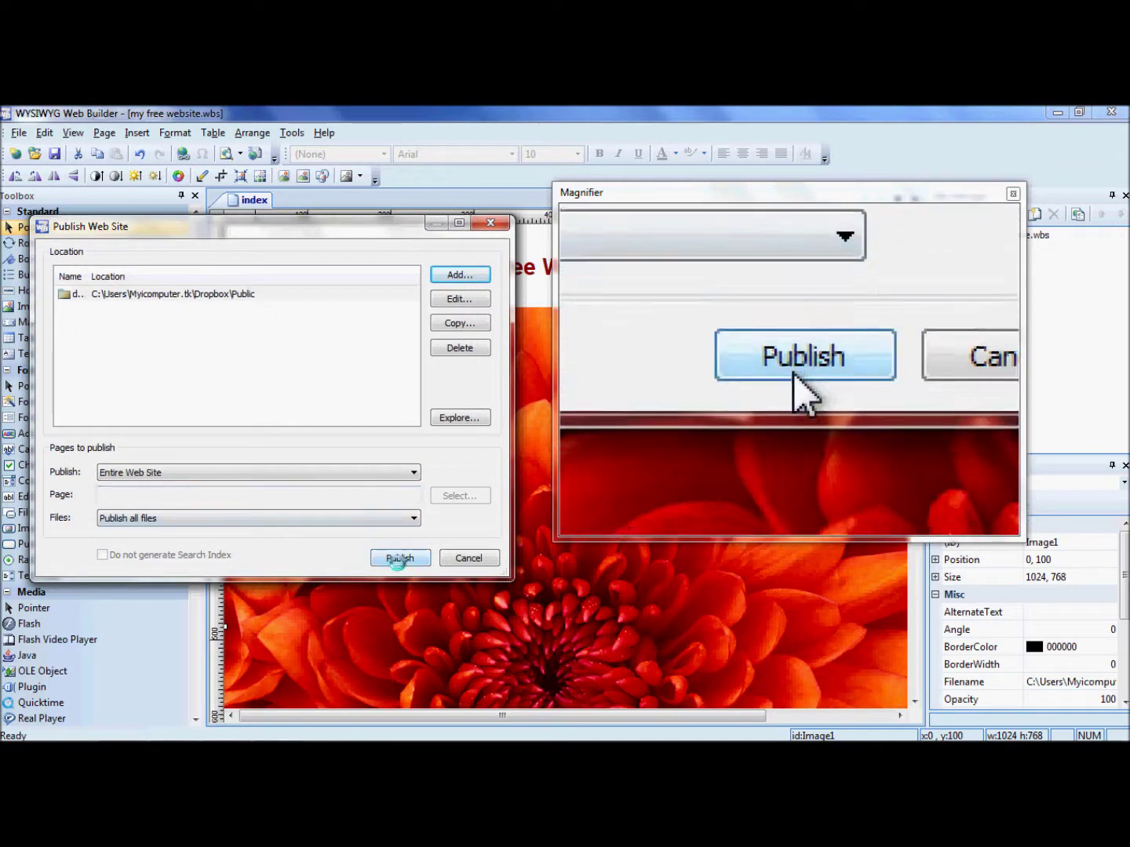
click(399, 560)
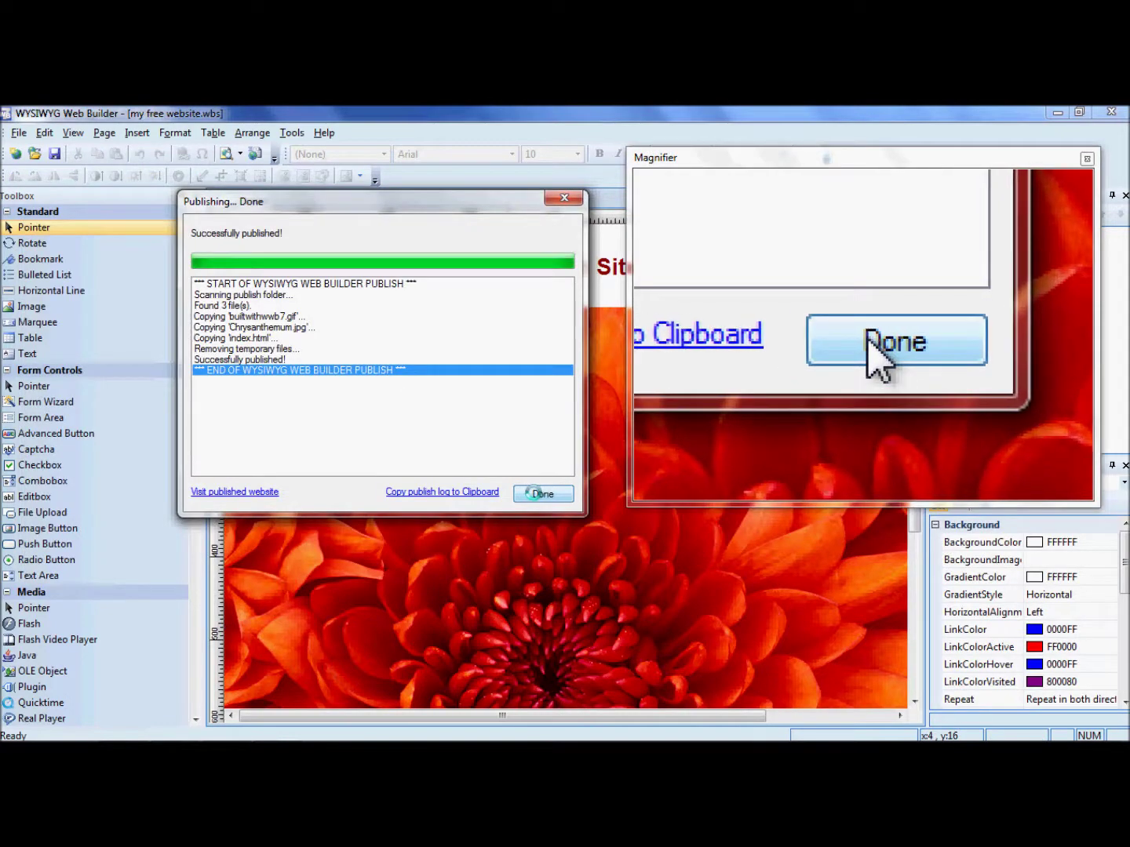
click(540, 493)
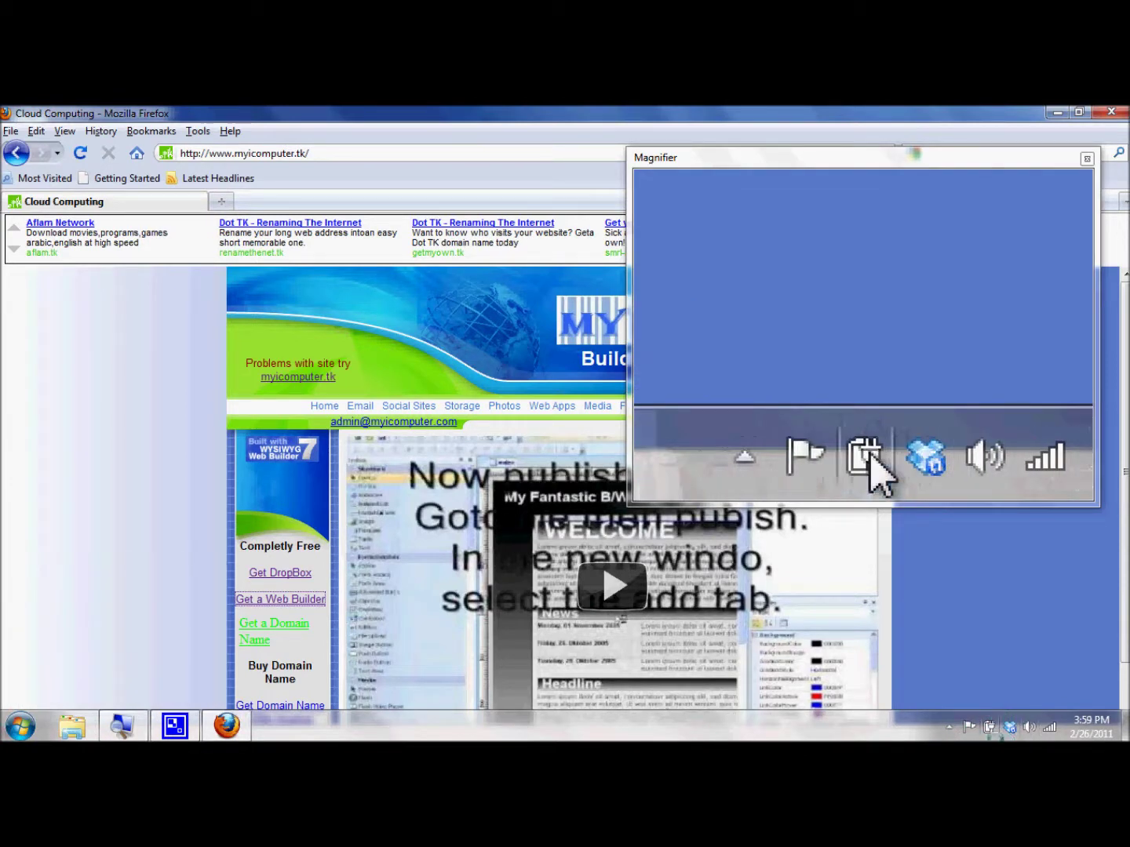
Bring the Firefox window showing the myicomputer.tk tutorial back to the front
mouse_move(1009, 729)
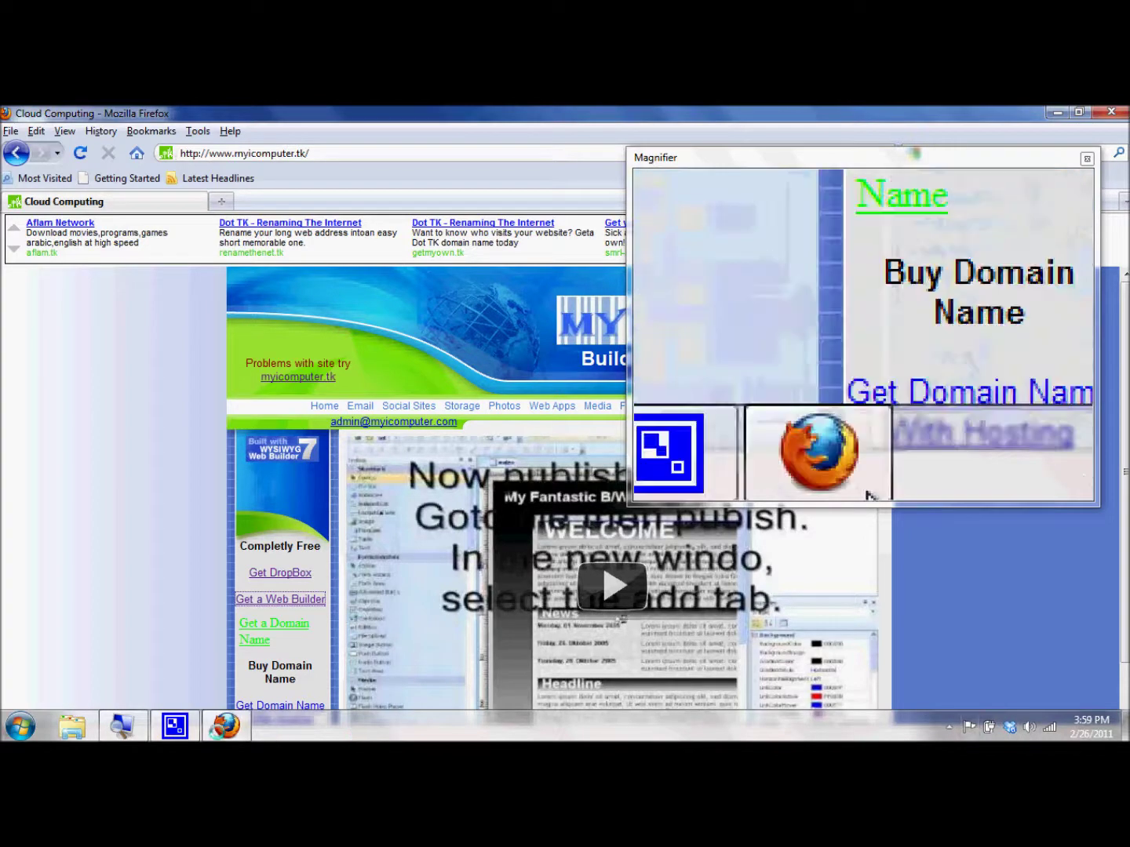
Copy the public Dropbox link of the index file in Dropbox\Public
click(73, 726)
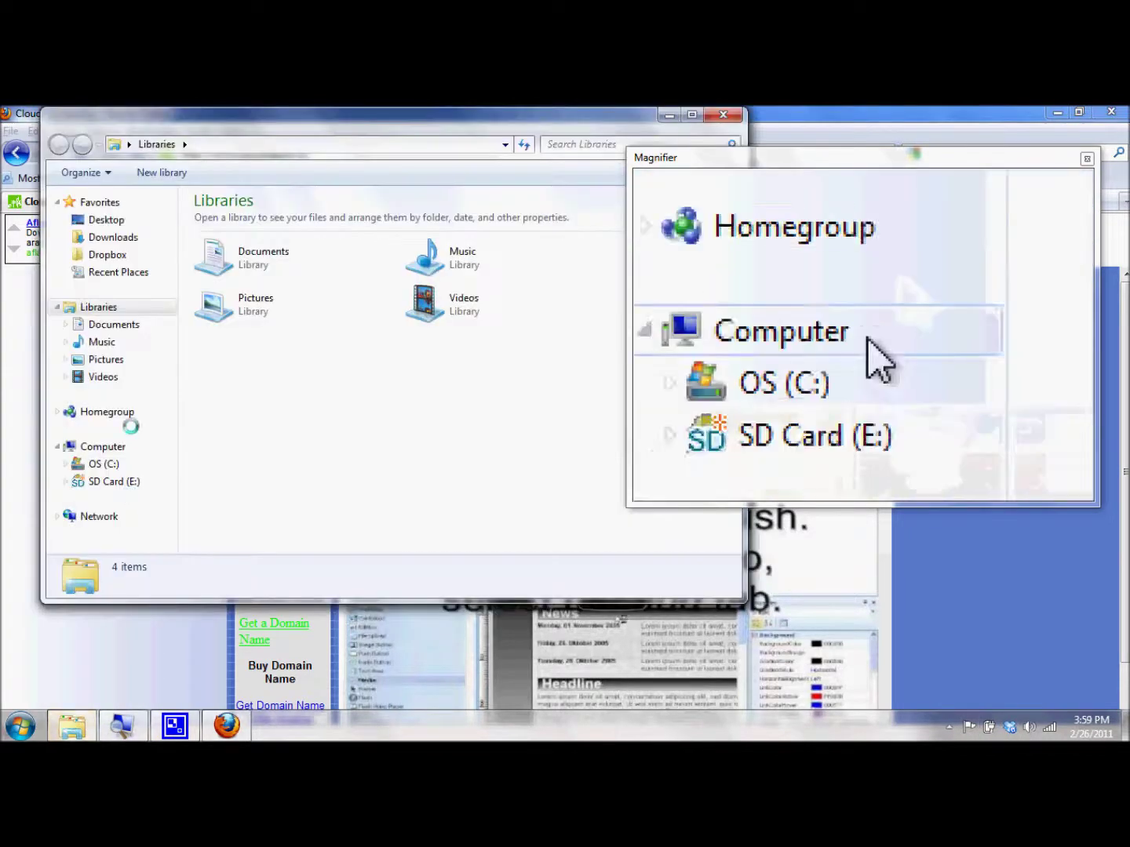
click(104, 252)
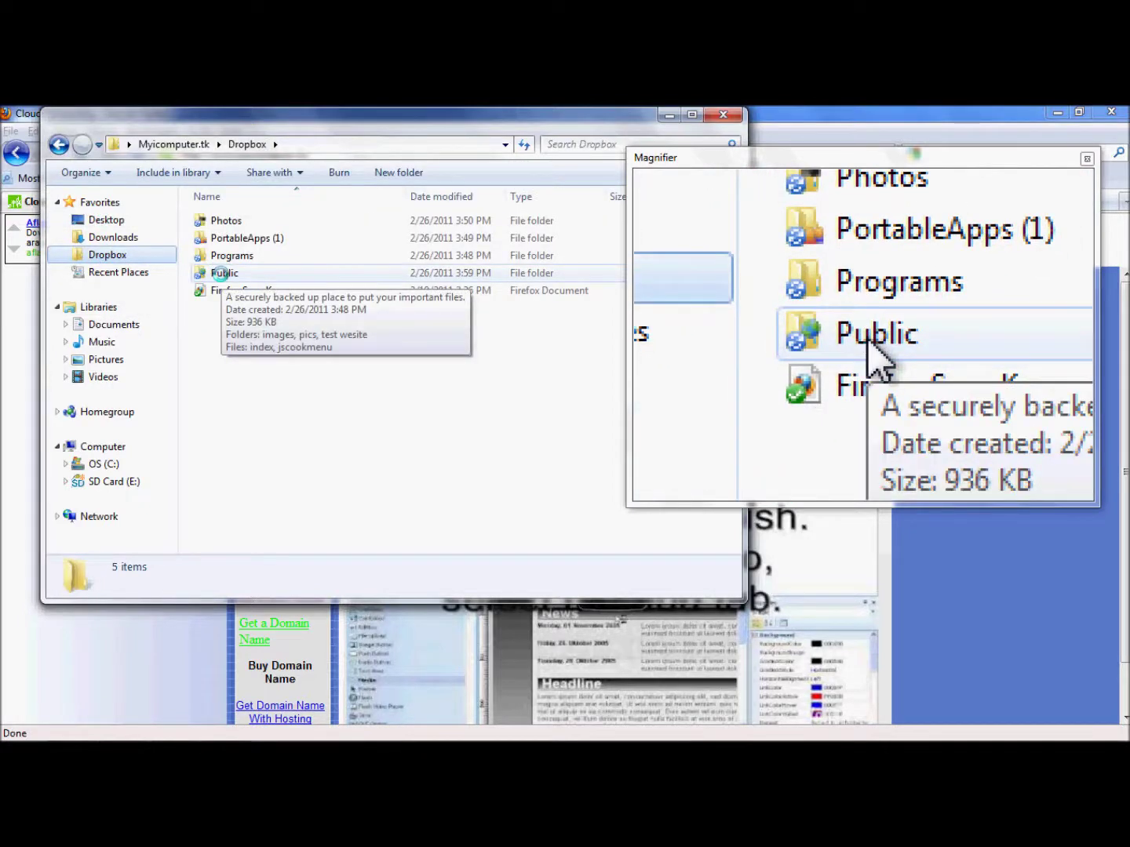
double_click(216, 272)
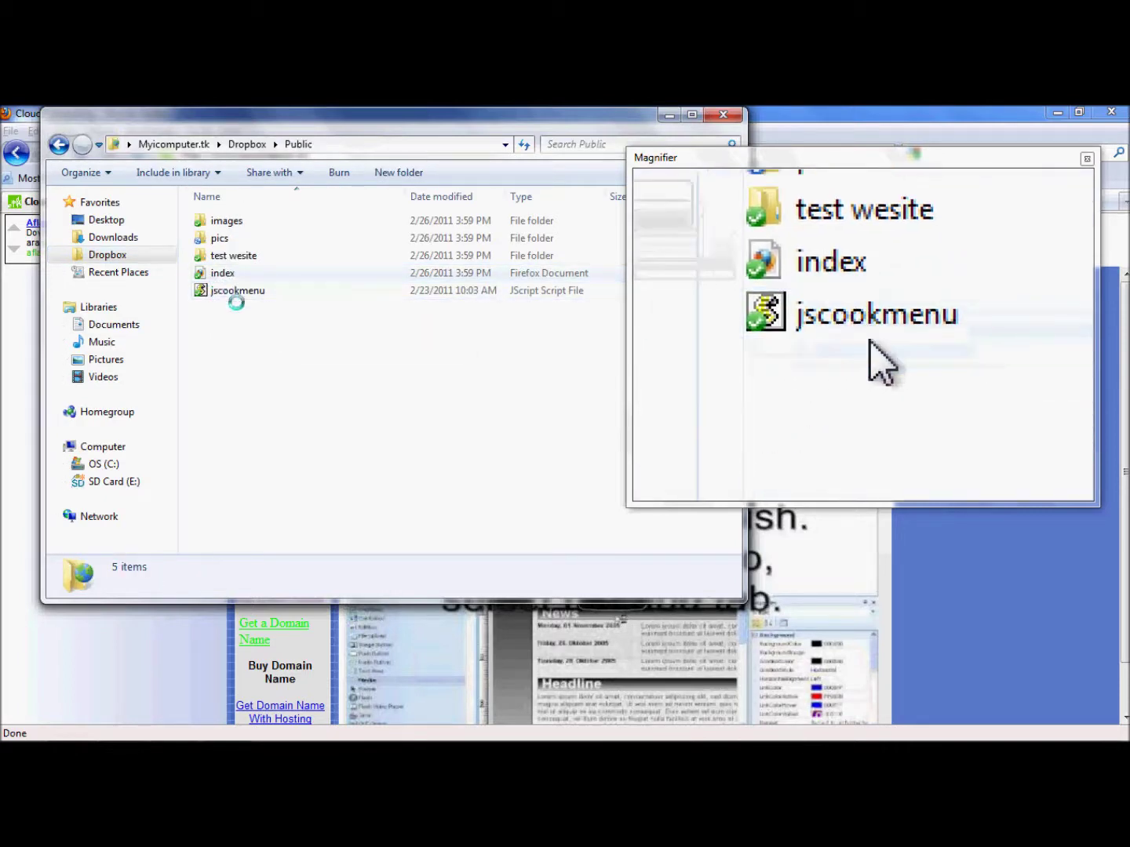
click(262, 275)
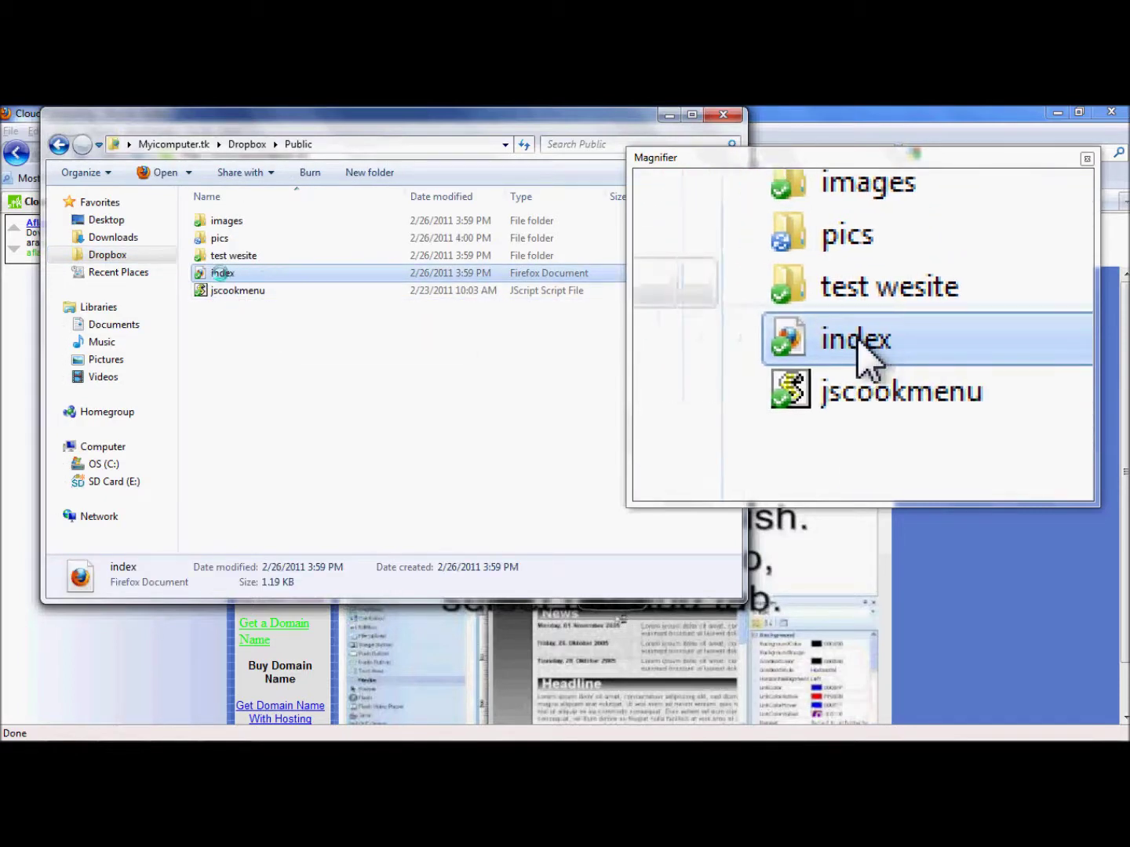
right_click(230, 274)
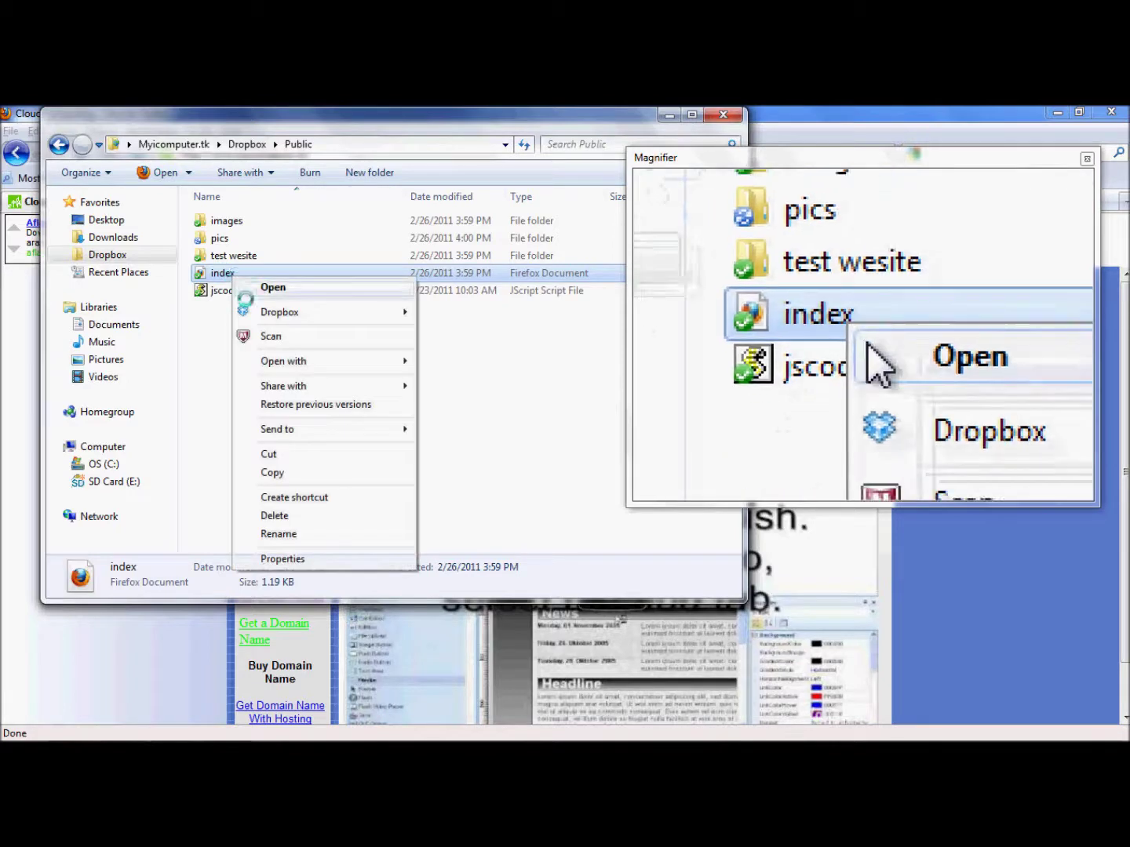
mouse_move(261, 312)
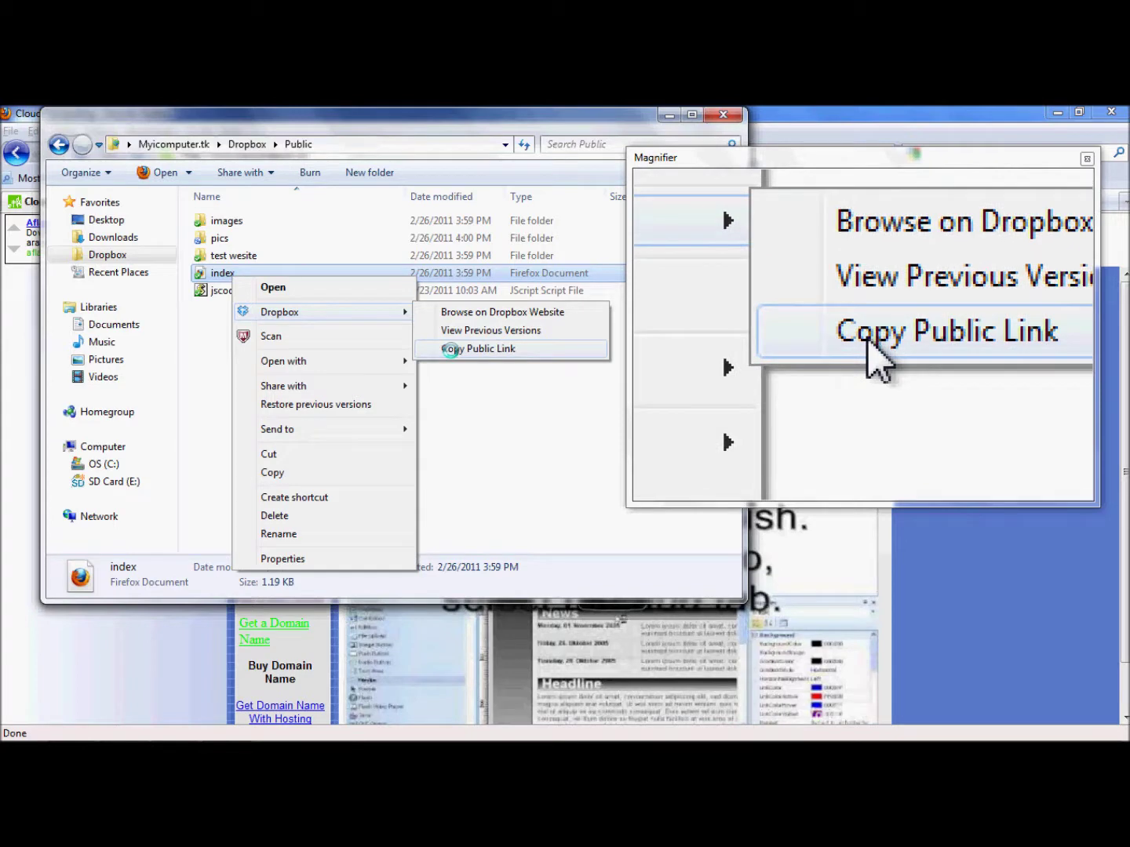
click(451, 350)
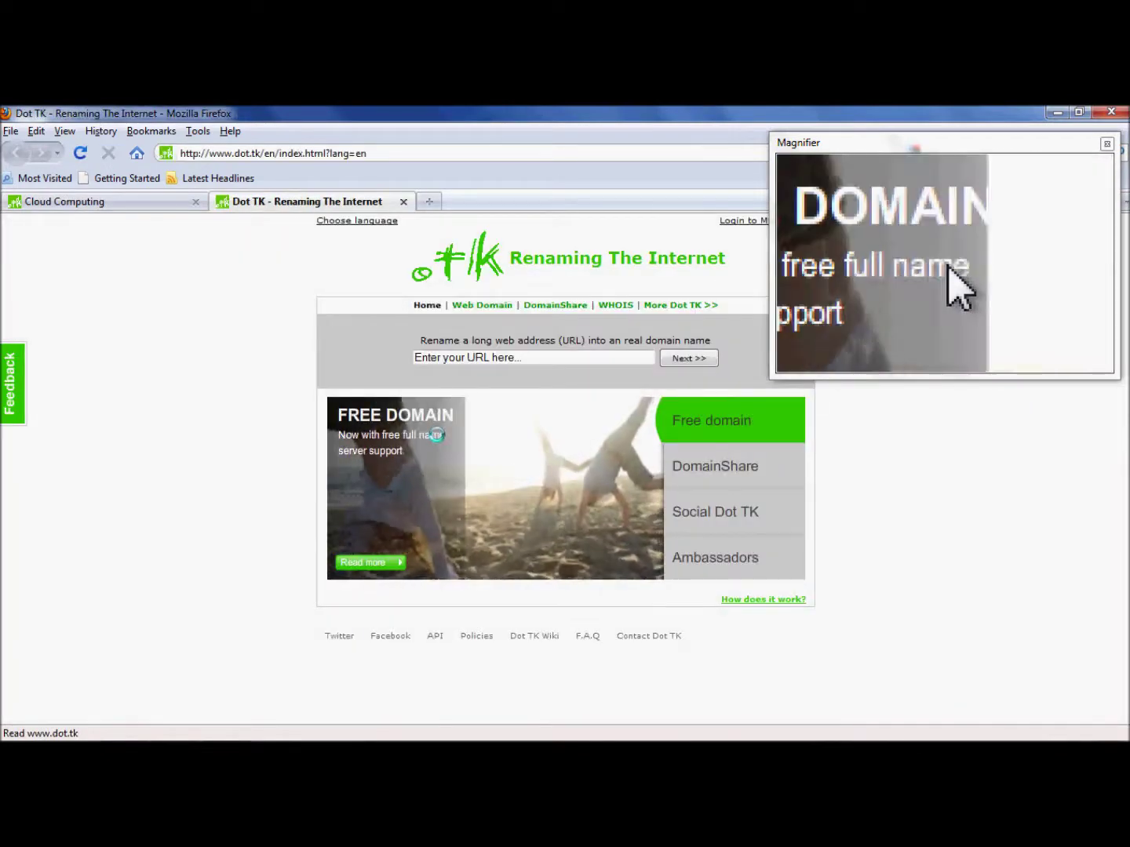
Paste the Dropbox link into Dot TK's 'Rename a long web address' box and submit it
click(509, 356)
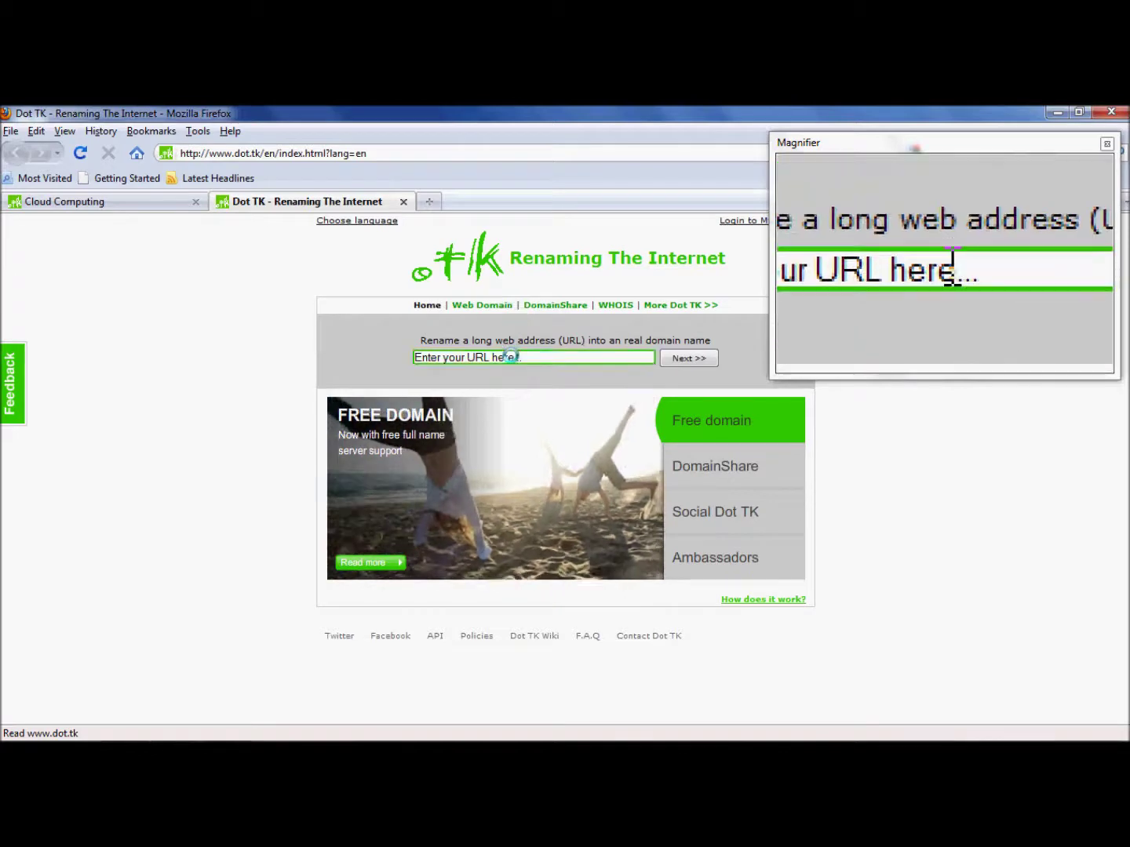
right_click(510, 357)
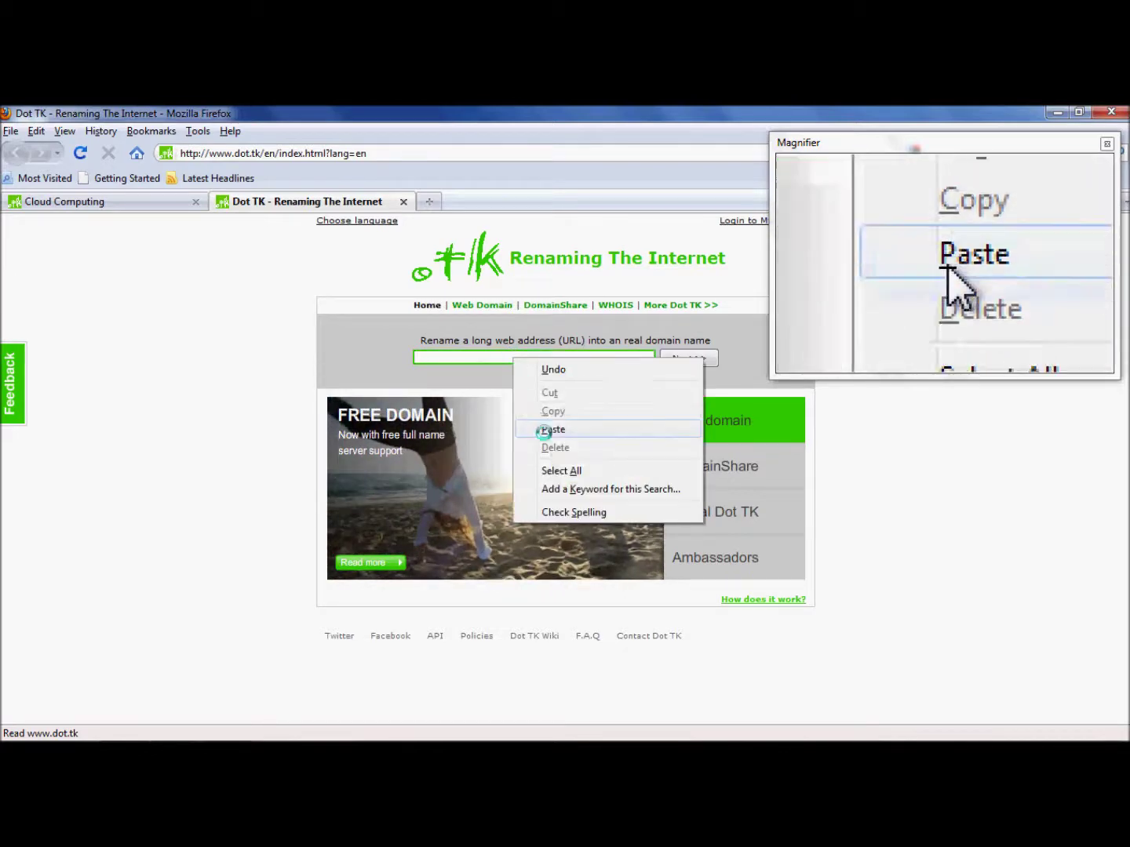
click(542, 429)
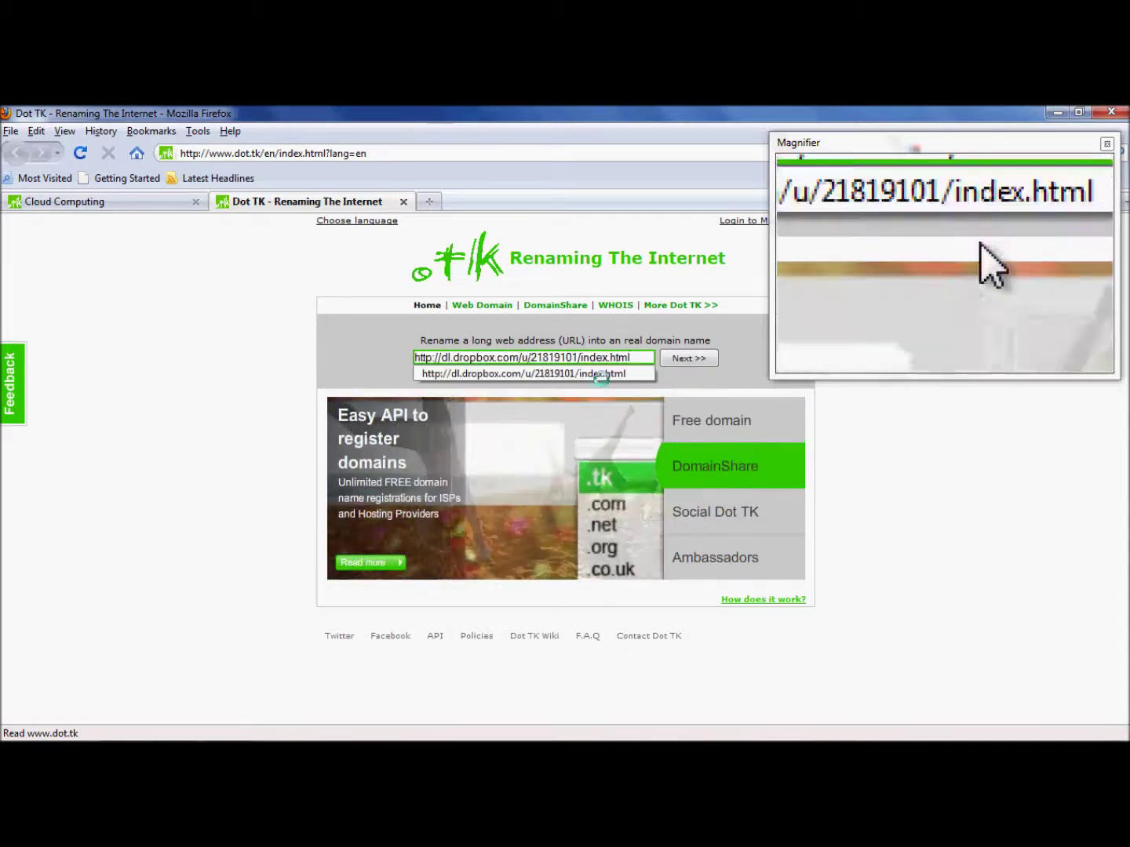
click(684, 358)
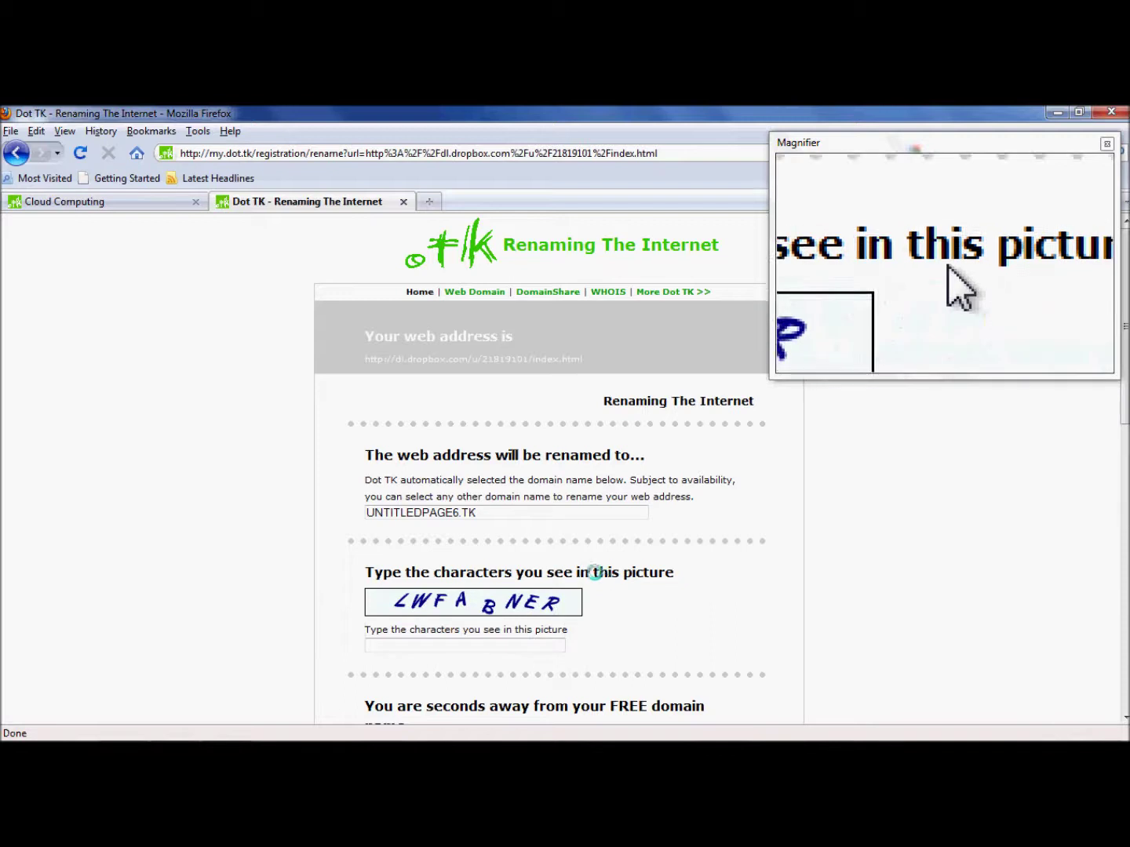
Replace the proposed UNTITLEDPAGE6 with 'myfreewebsite' and fill in the picture-code check
click(457, 514)
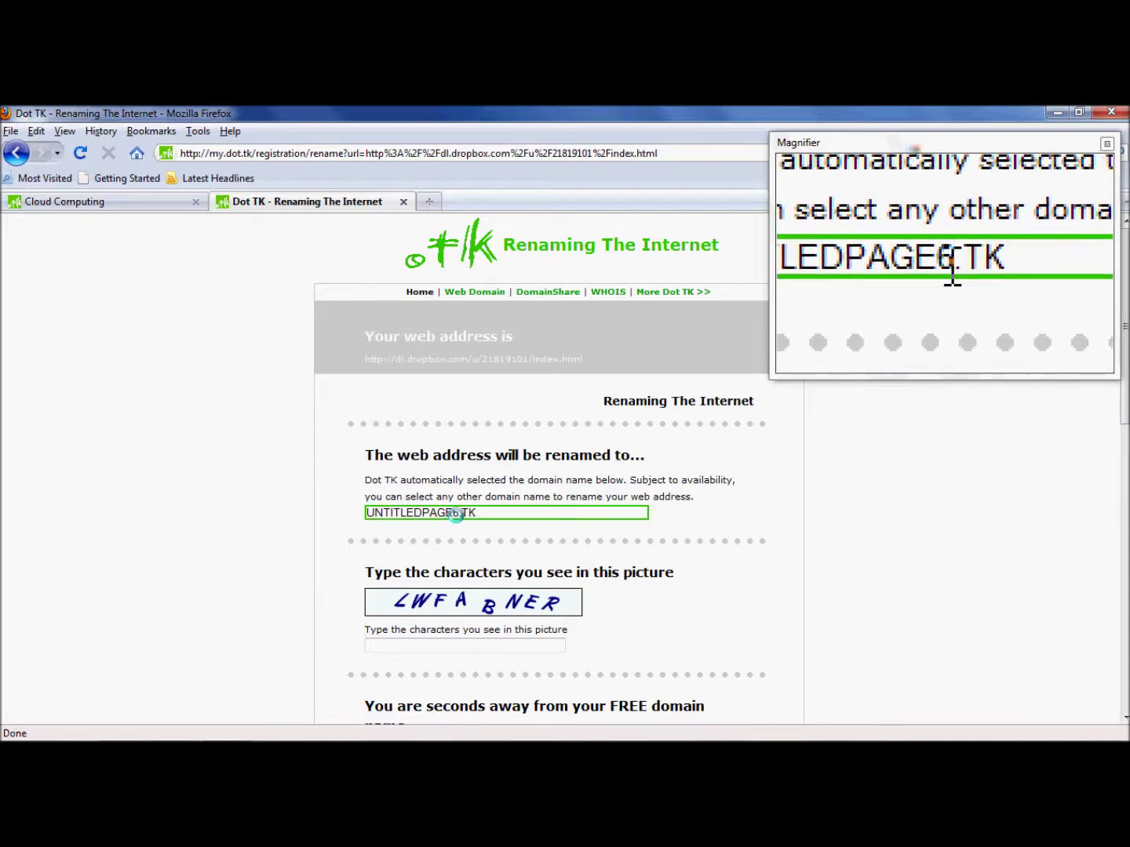
drag(460, 514, 363, 511)
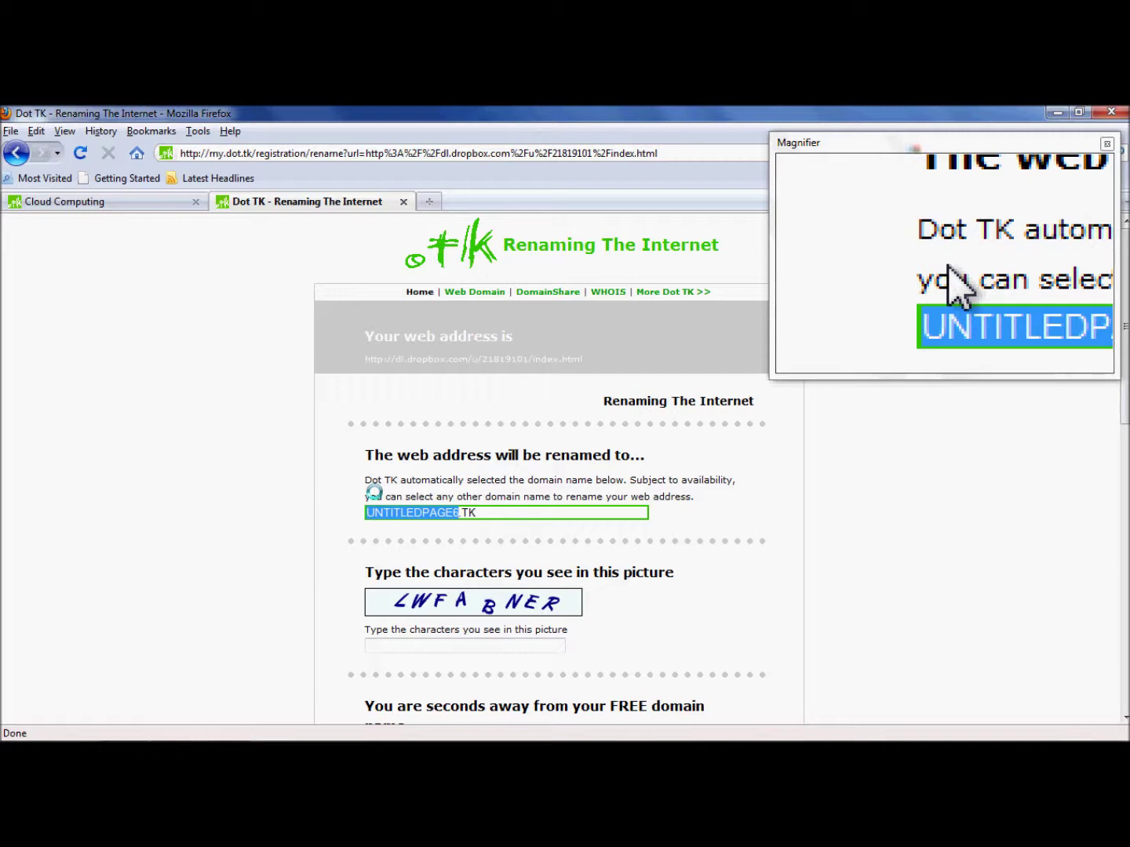
text(myfreewebsite)
scroll(520, 494, down, 2)
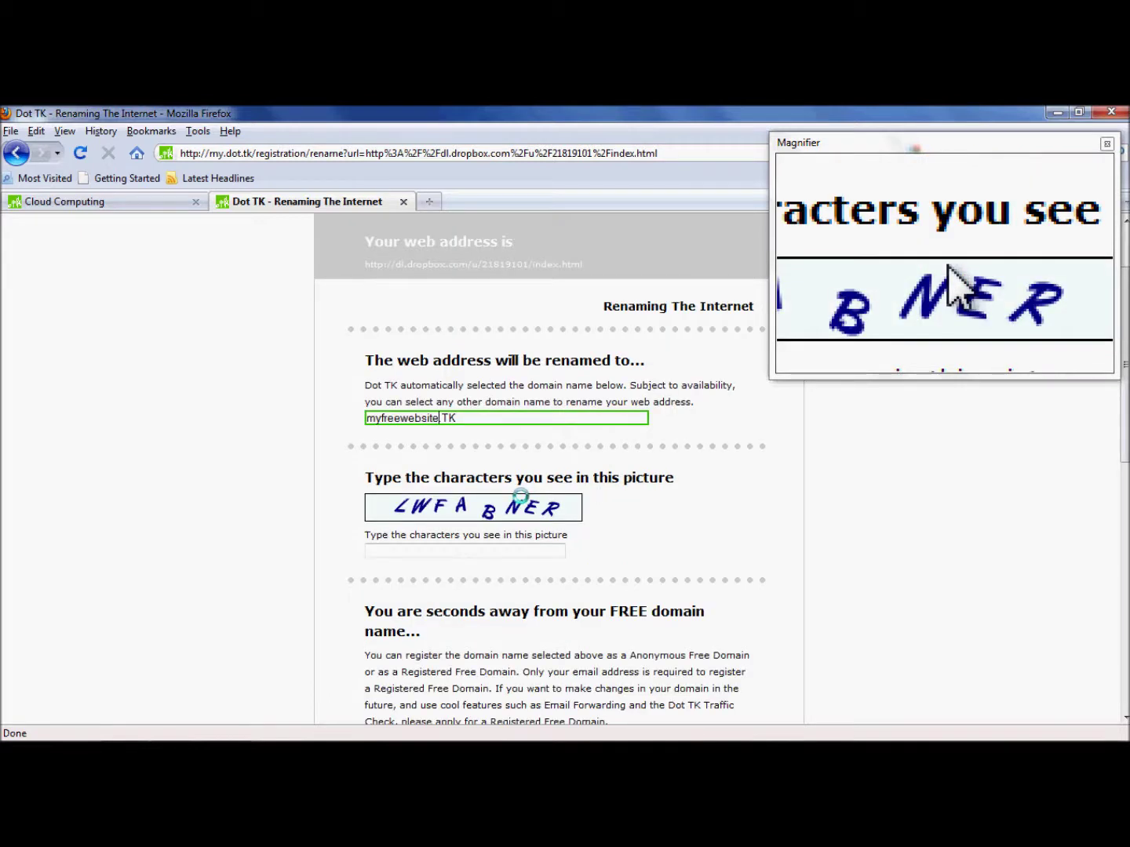
click(434, 549)
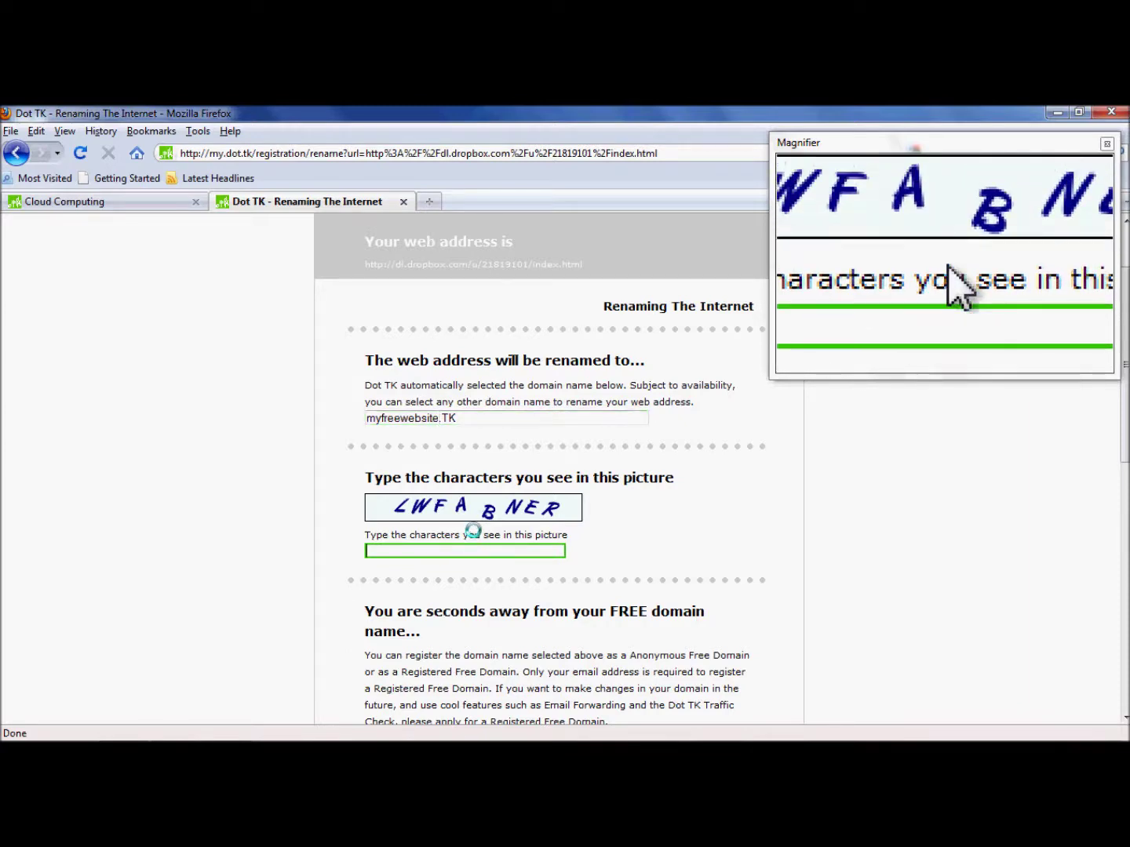
scroll(522, 518, down, 10)
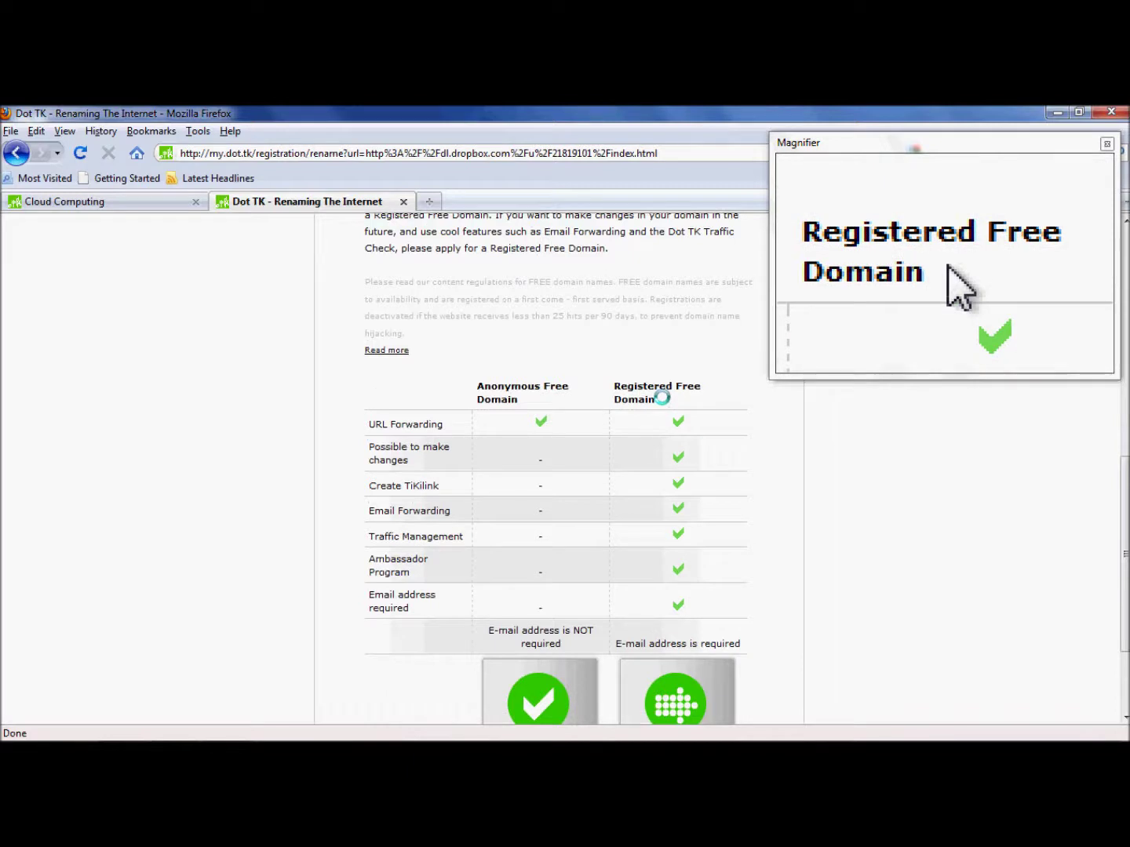
scroll(671, 620, down, 3)
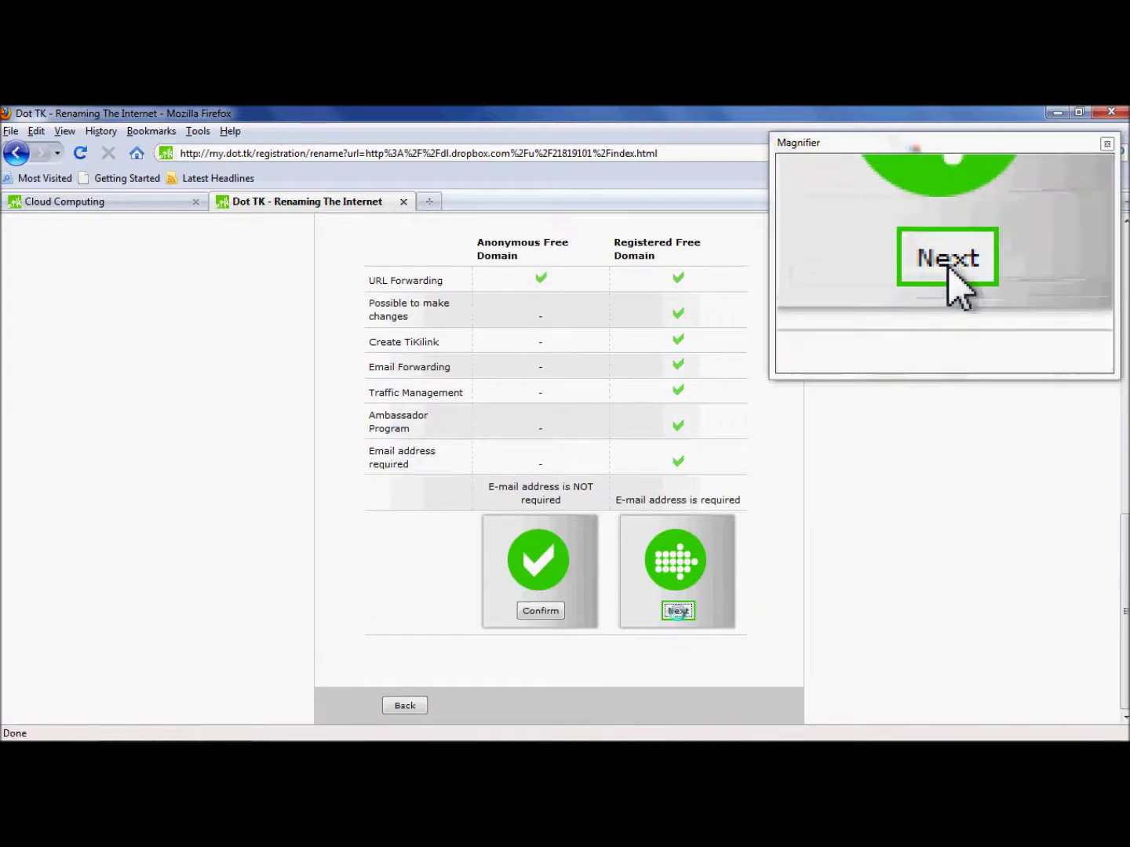
Continue with MYFREEWEBSITE.TK as a free domain to registration step 1 of 2
click(677, 611)
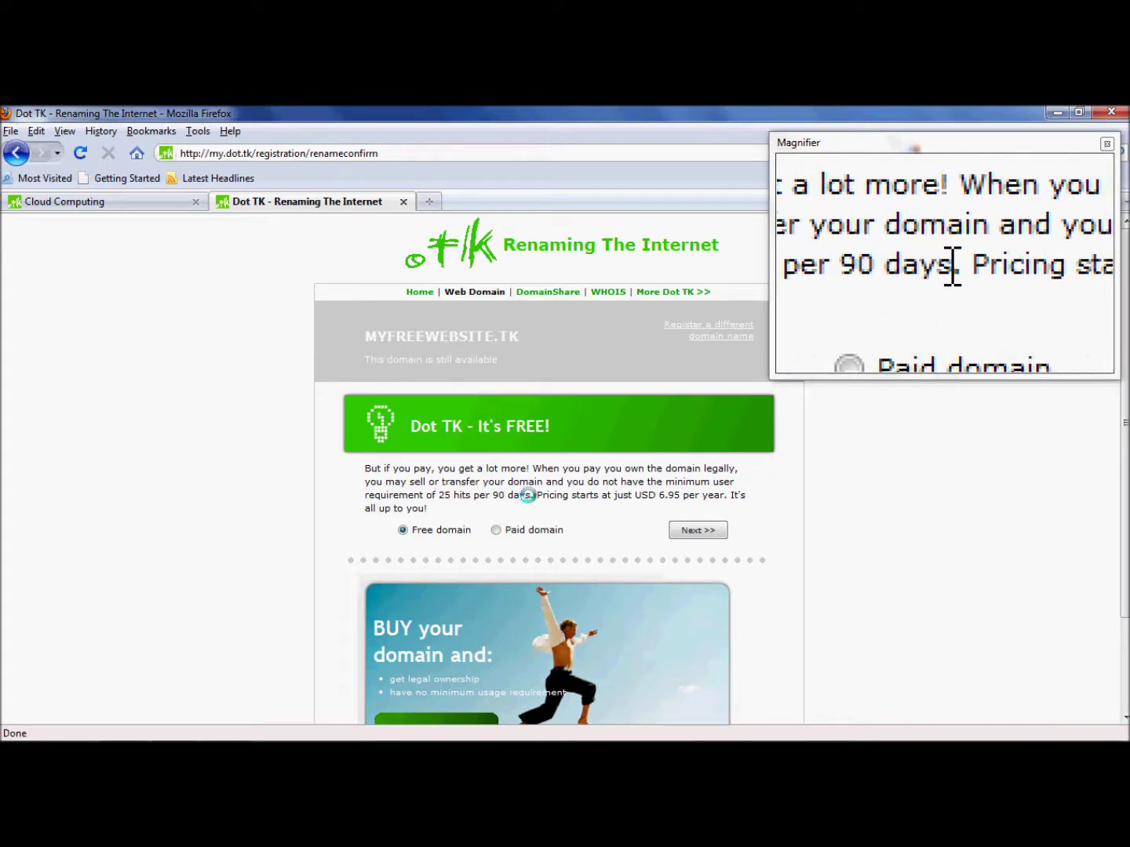
click(495, 530)
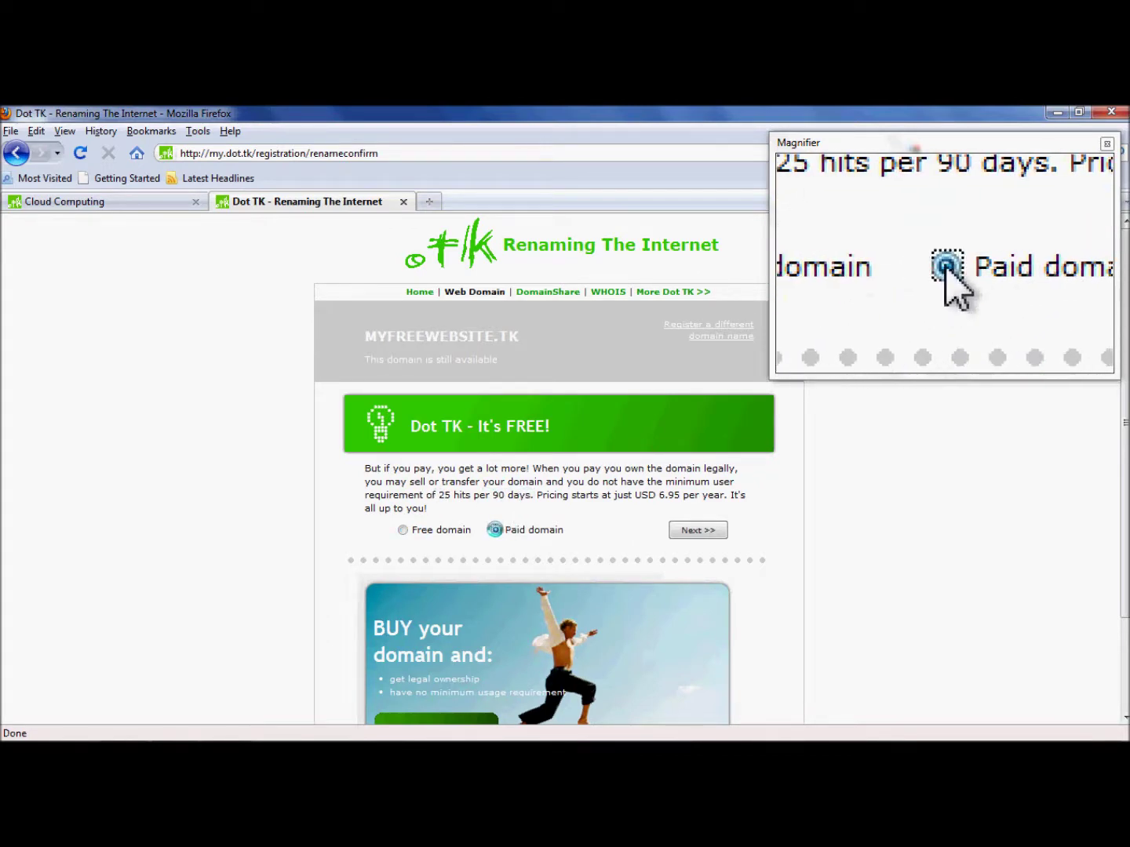
click(402, 530)
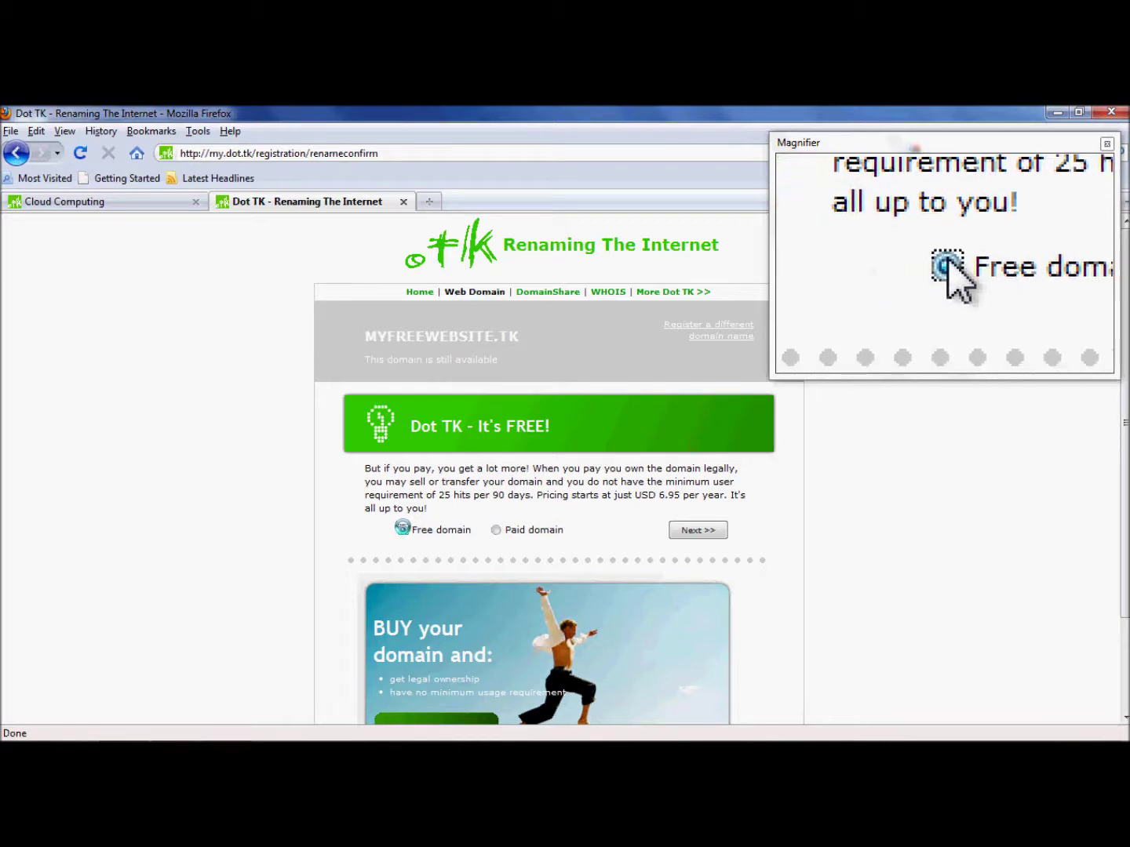
click(697, 529)
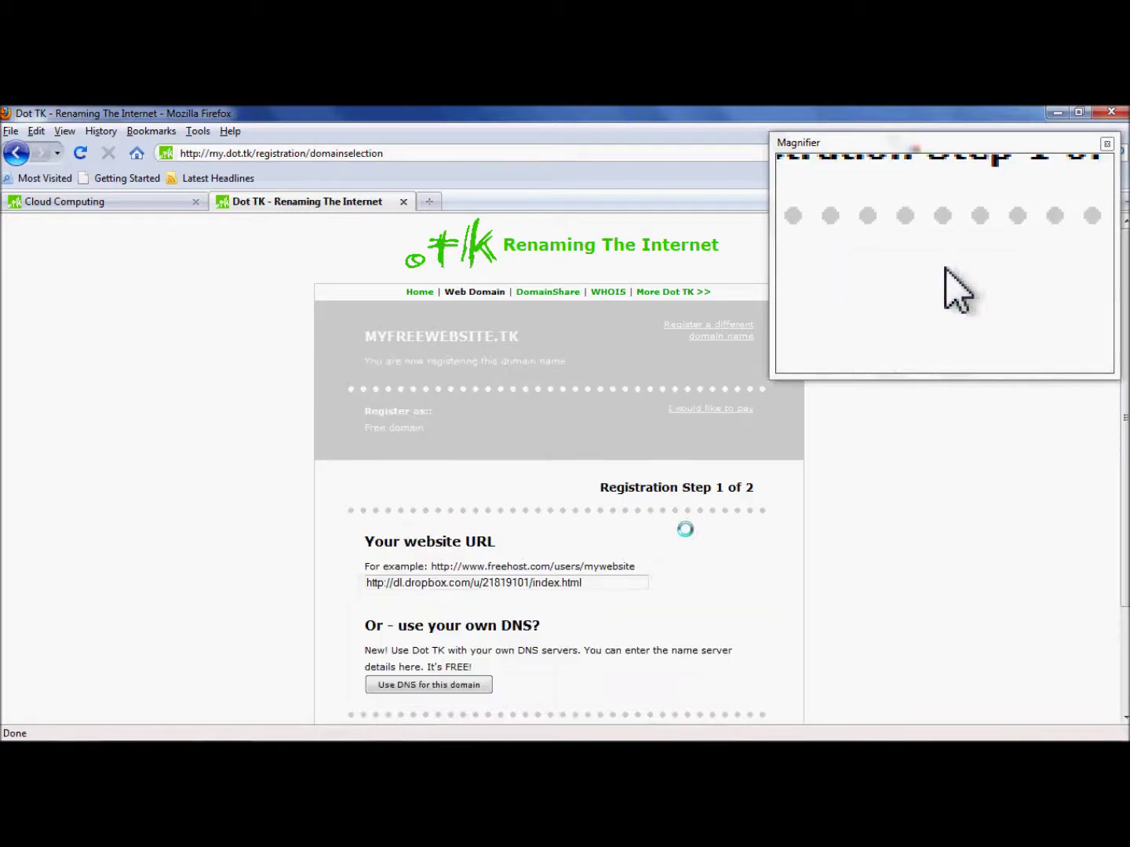
Register MYFREEWEBSITE.TK to the existing account using its e-mail and password
scroll(684, 530, down, 3)
scroll(684, 529, up, 2)
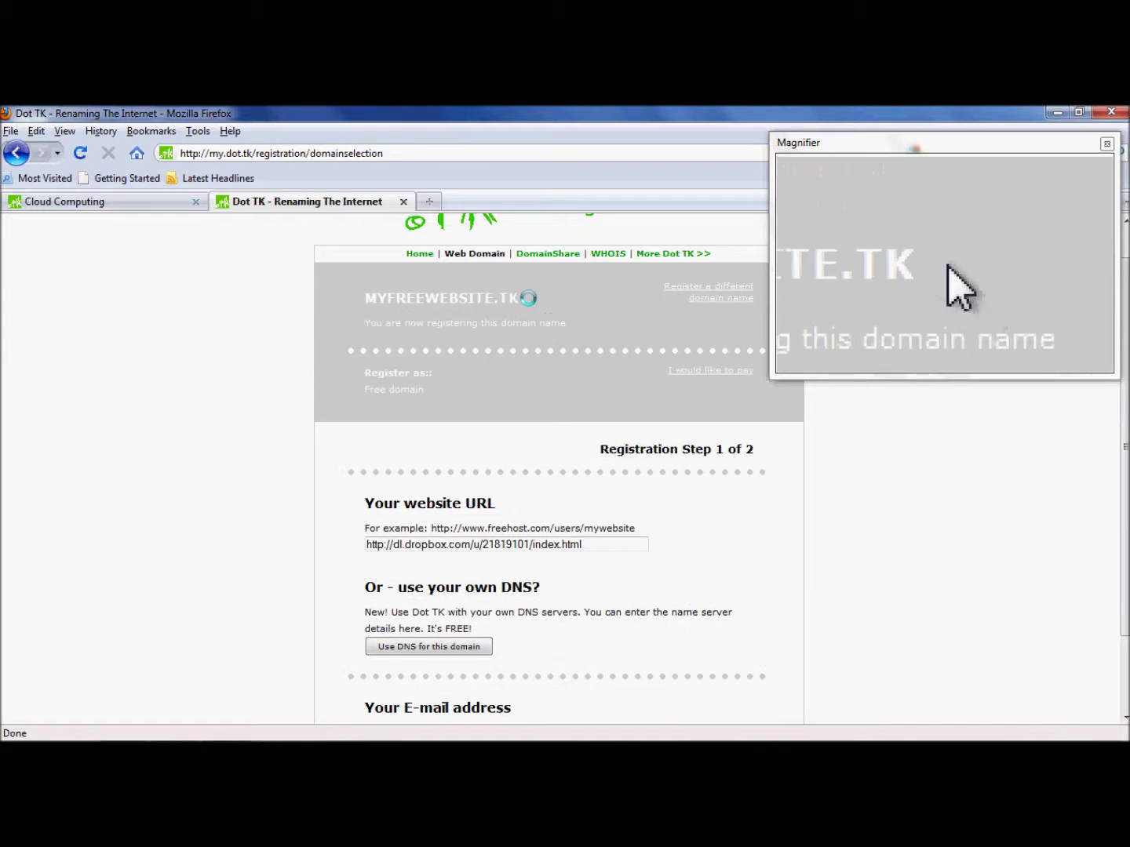
drag(527, 298, 364, 298)
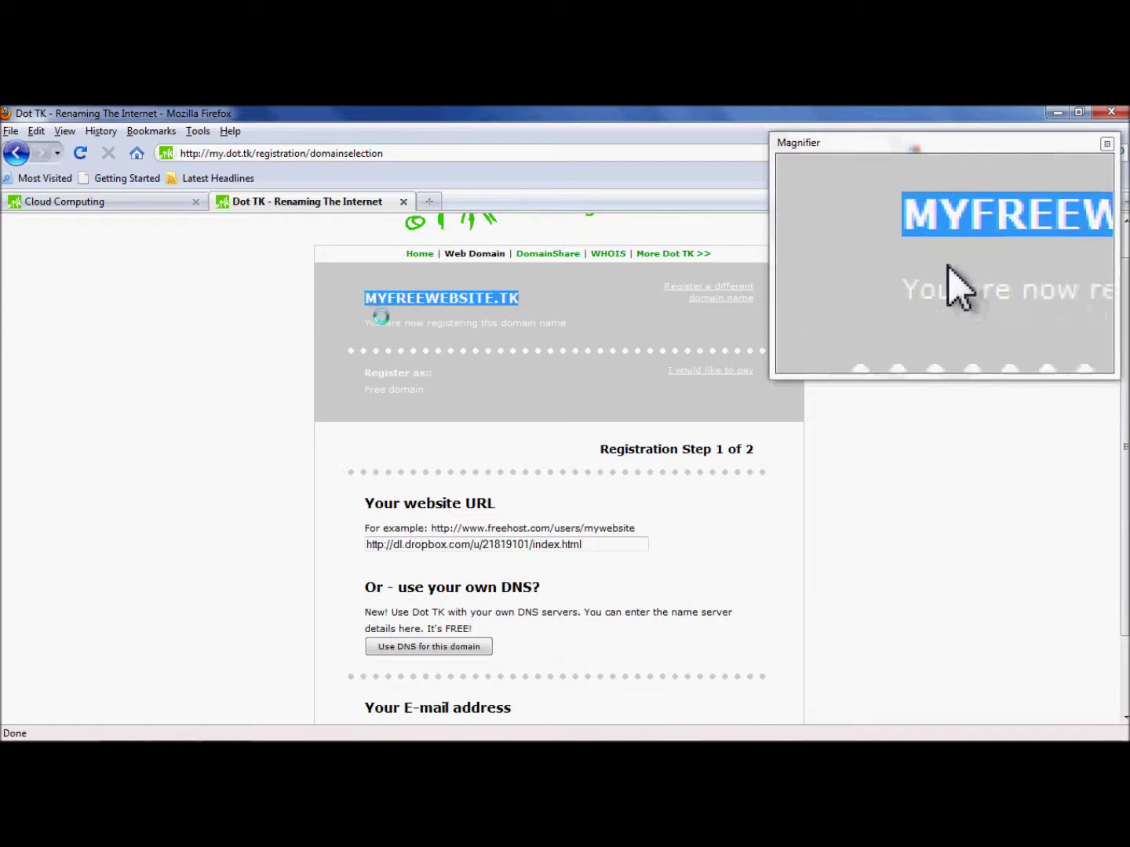
click(449, 426)
scroll(529, 479, down, 2)
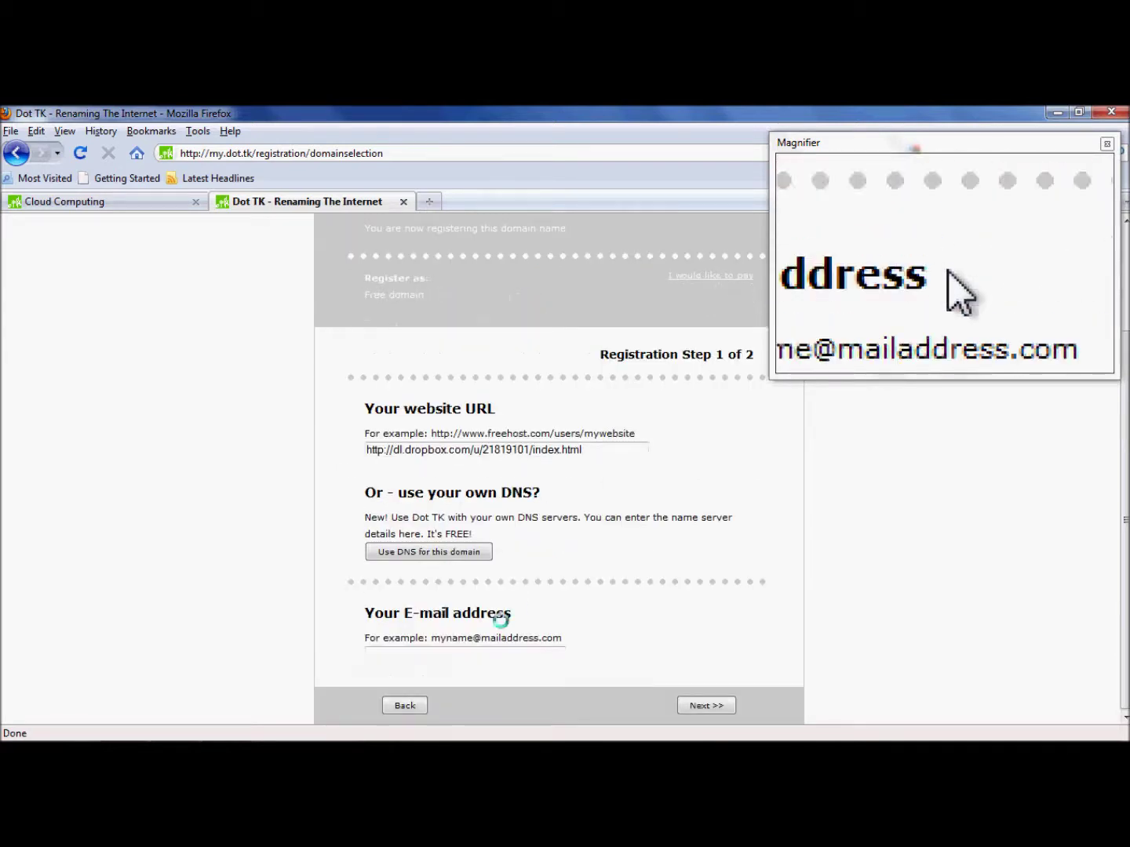
click(469, 653)
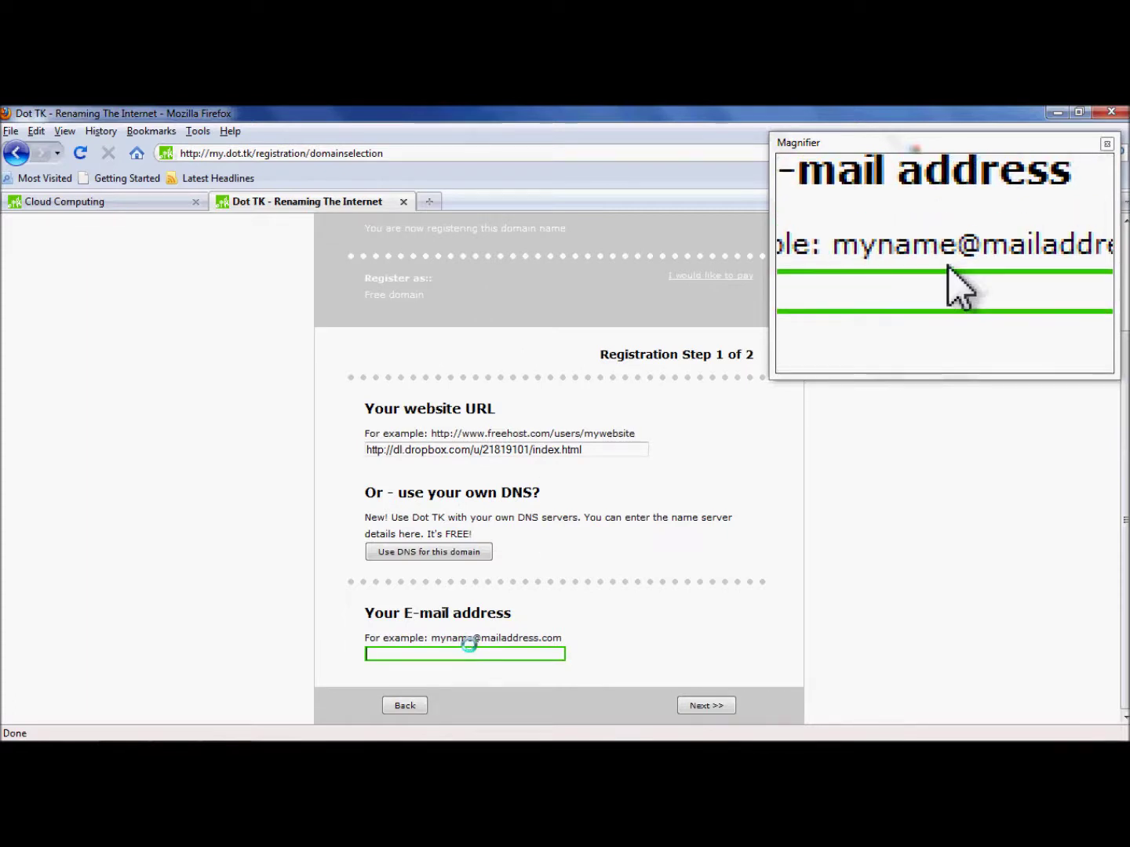
key(ctrl+v)
click(701, 704)
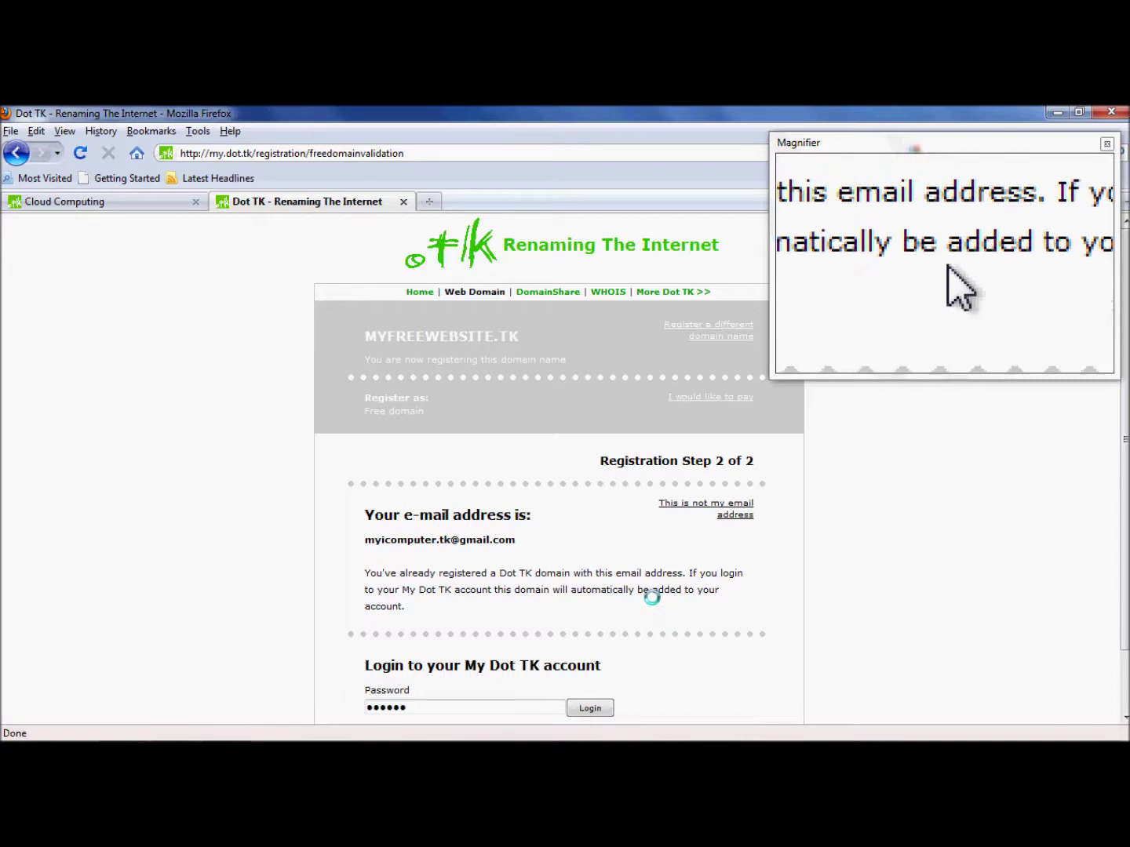
scroll(650, 597, down, 2)
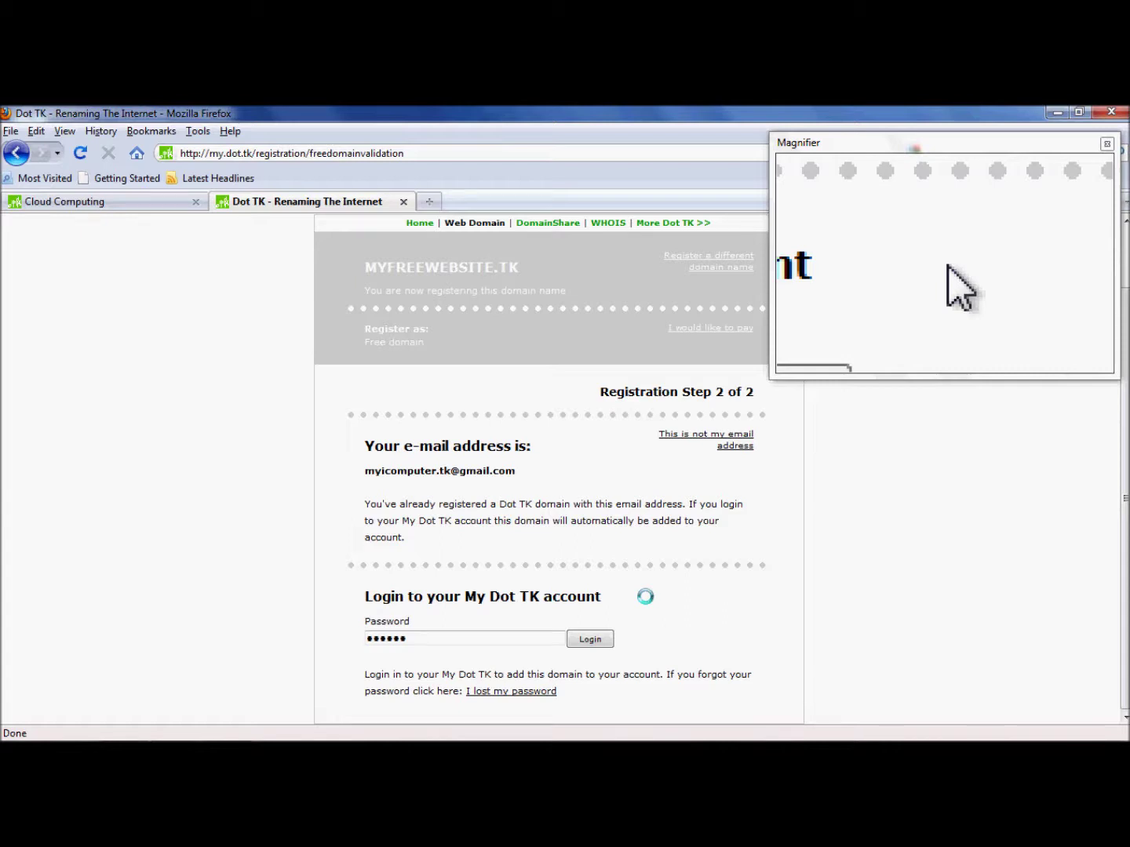
click(576, 639)
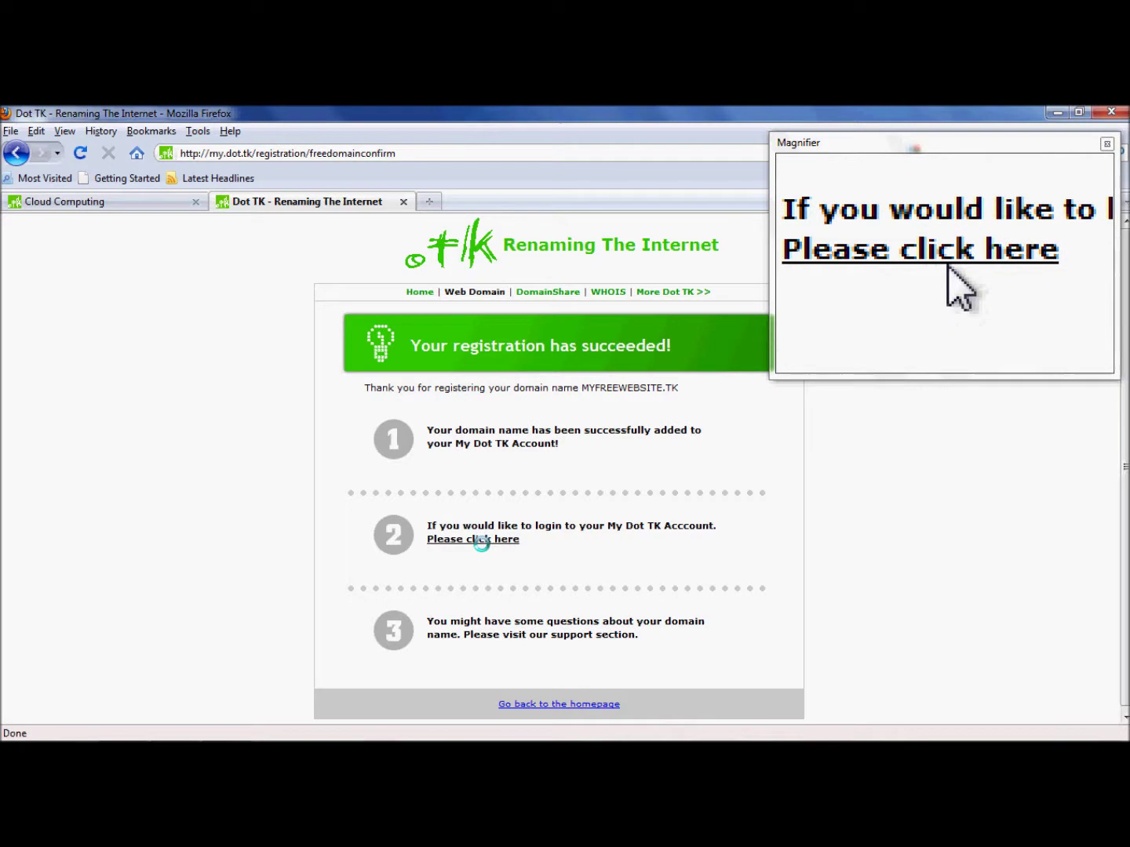
Log in to My Dot TK and list registered domains, highlighting MYFREEWEBSITE.TK
click(471, 534)
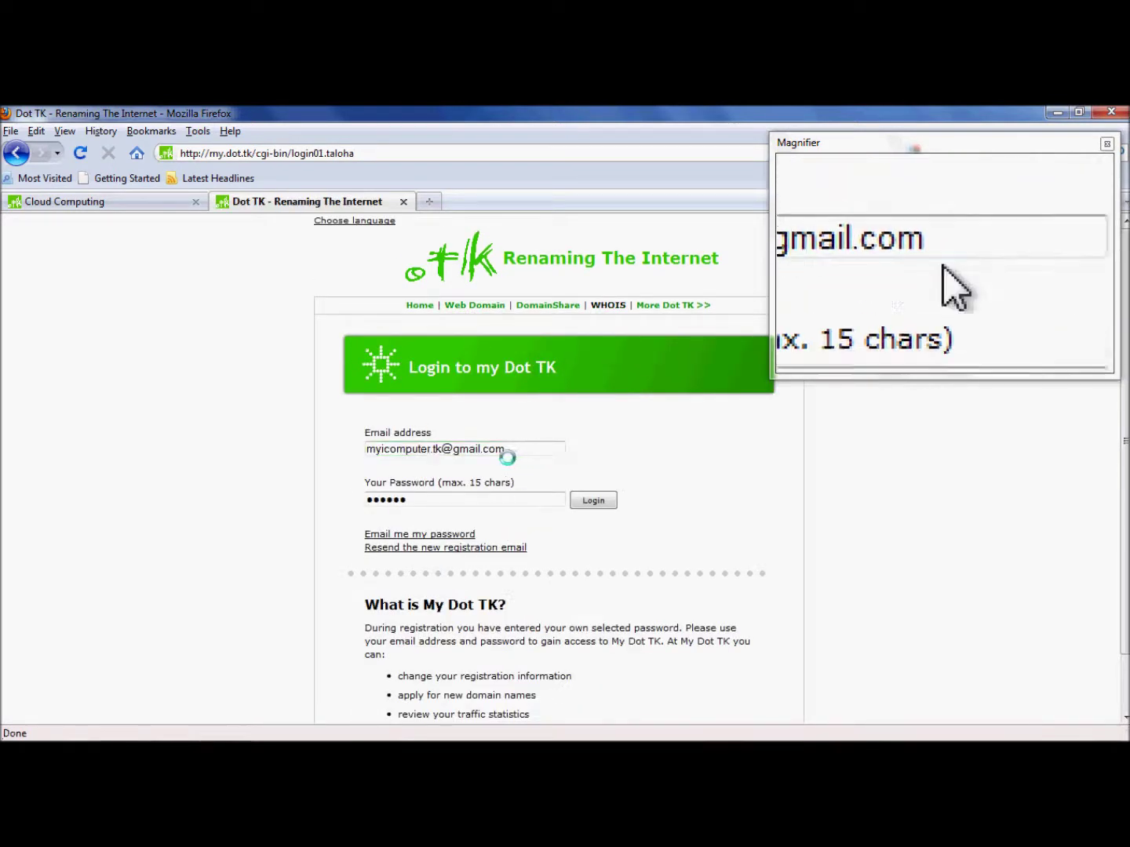
click(595, 499)
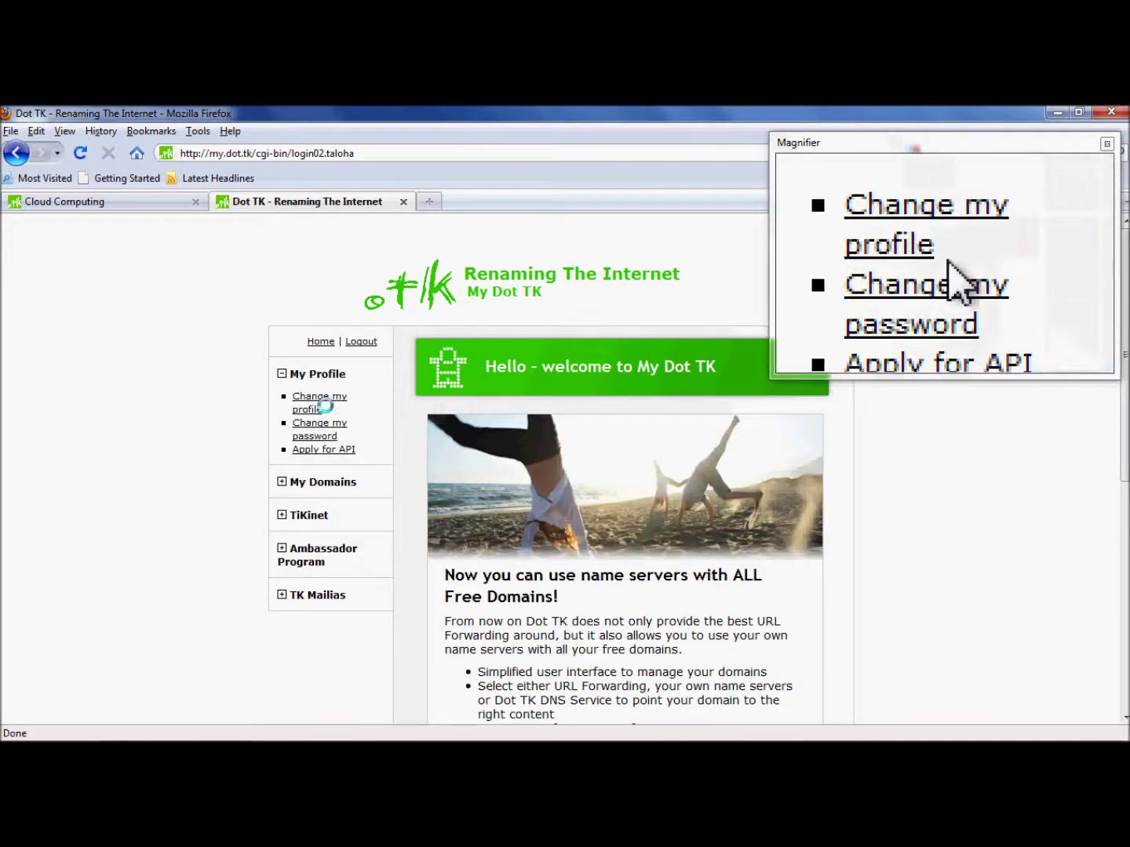
click(325, 481)
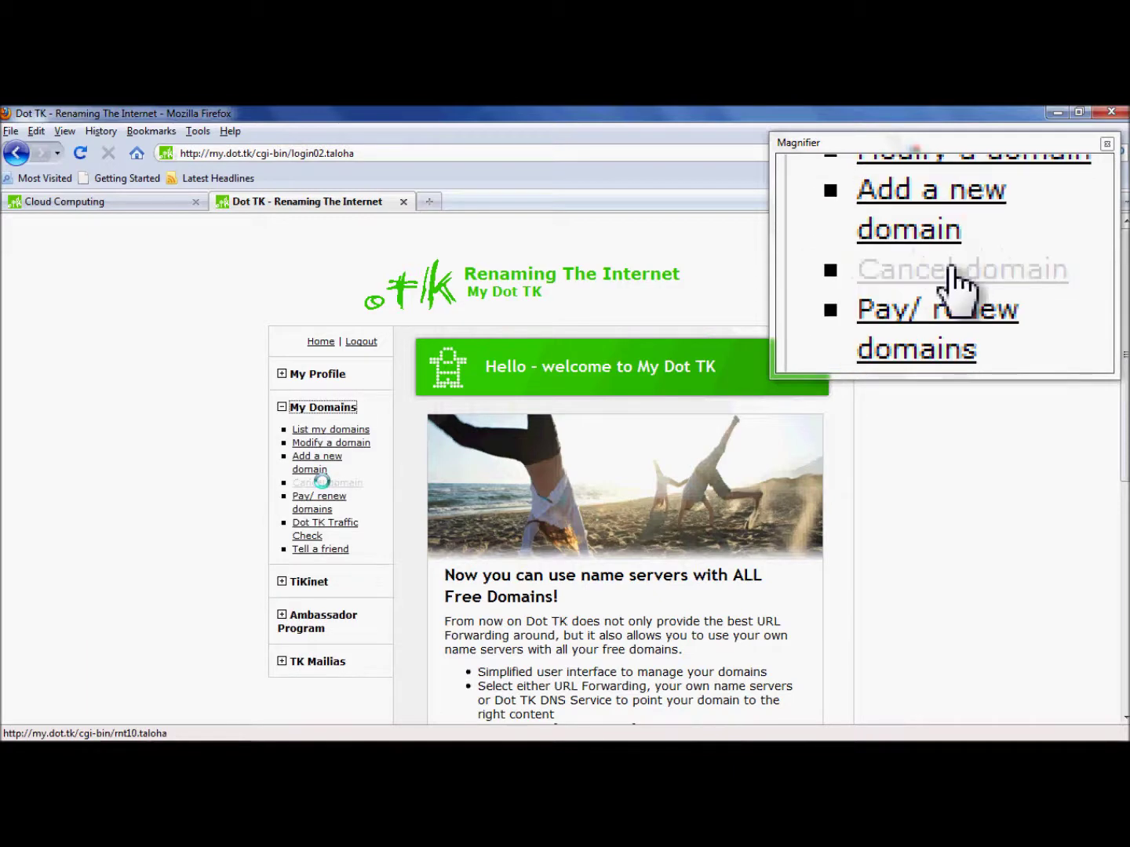
click(338, 428)
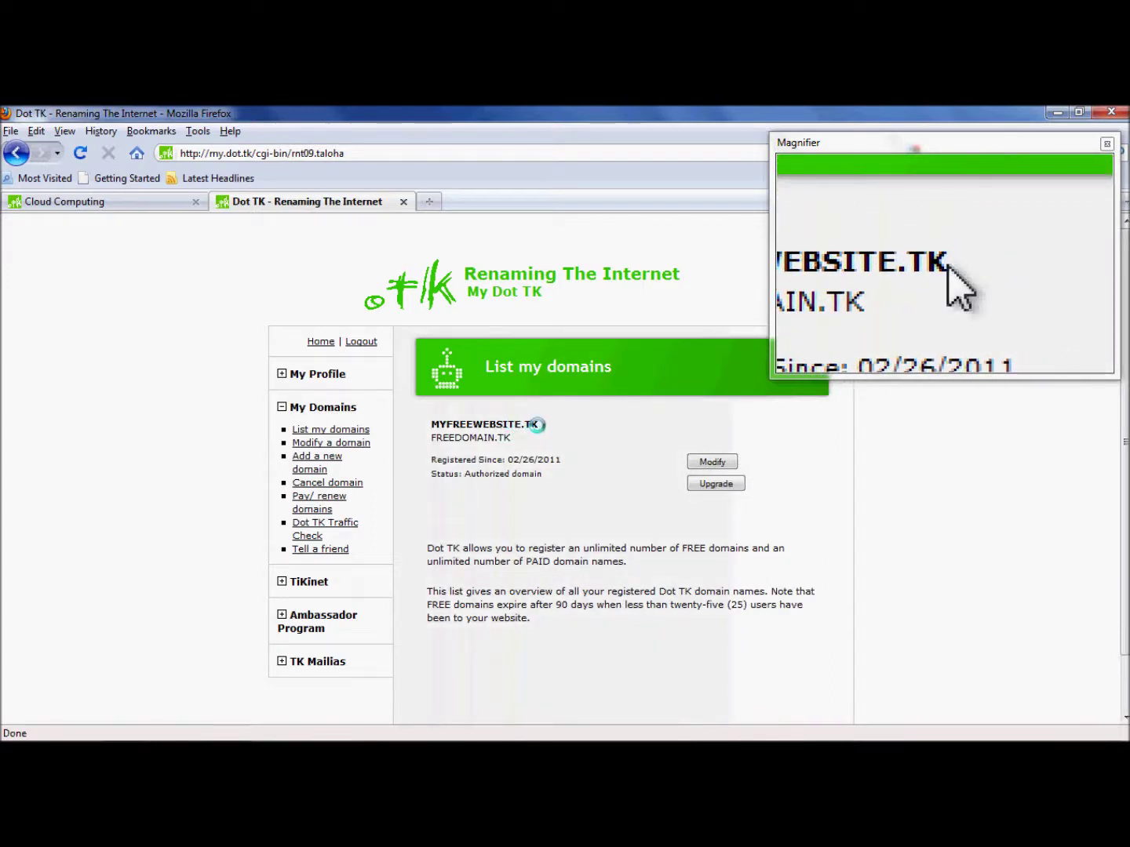
drag(534, 424, 430, 426)
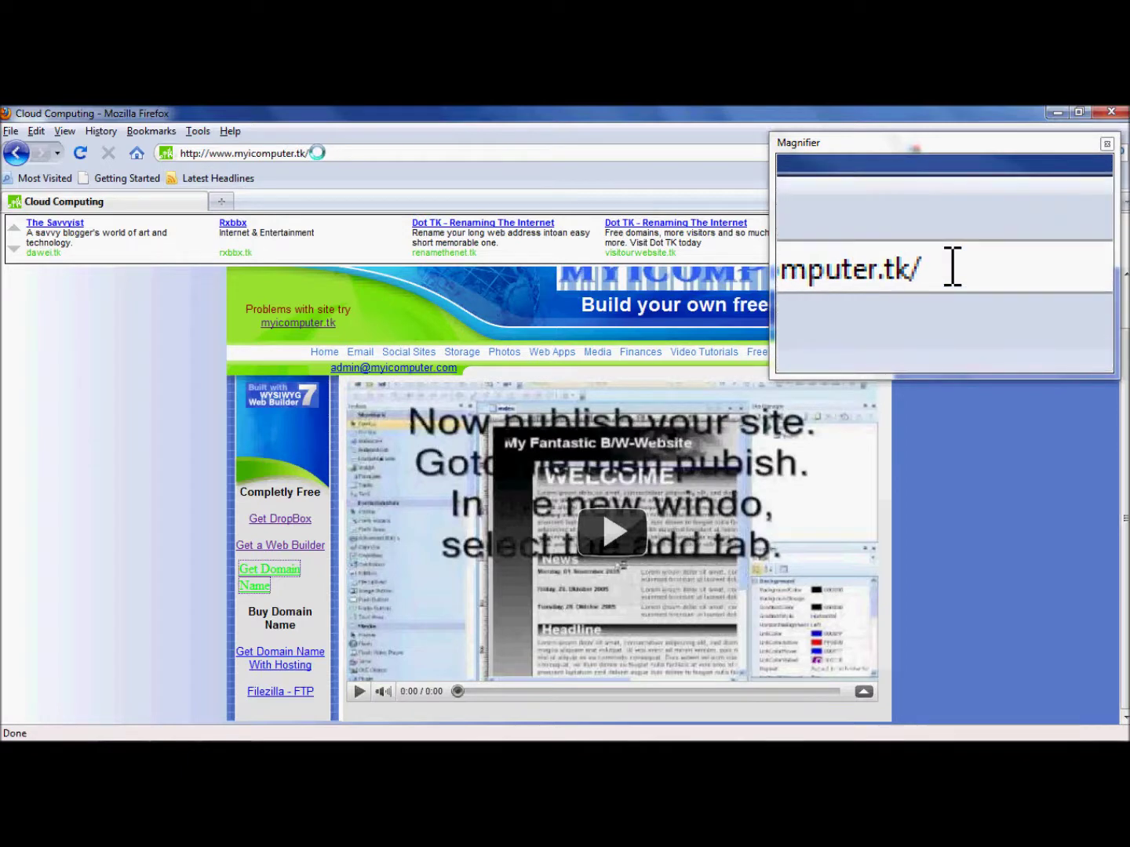
drag(315, 153, 234, 154)
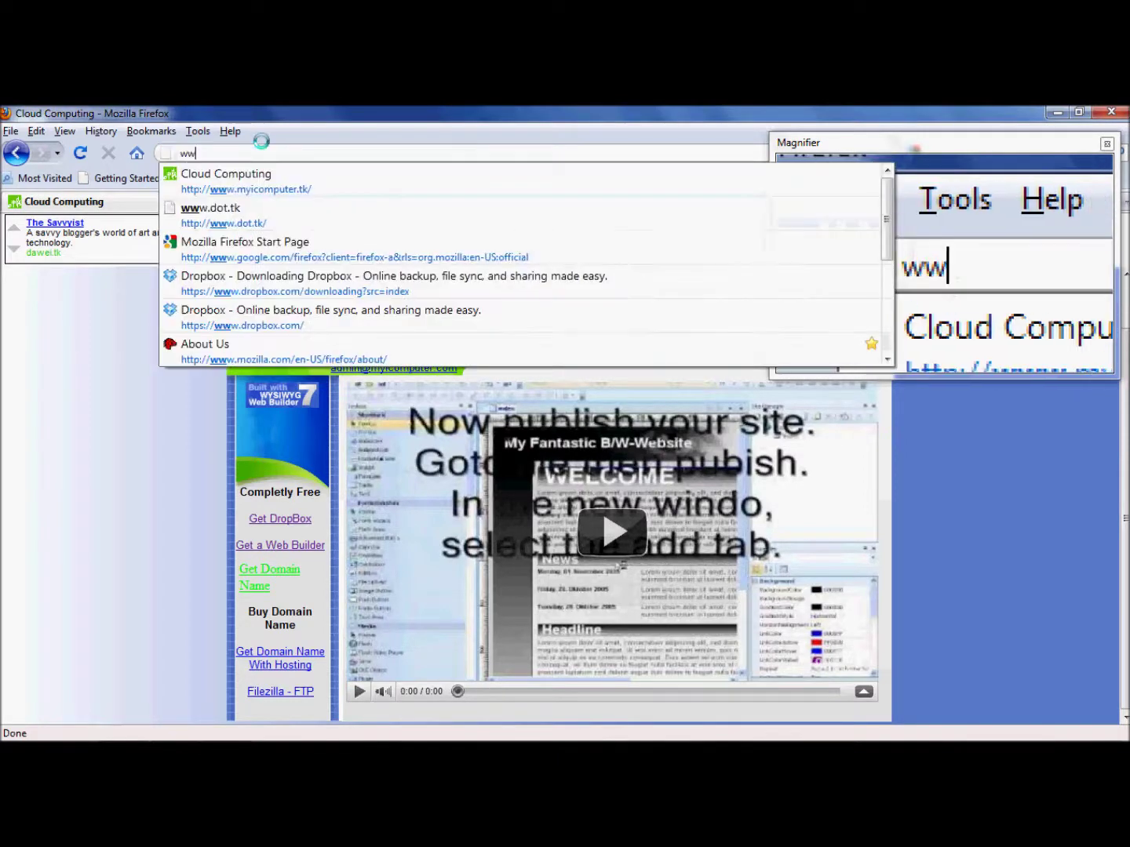
text(f)
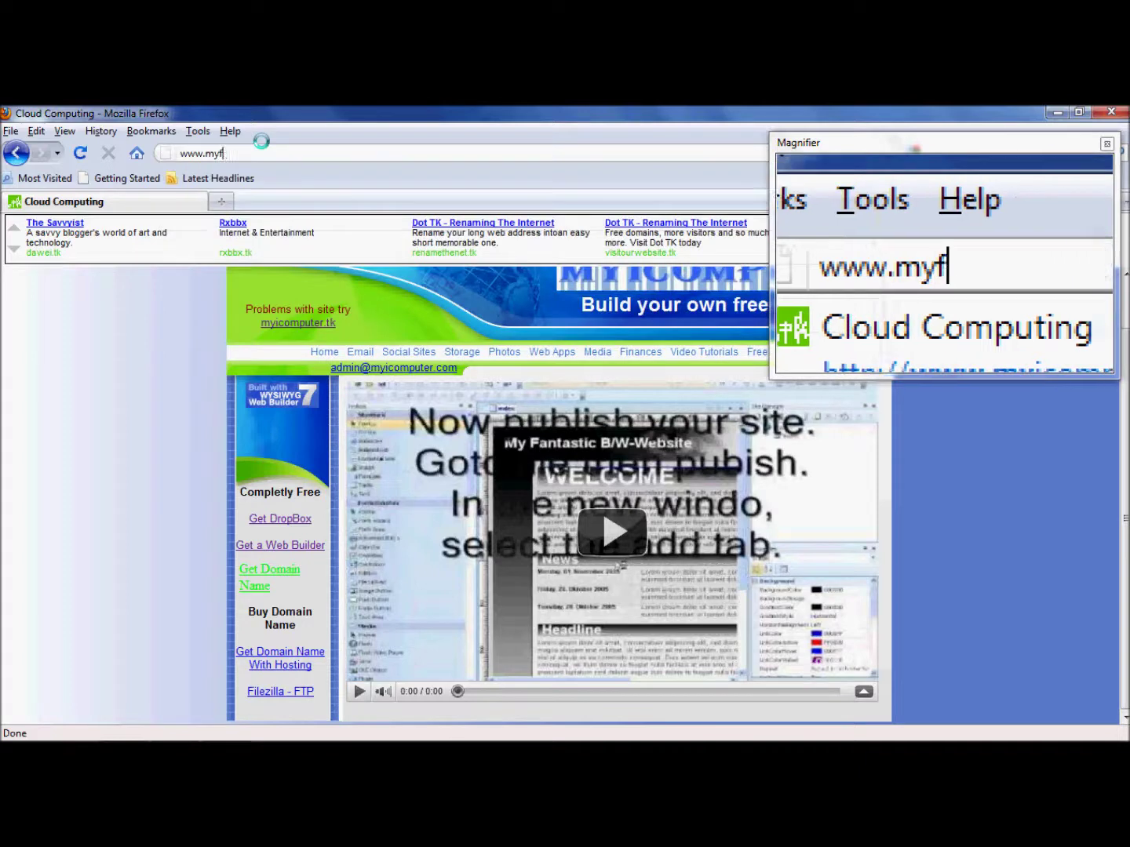
text(reewebsite)
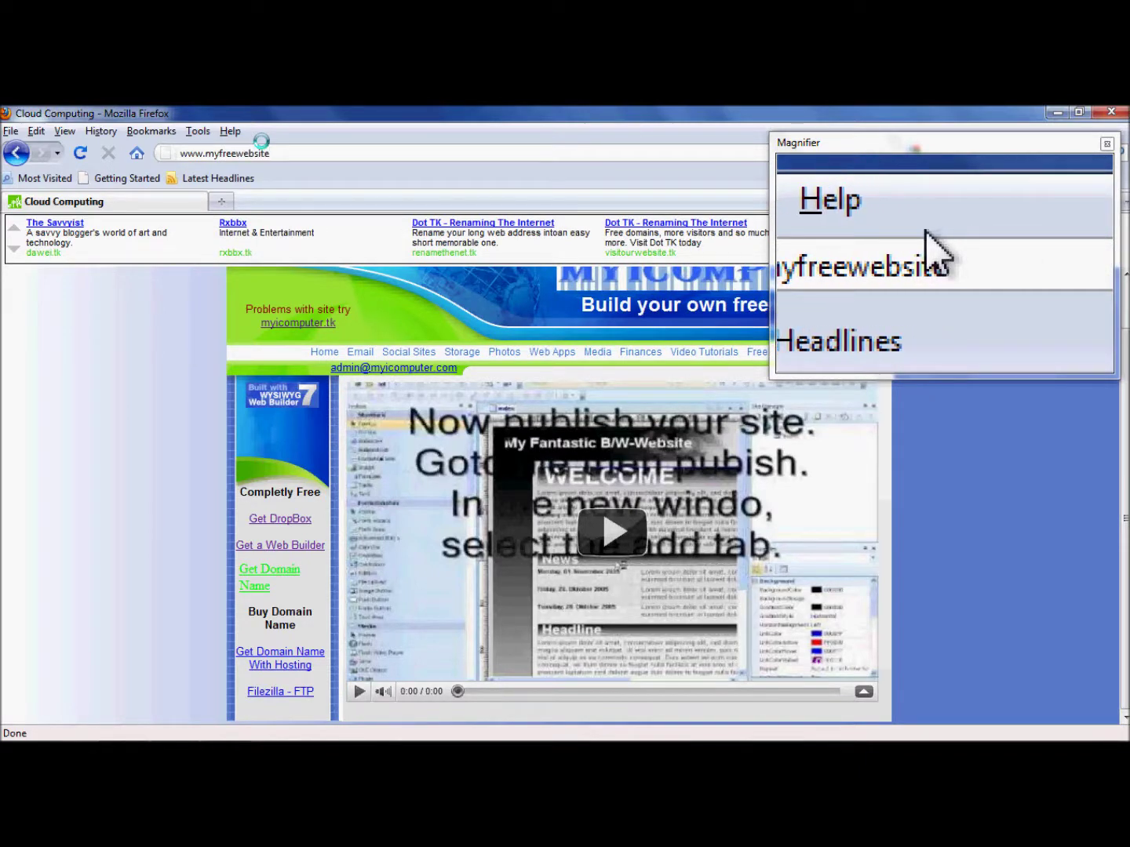
text(.tk)
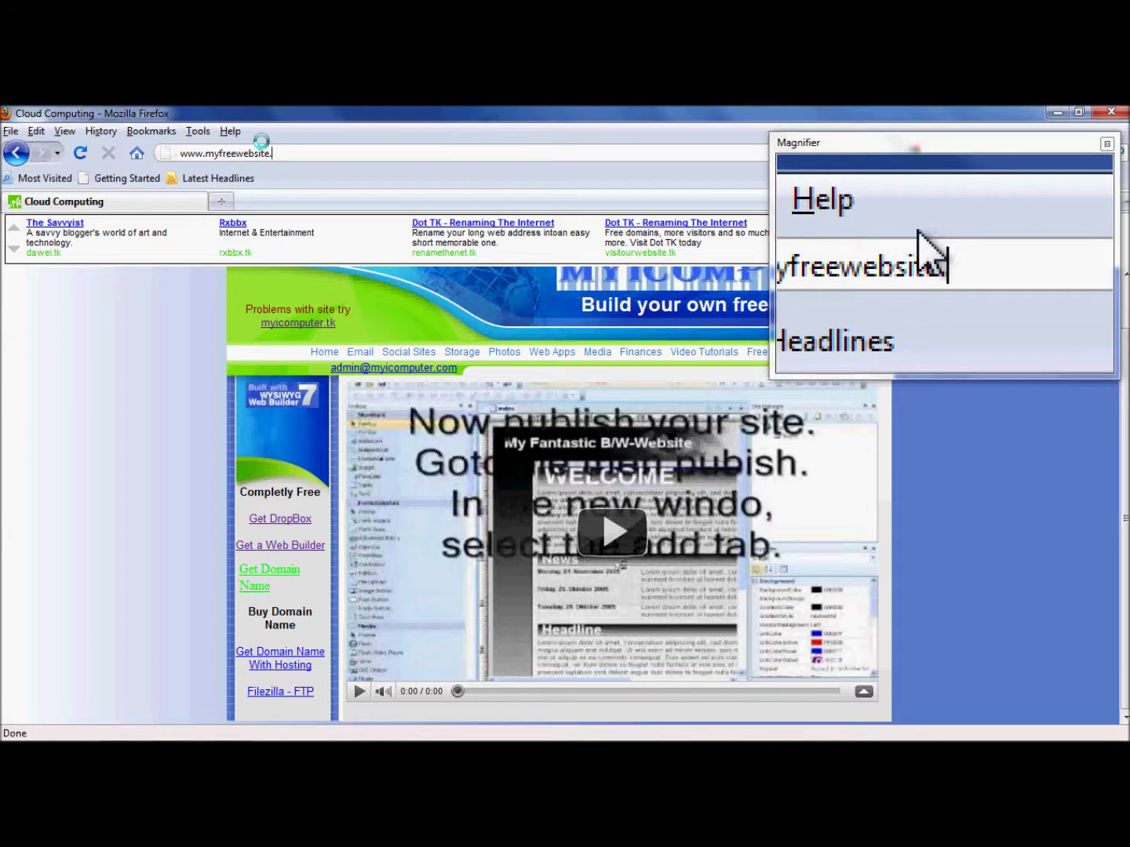